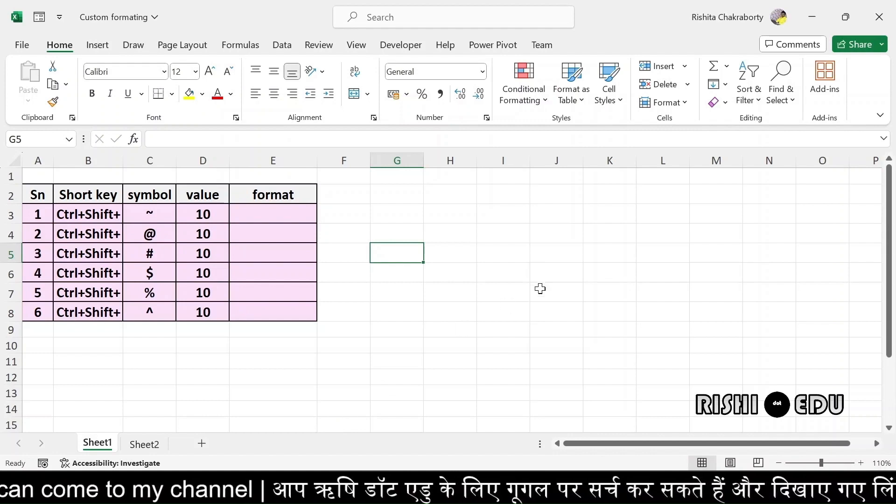
Enter the sample text JH in G3 and the number 12 in H3
click(485, 118)
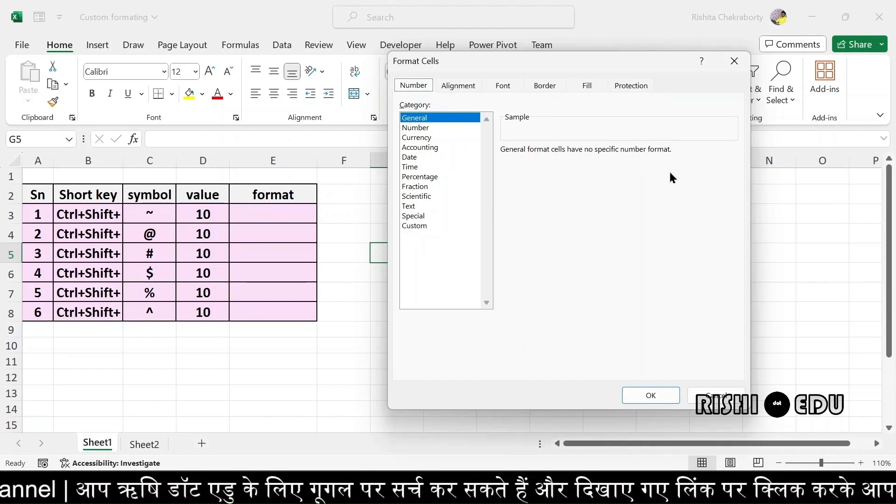
click(736, 66)
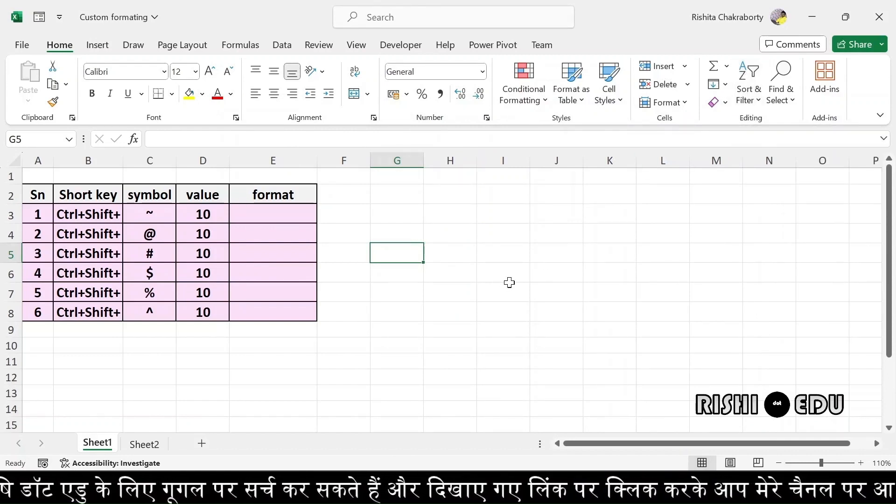
click(405, 217)
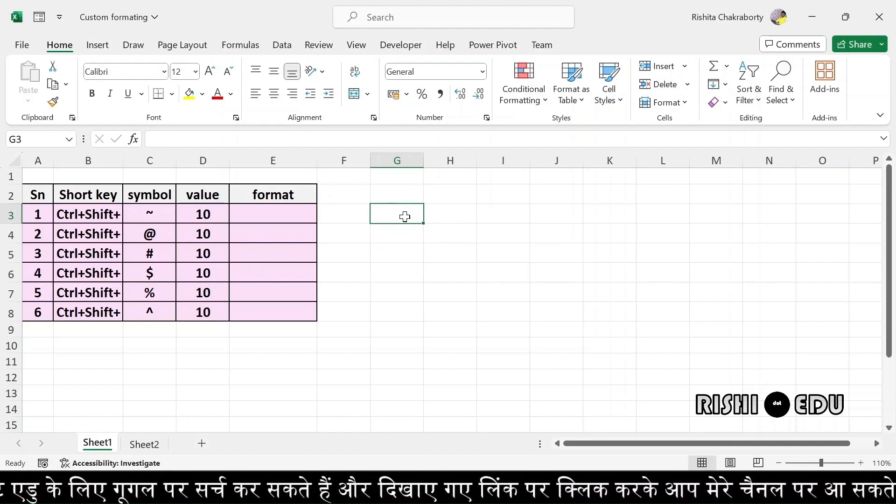
text(JH)
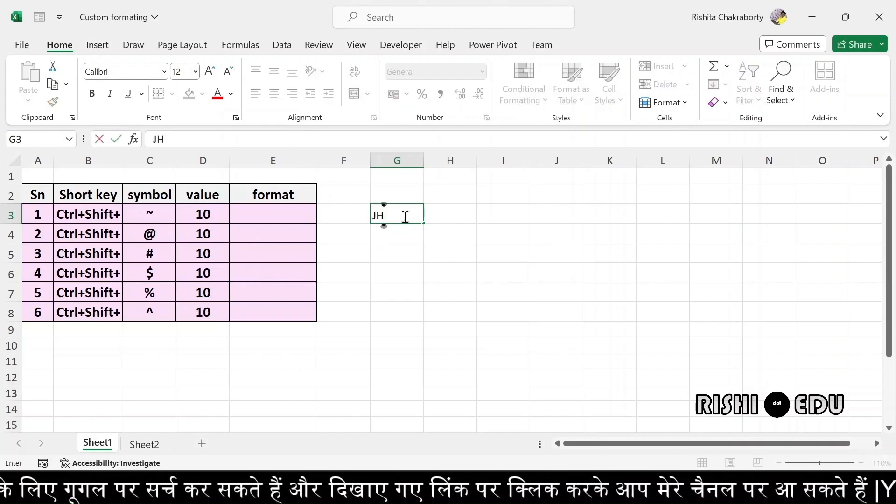
key(Tab)
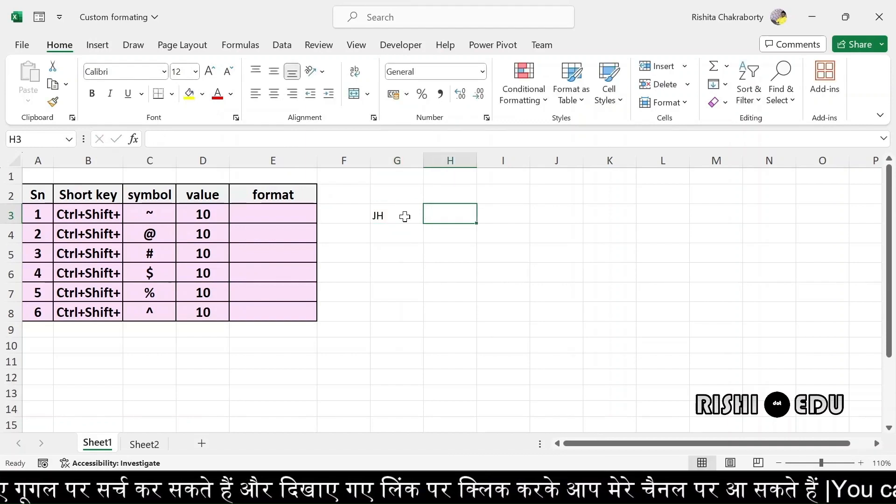
text(12)
key(Return)
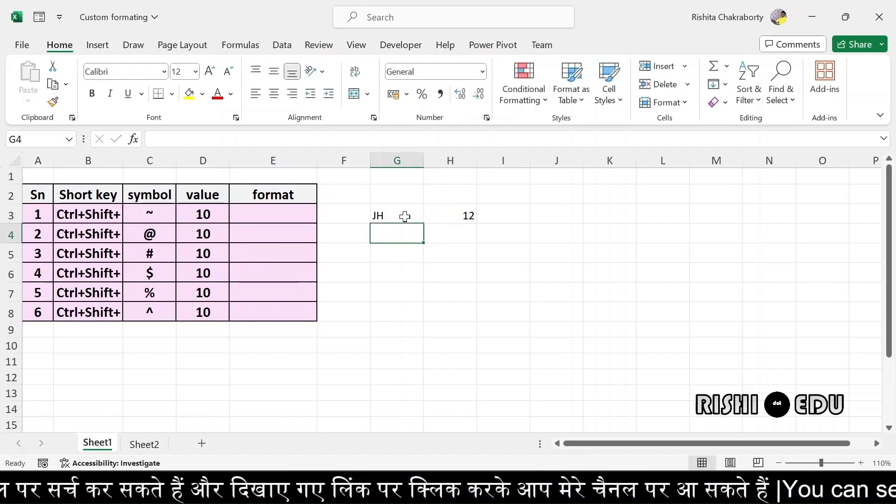
click(399, 215)
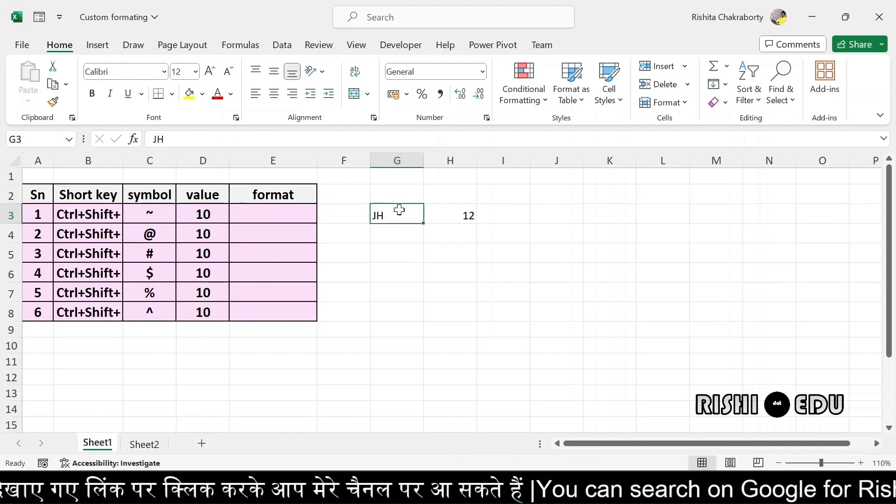
Inspect G3's number format in the format list and Format Cells without changing it
click(482, 71)
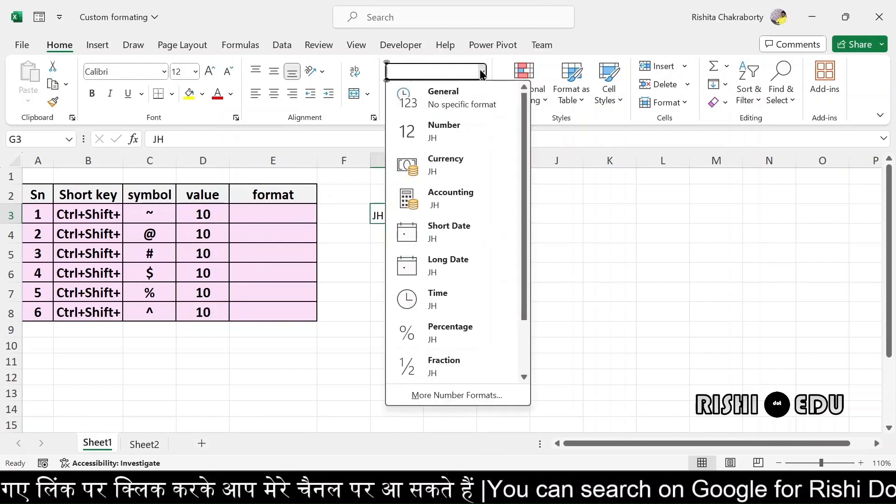
click(482, 74)
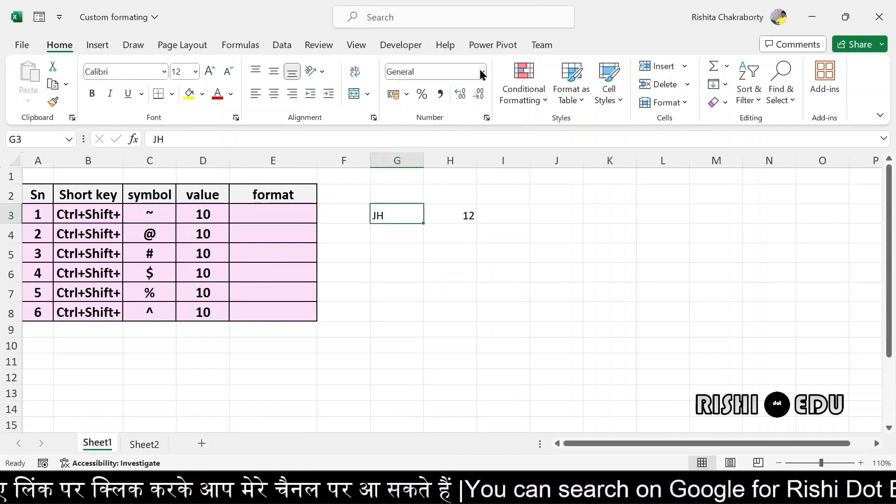
click(488, 118)
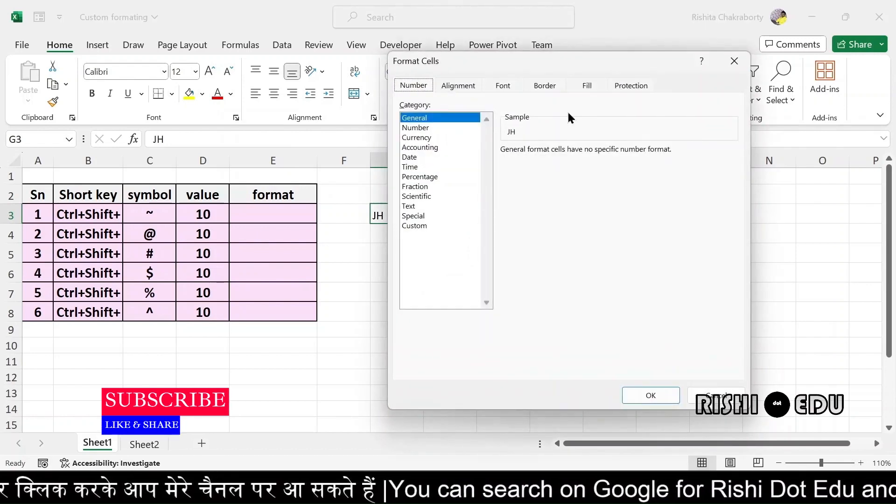
click(730, 63)
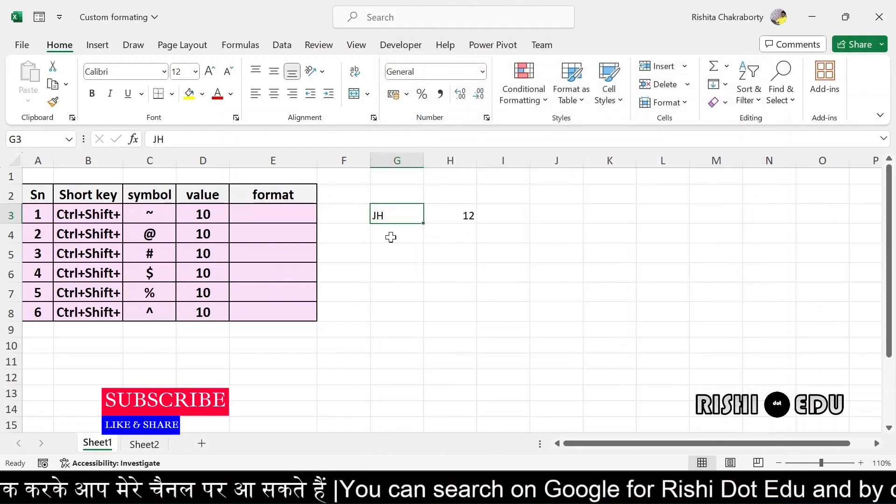
Enter 5% in G4 and confirm it was auto-formatted as Percentage
click(391, 237)
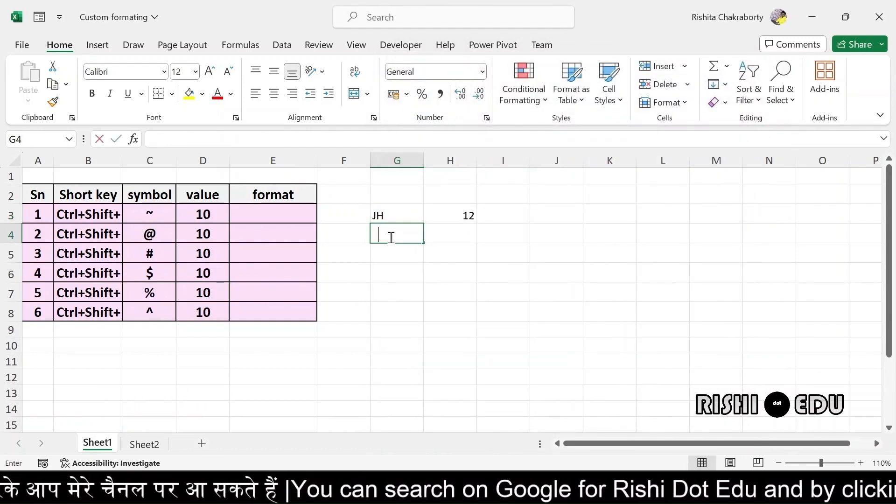
text(5%)
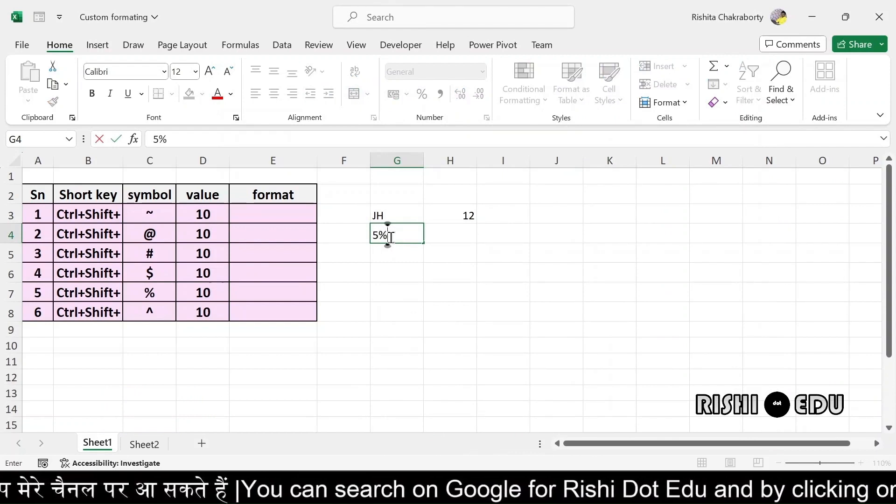
click(398, 272)
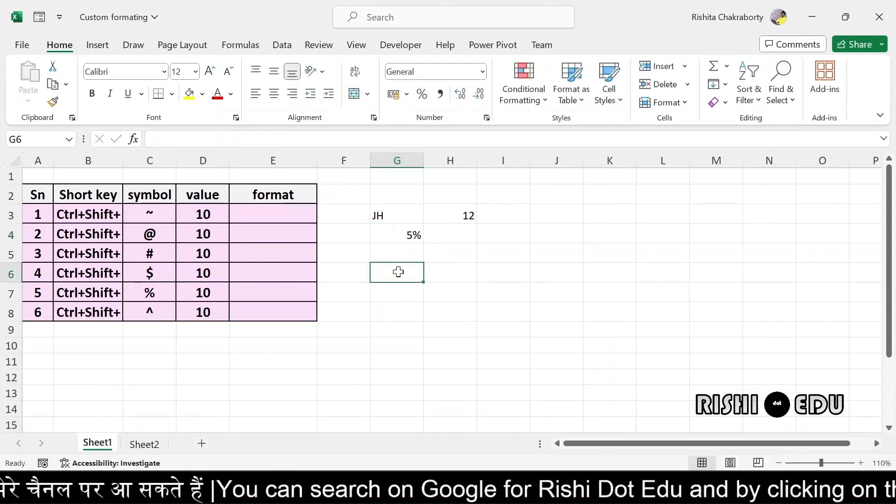
click(401, 237)
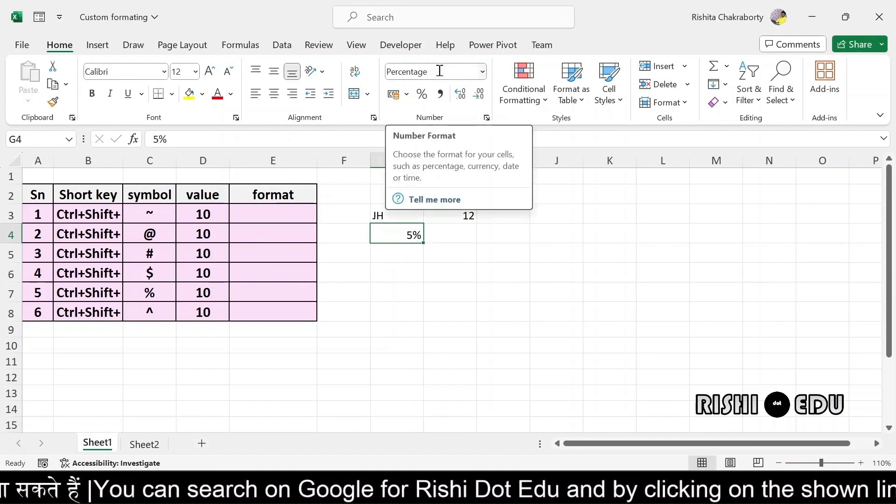
click(431, 289)
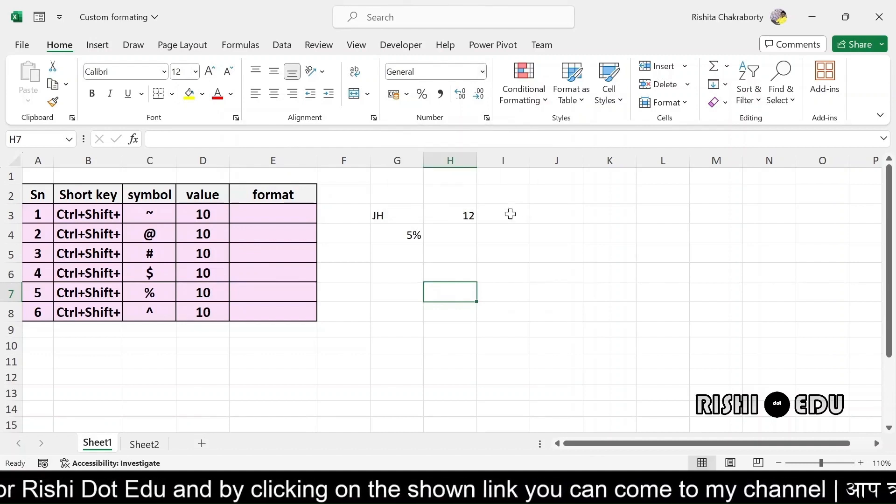
click(486, 118)
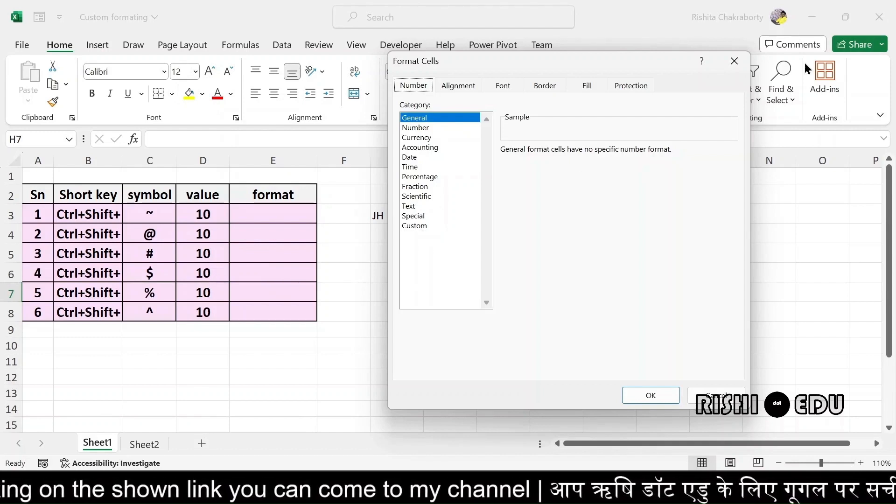
click(732, 62)
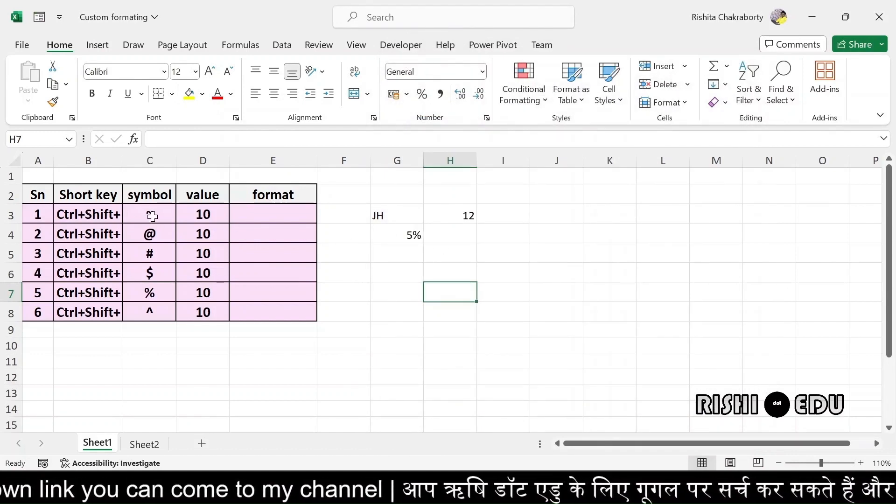
click(211, 216)
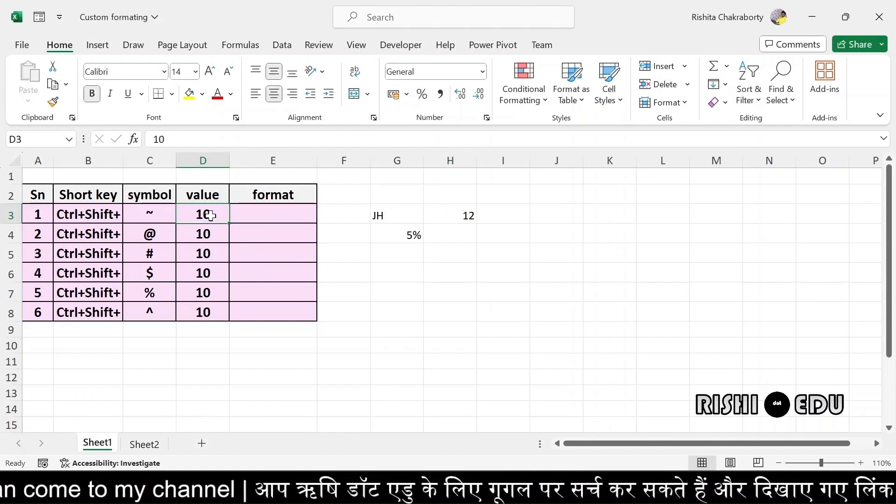
click(486, 118)
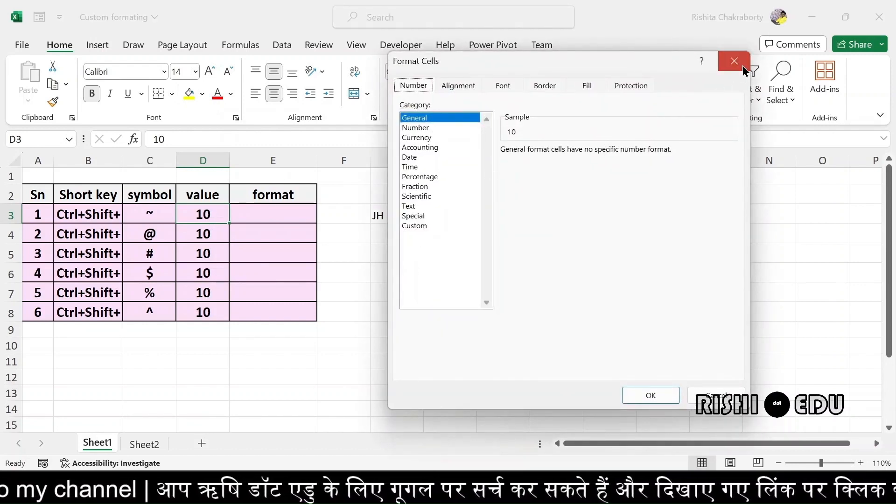
click(733, 61)
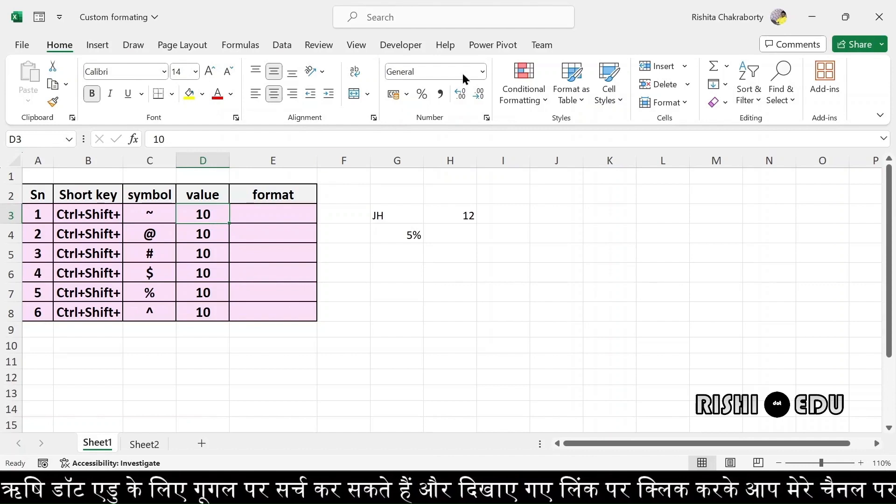
Try the Fraction format on D3, then reset it to General with Ctrl+Shift+~
click(483, 72)
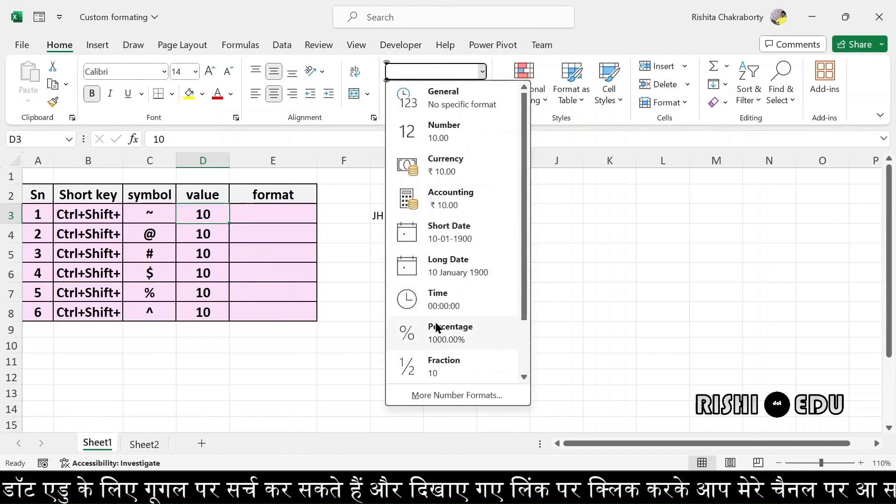
click(451, 363)
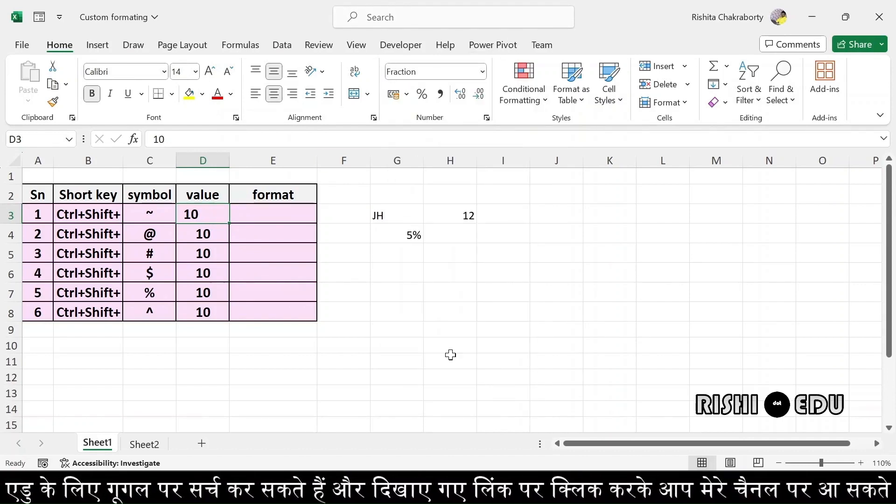
click(154, 375)
click(211, 213)
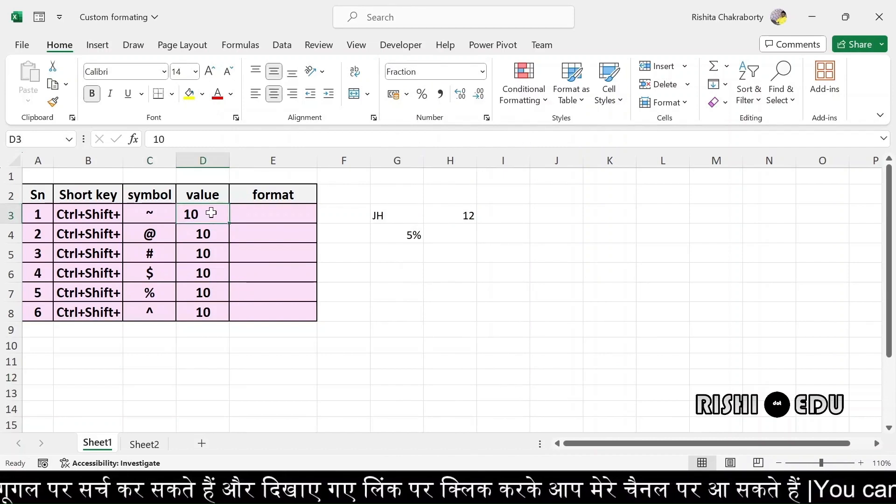
key(ctrl+shift+grave)
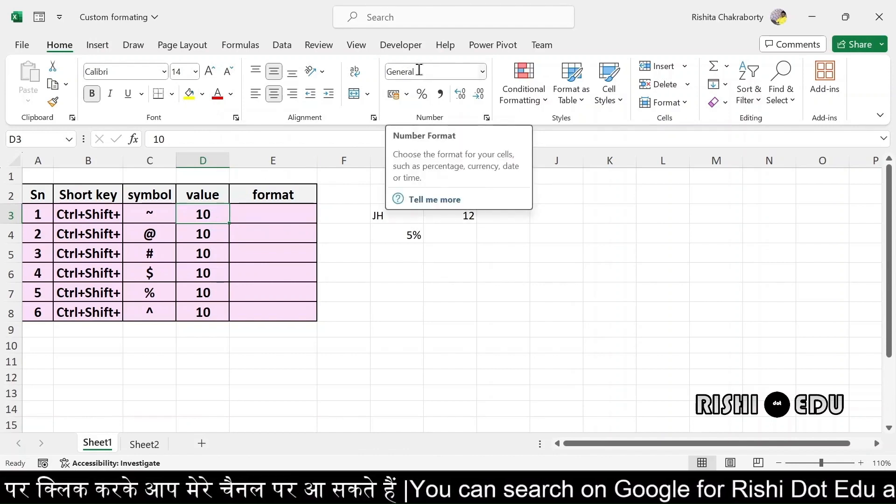
Label cell E3 with the word 'general'
click(271, 213)
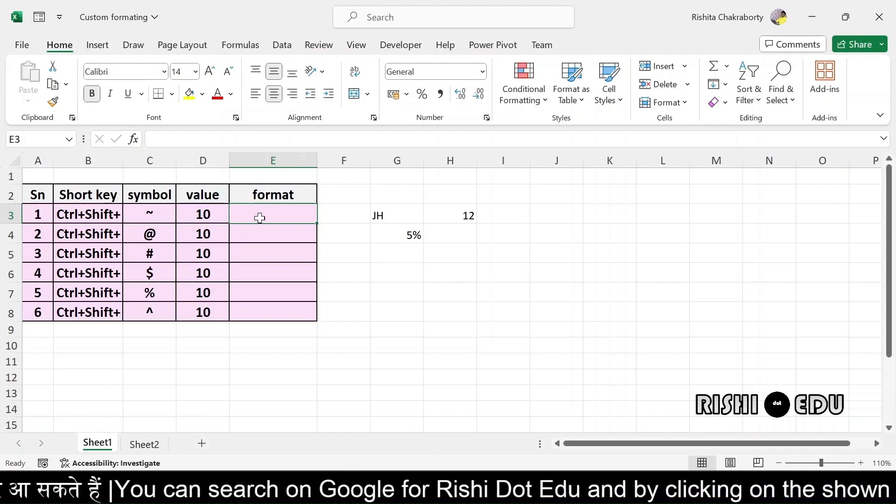
key(Caps_Lock)
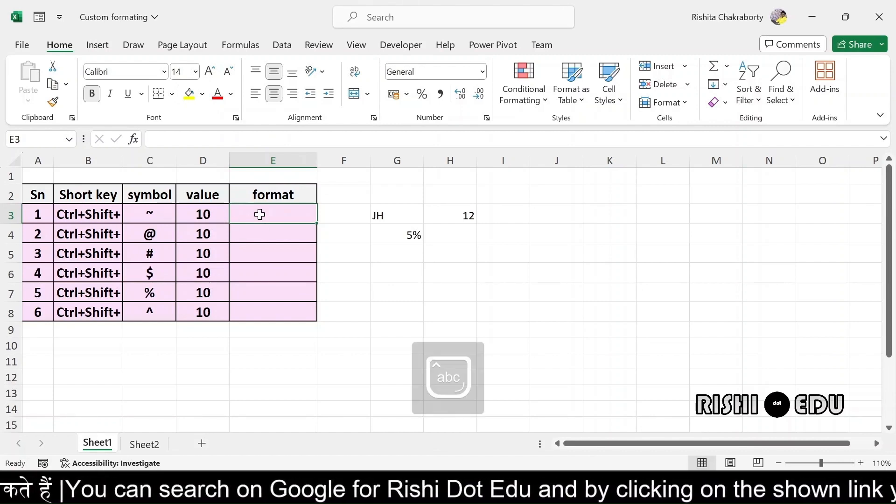
text(ge)
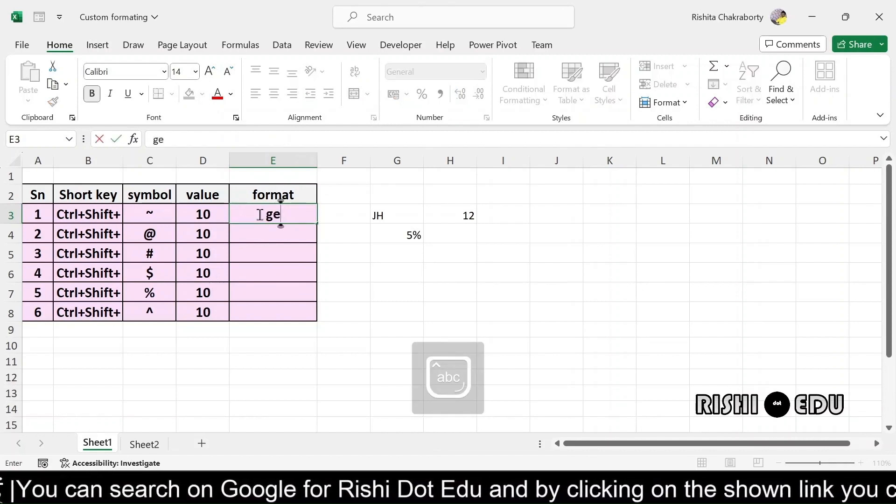
text(neral)
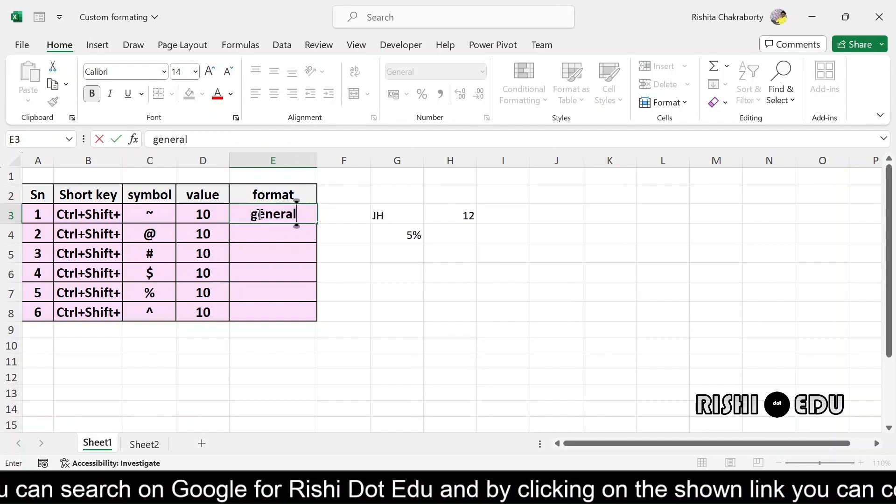
click(262, 231)
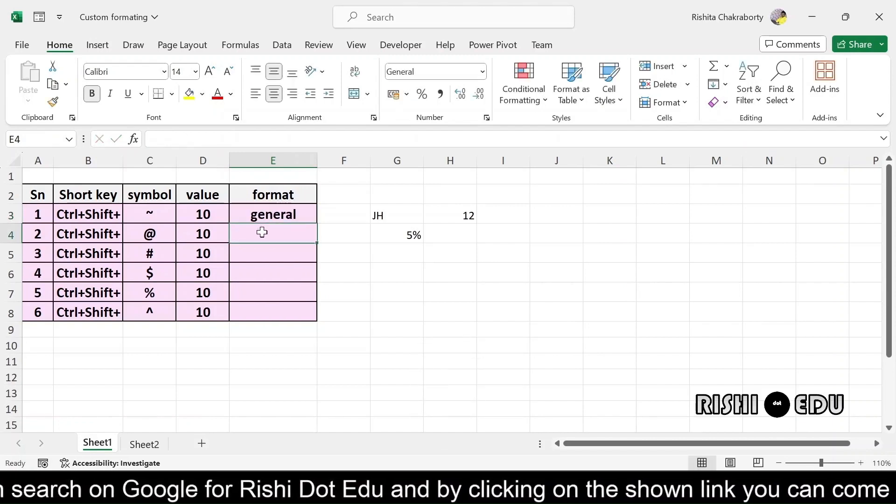
click(202, 233)
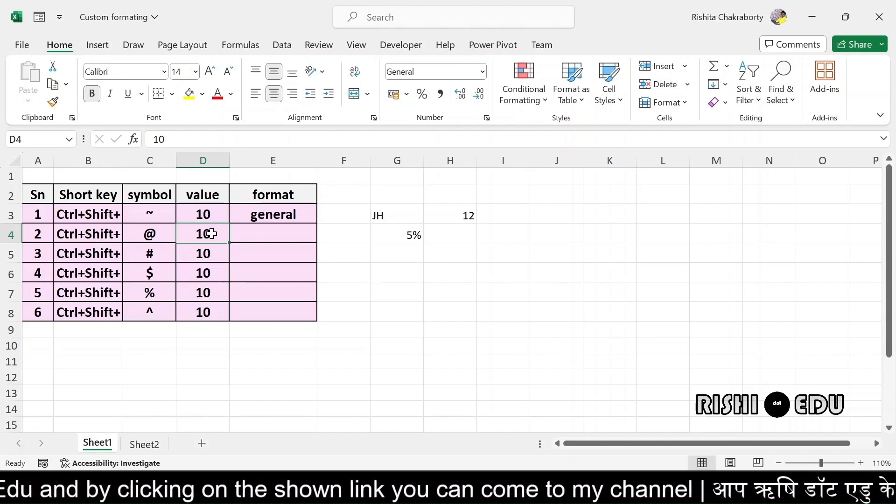
Show D4's 10 as the time 00:00 and label E4 'time'
key(ctrl+shift+2)
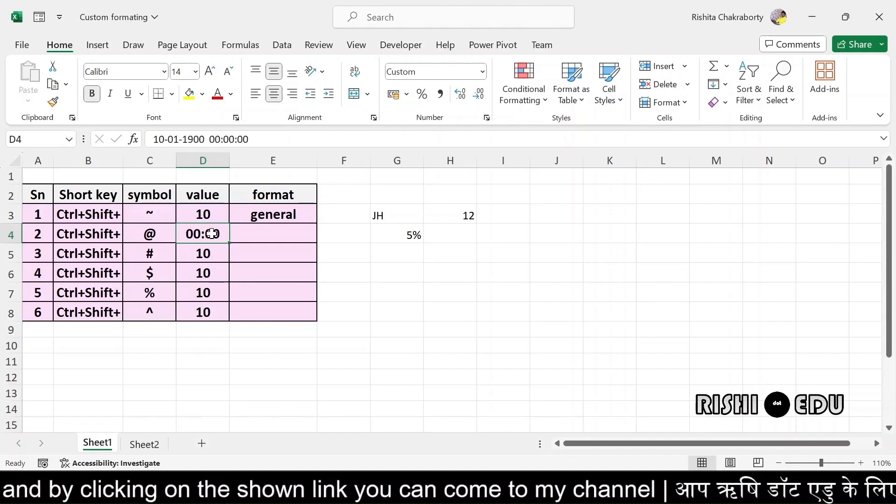
click(247, 236)
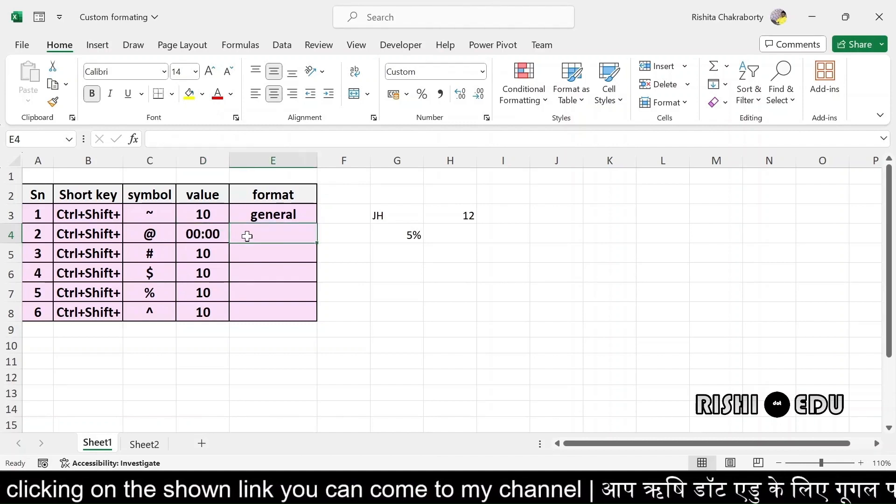
click(198, 236)
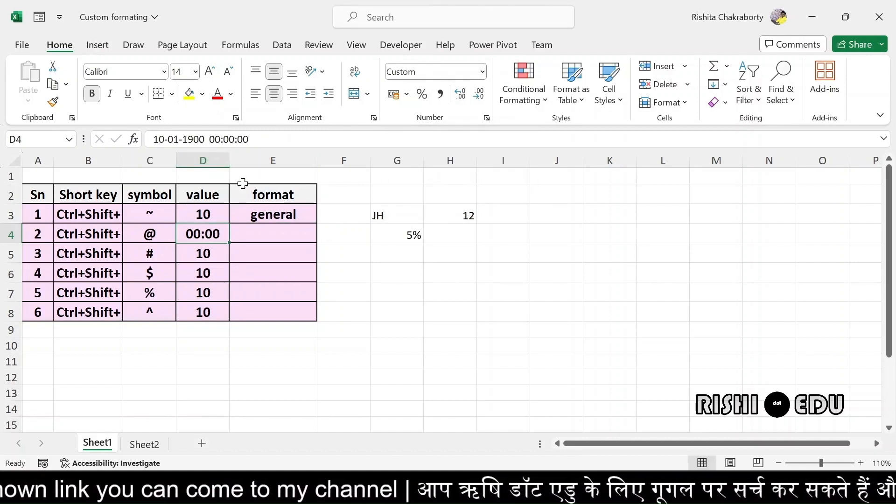
click(245, 234)
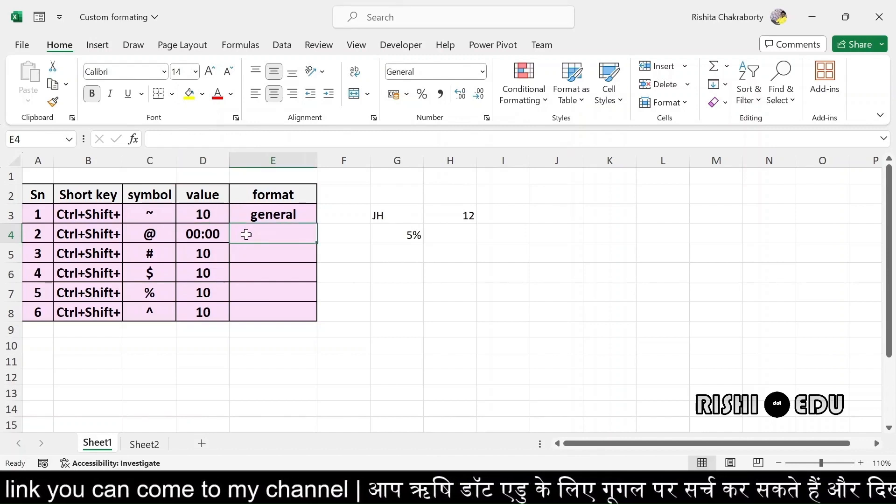
text(time)
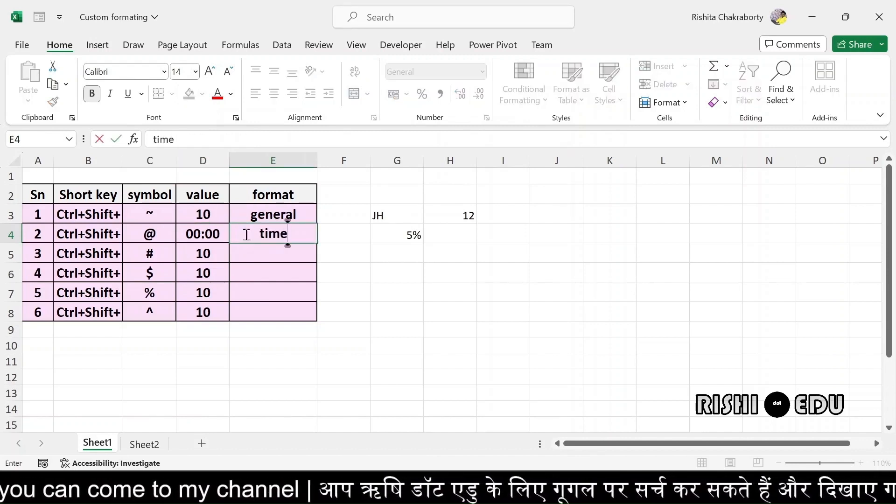
key(Return)
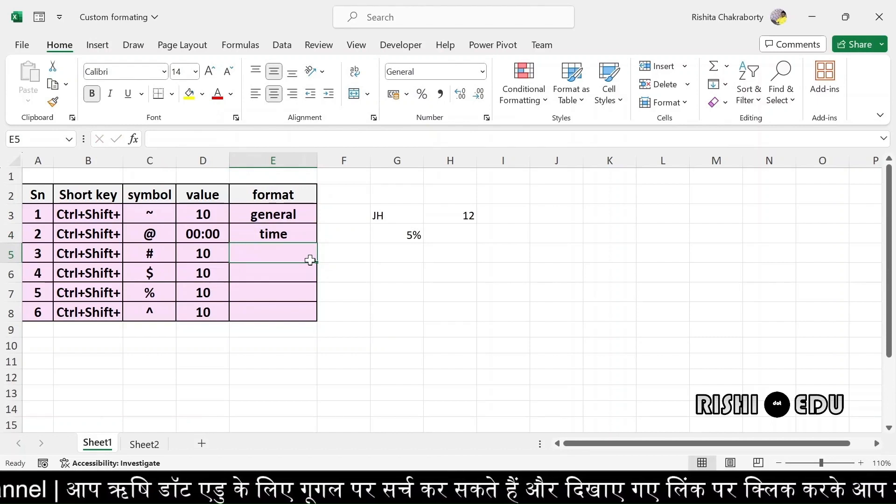
Show D5's 10 as the date 10-Jan-00 and label E5 'date'
key(ctrl+shift+3)
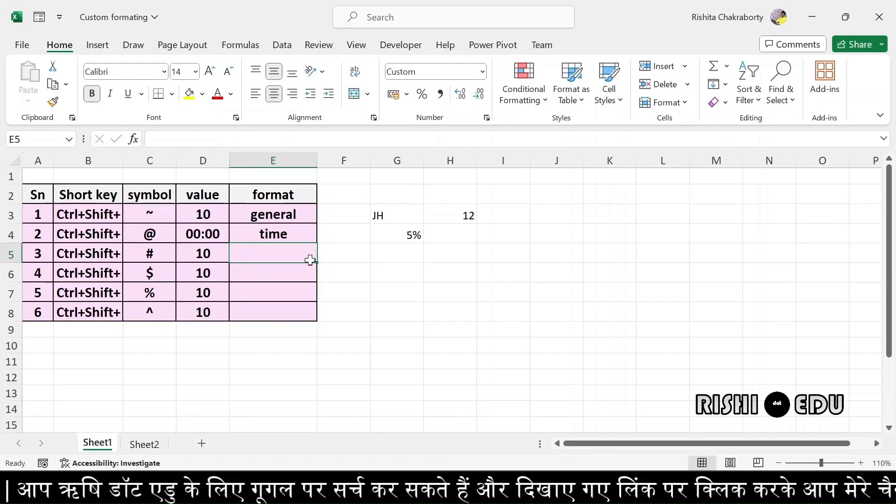
click(203, 256)
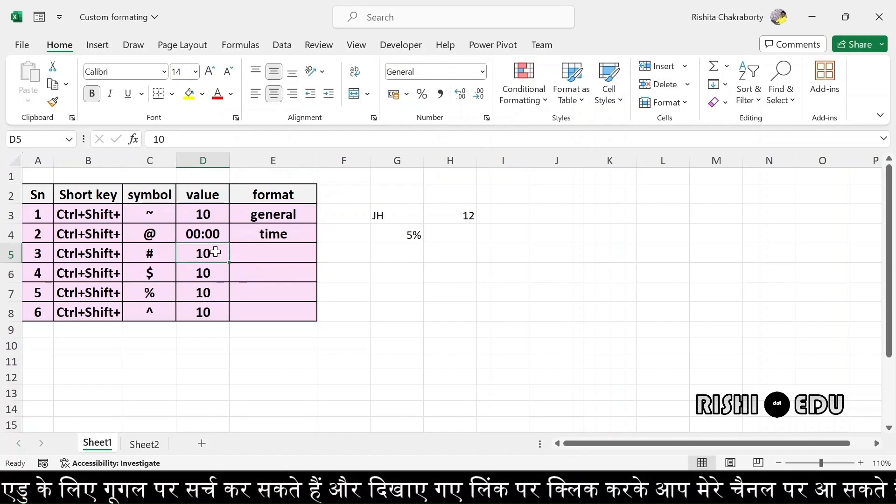
key(ctrl+shift+3)
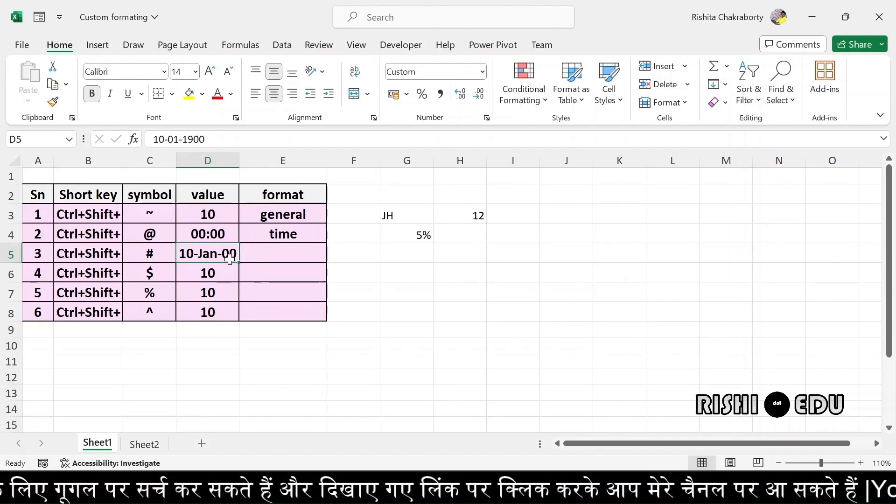
click(258, 253)
double_click(259, 253)
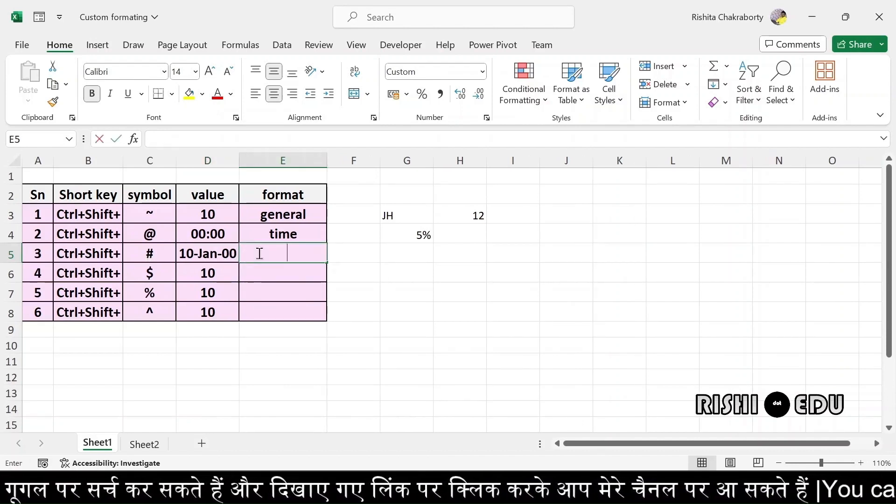
text(date)
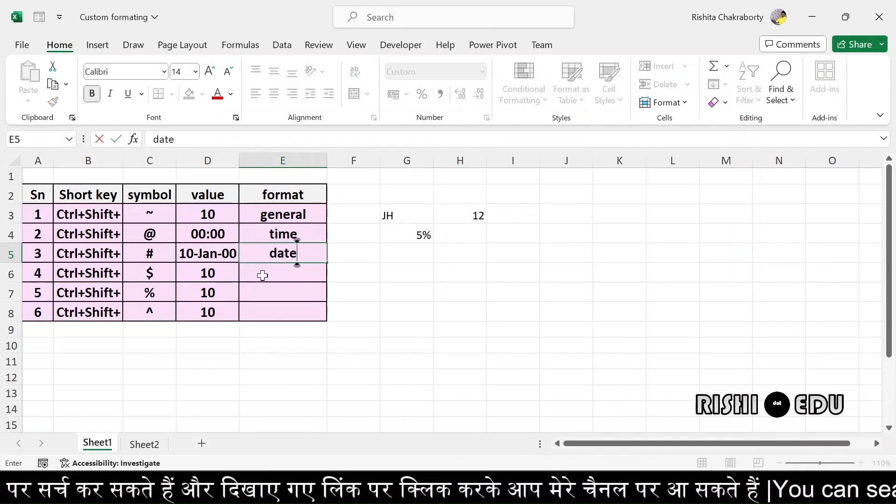
click(262, 275)
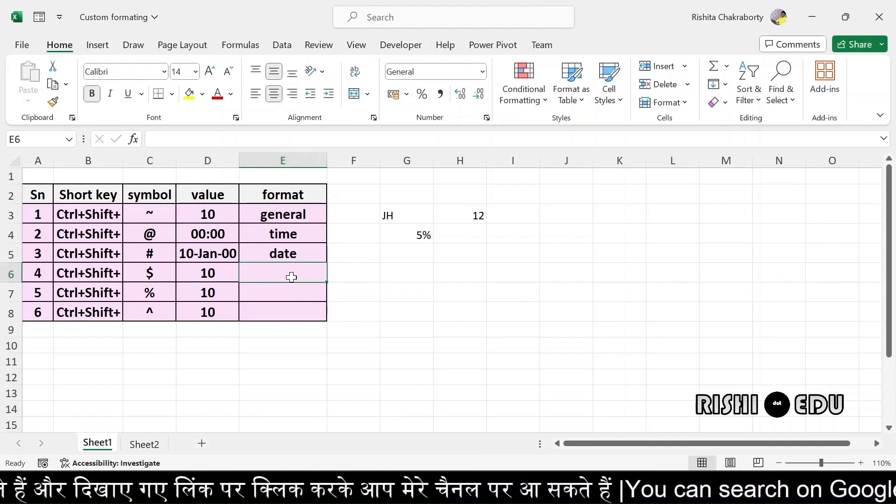
Apply rupee Currency format to D6 so it shows ₹ 10.00, and label E6 'currency'
key(ctrl+shift+4)
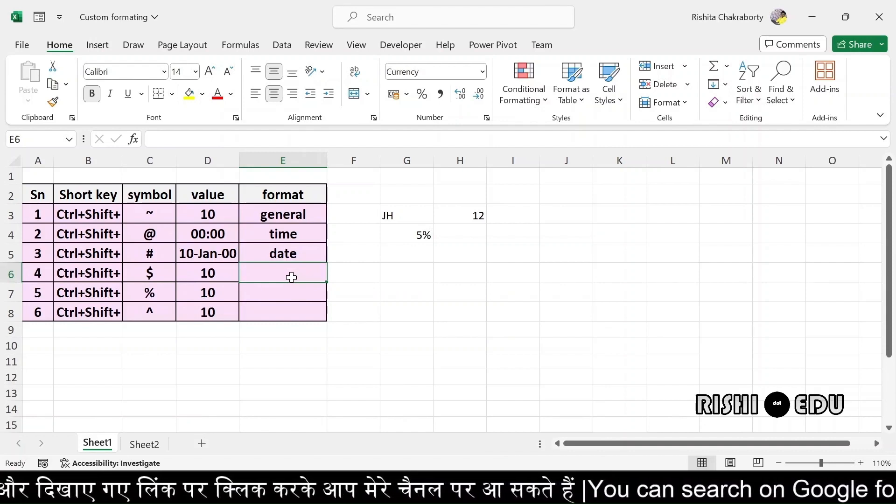
click(209, 274)
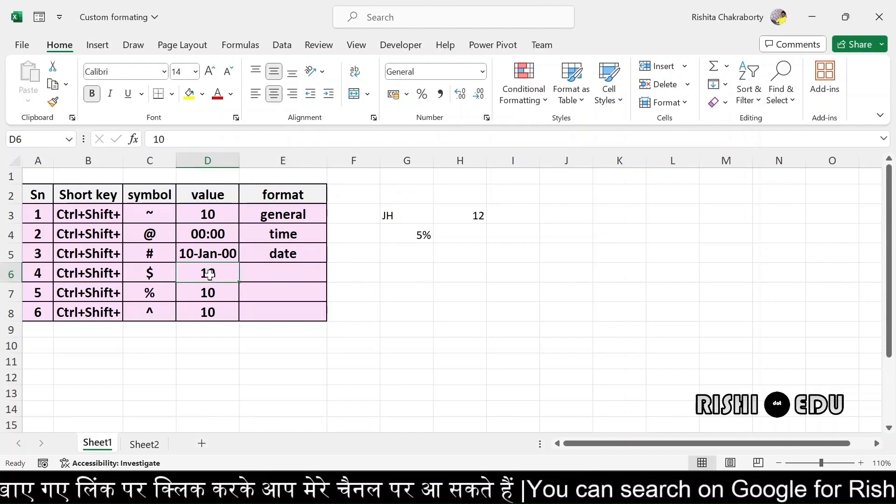
key(ctrl+shift+4)
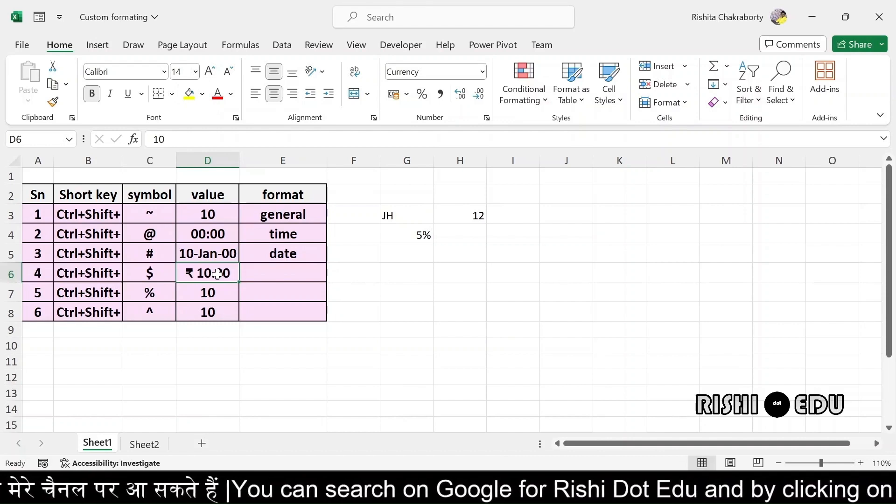
click(267, 273)
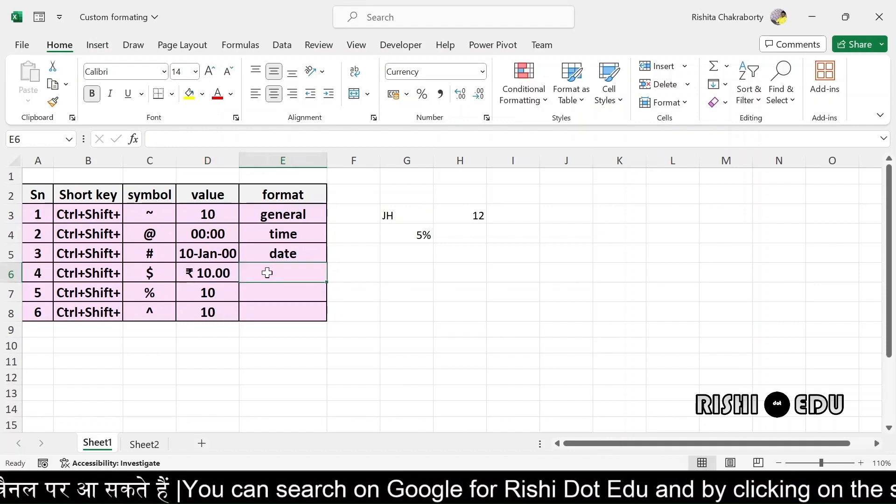
text(curr)
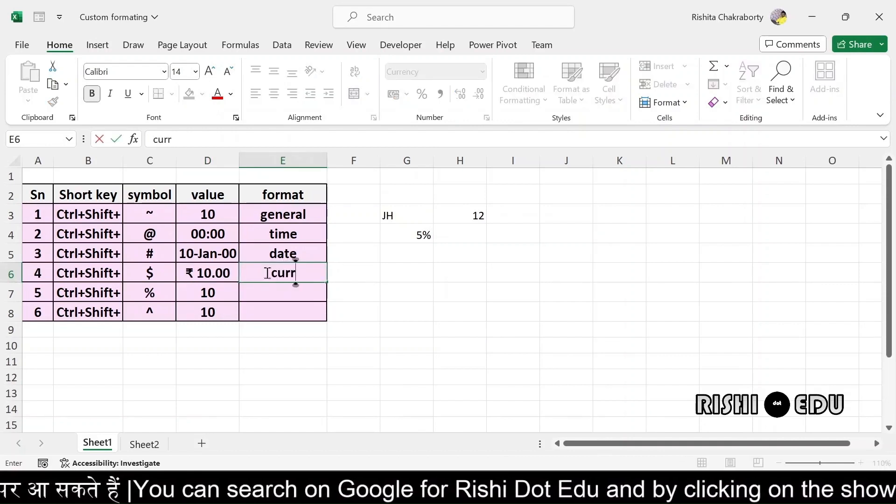
text(ency)
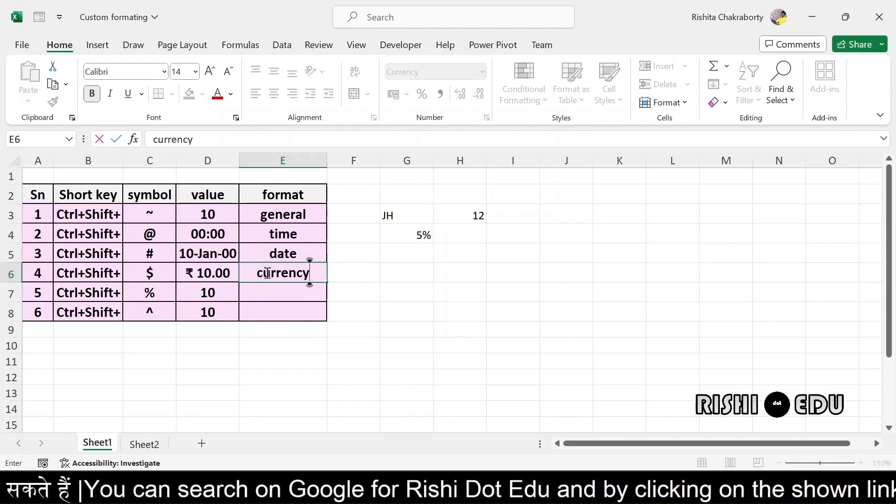
click(268, 290)
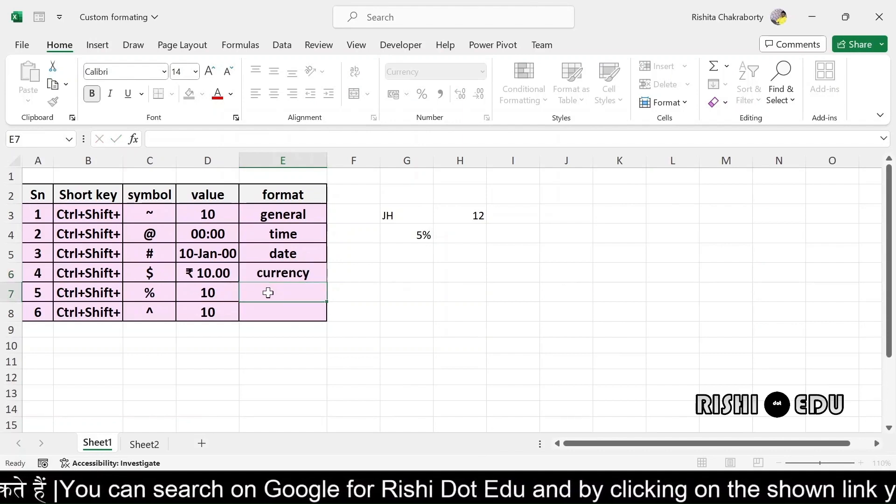
Format D7's 10 as Percentage, showing 1000%, and label E7 'percentage'
click(198, 292)
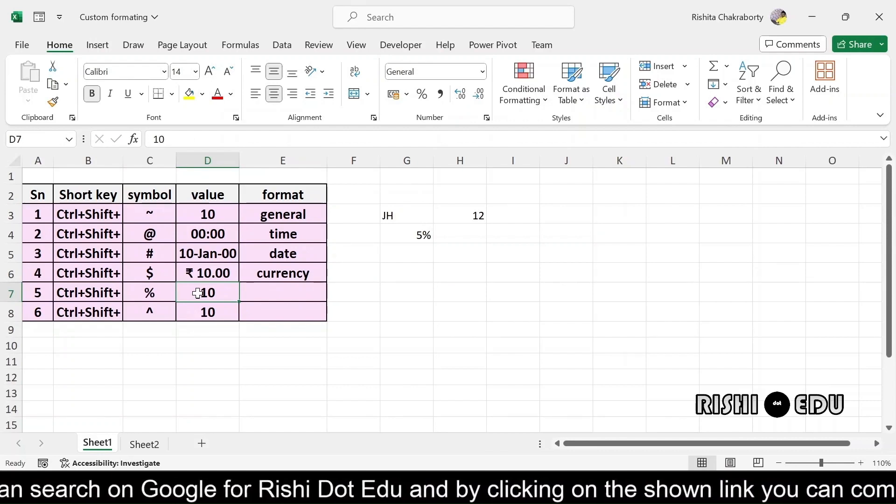
key(ctrl+shift+5)
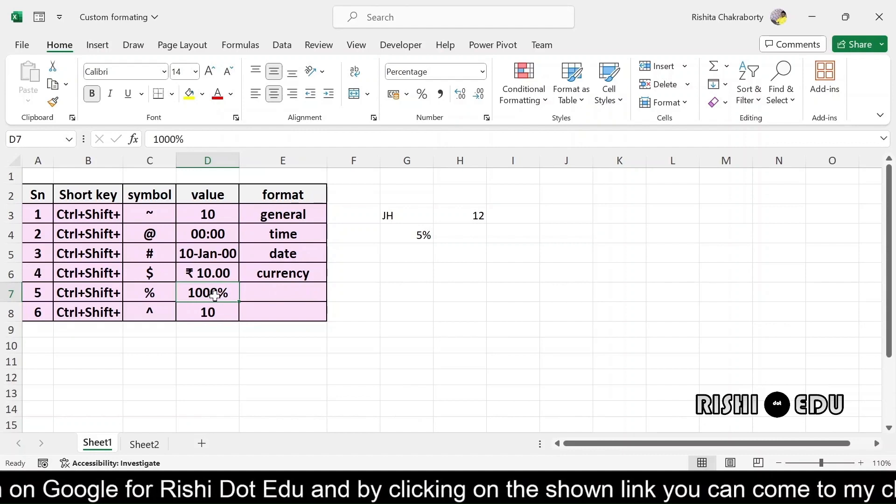
click(275, 293)
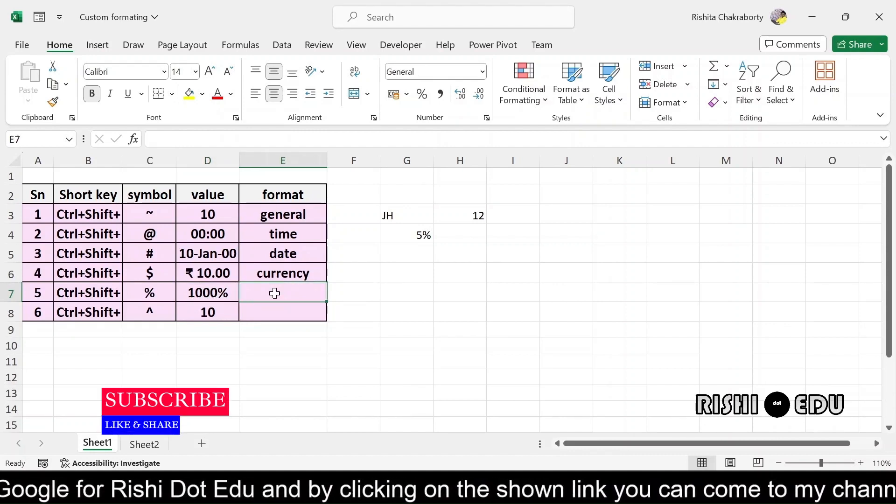
text(perc)
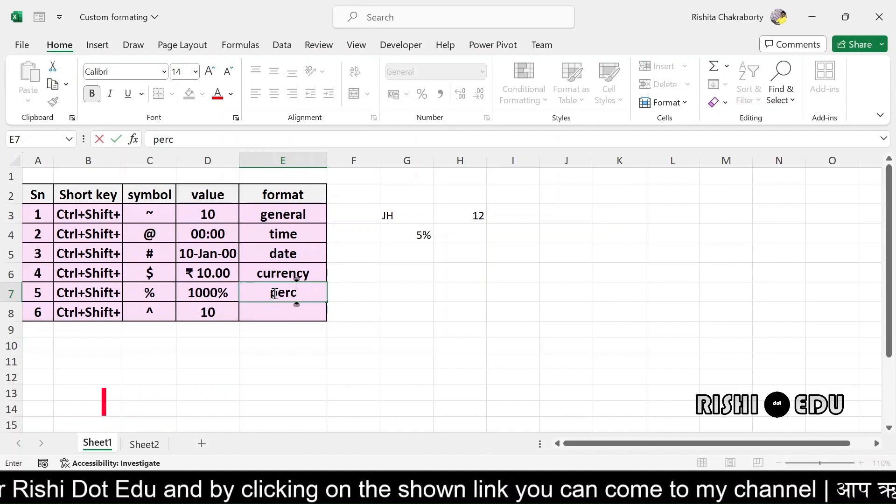
text(entage)
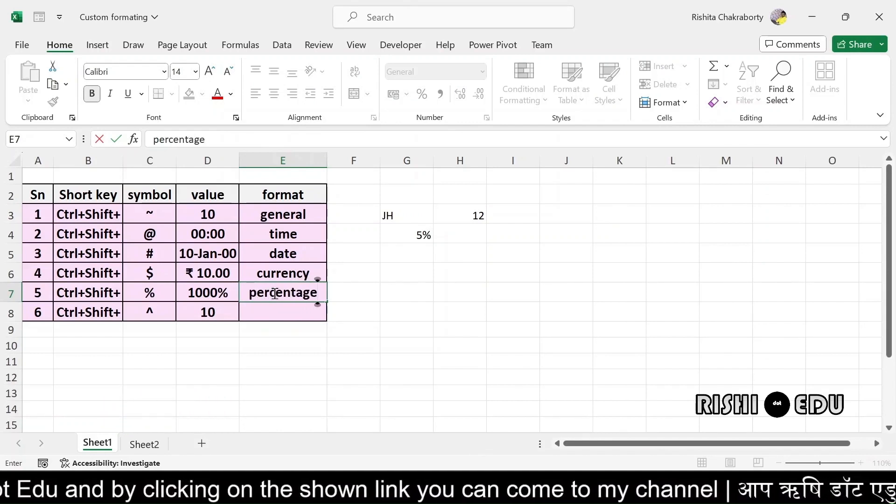
key(Return)
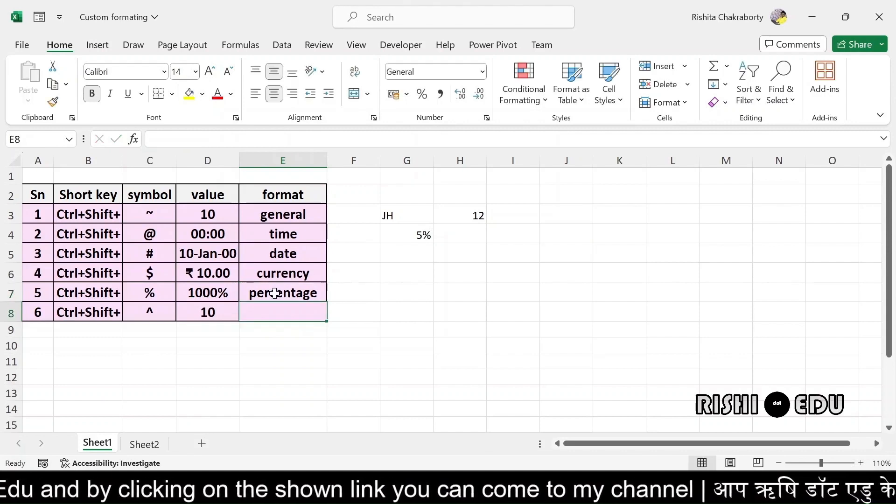
Show D8's 10 as 1.00E+01 in Scientific format and label E8 'scientific'
click(212, 312)
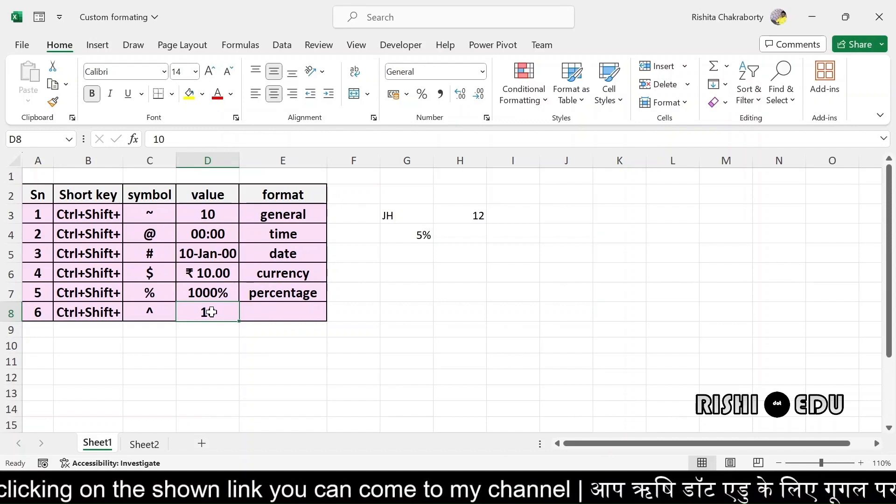
key(ctrl+shift+asciicircum)
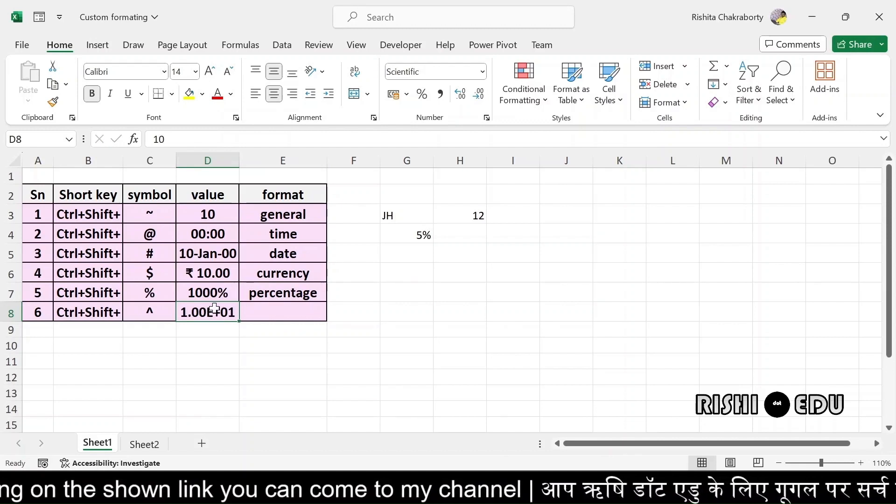
click(266, 315)
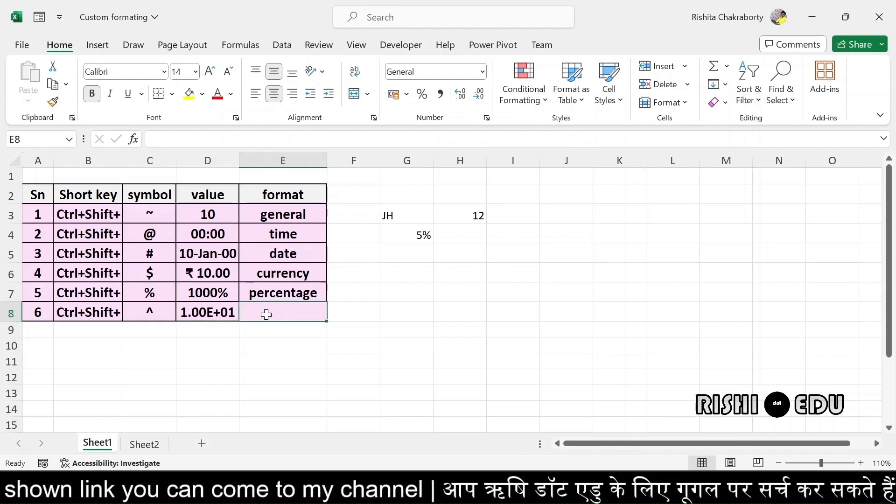
text(s)
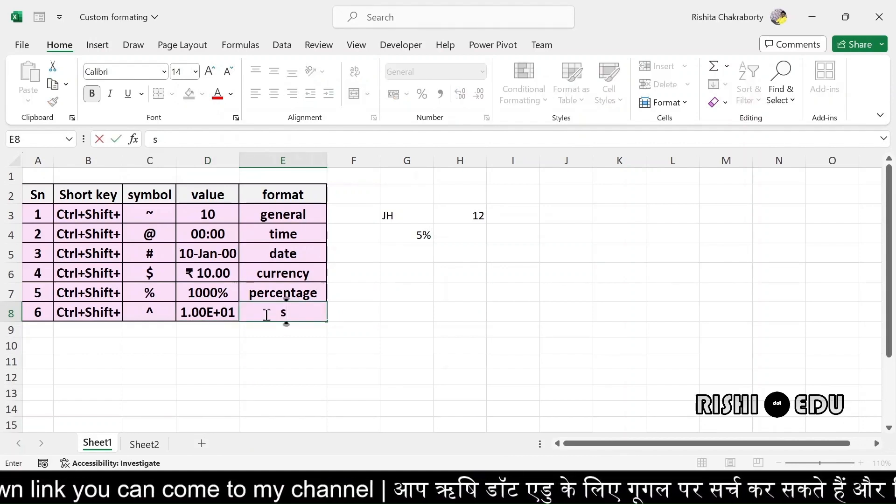
text(c)
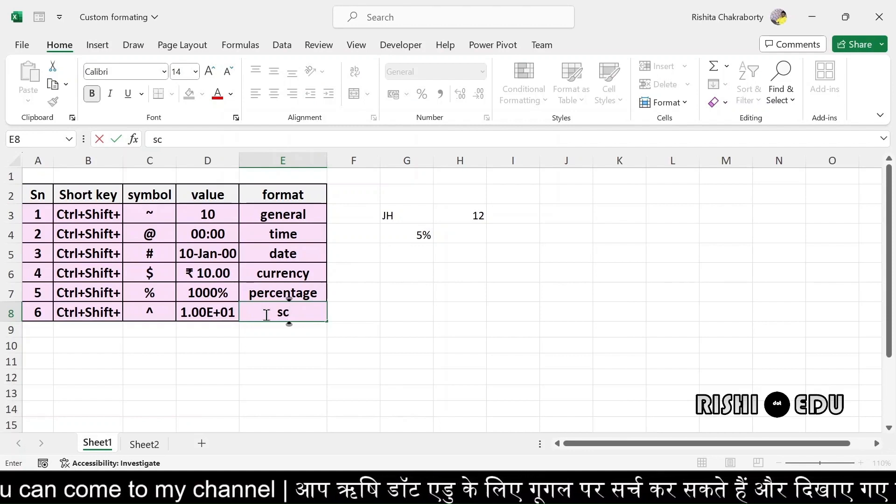
text(ien)
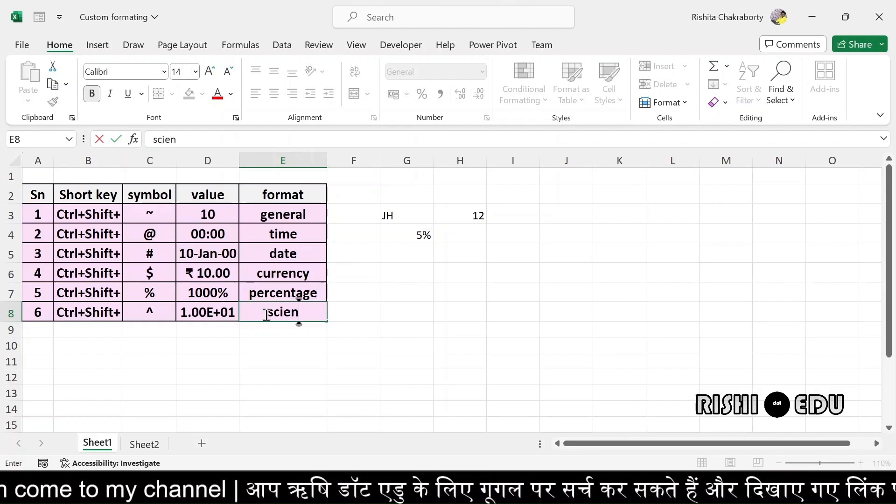
text(tic)
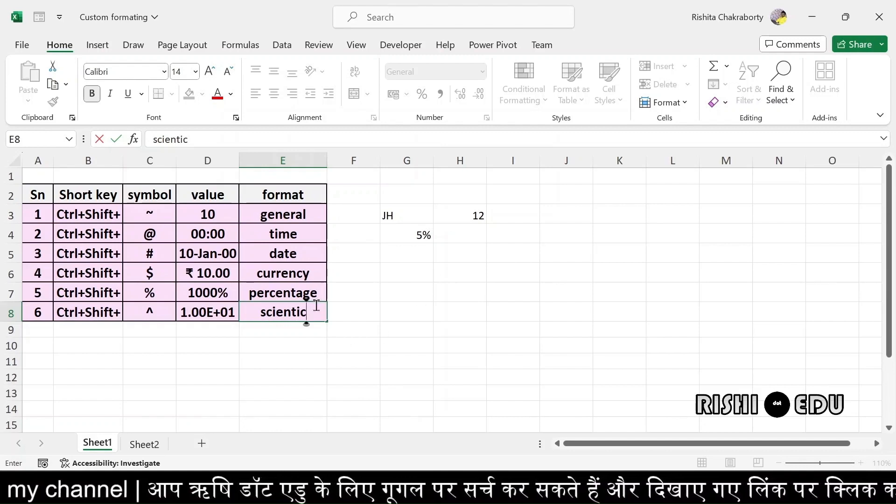
key(BackSpace)
key(BackSpace)
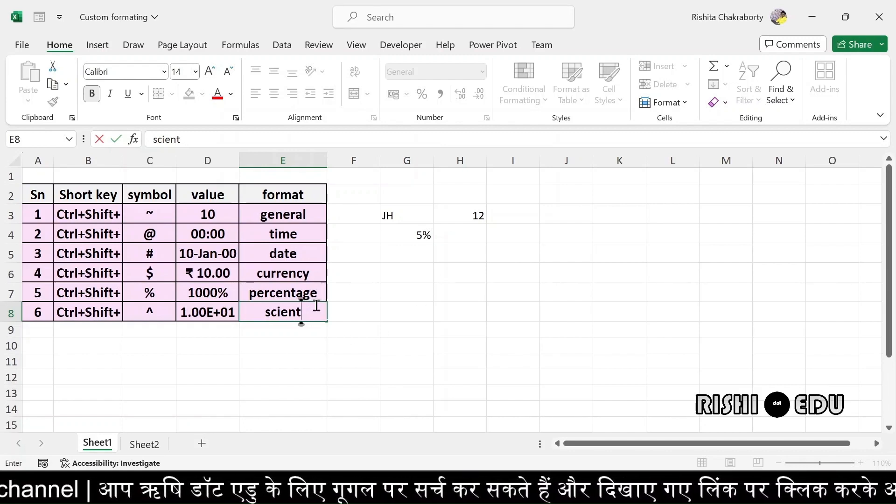
text(ific)
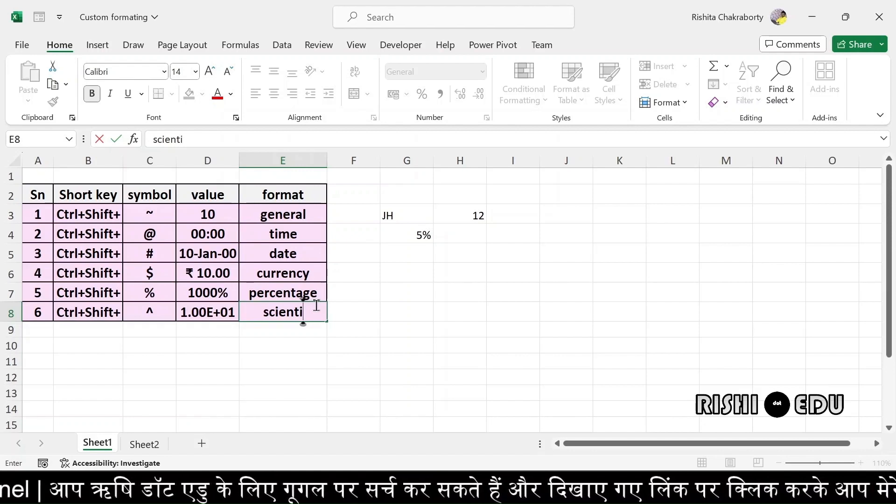
click(270, 376)
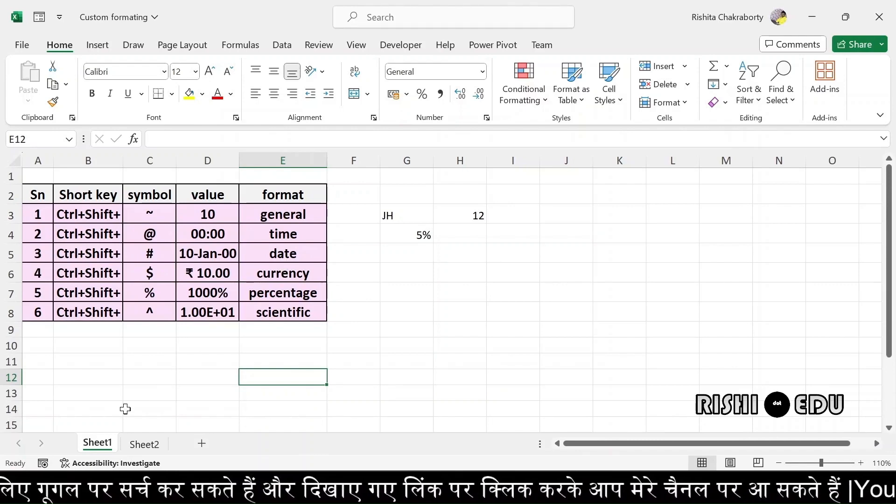
Switch to Sheet2's symbol table and open Format Cells for empty cell D22
click(145, 443)
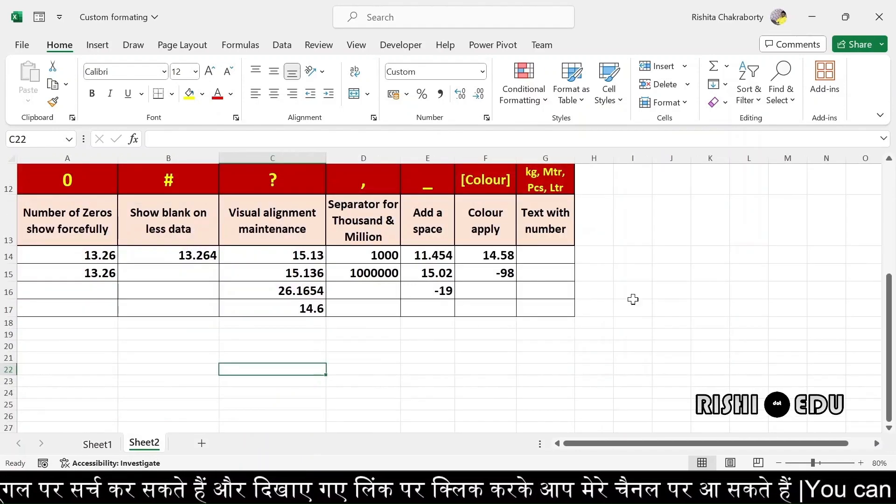
drag(888, 329, 892, 219)
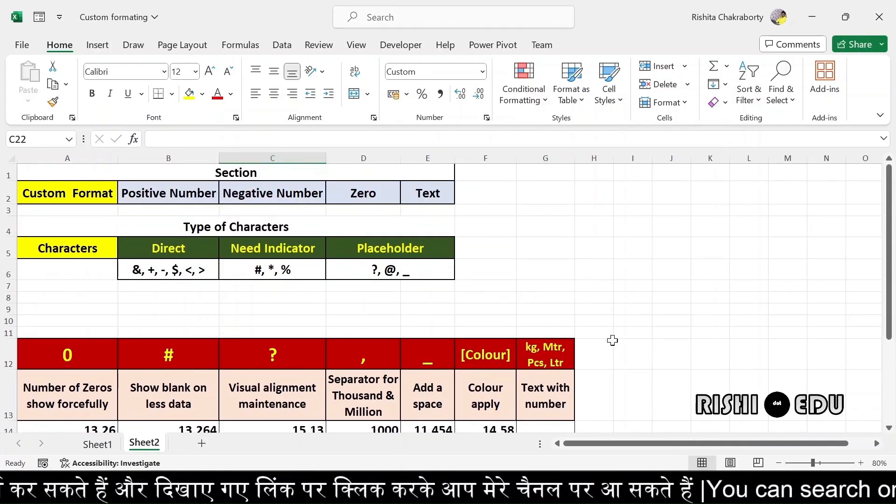
drag(892, 248, 892, 332)
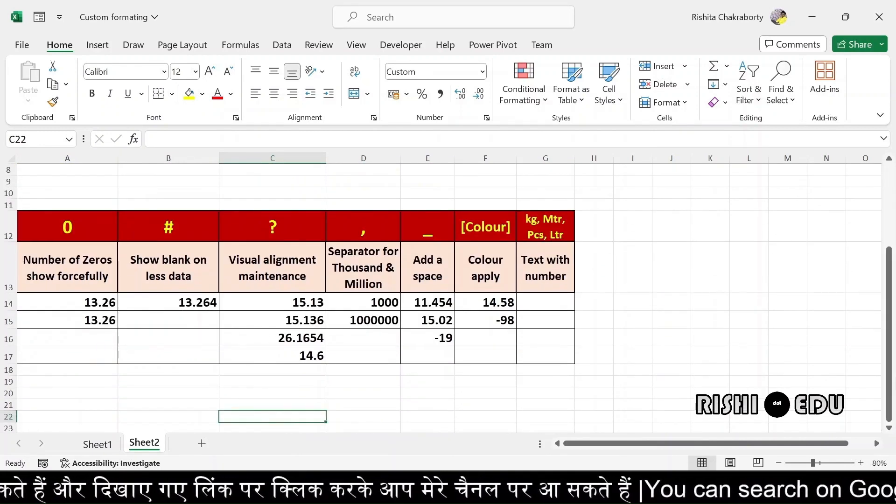
click(379, 412)
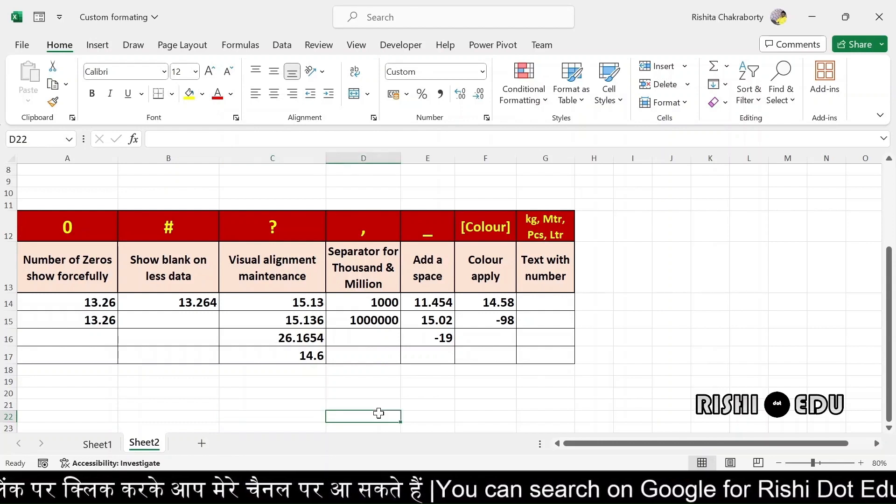
click(486, 118)
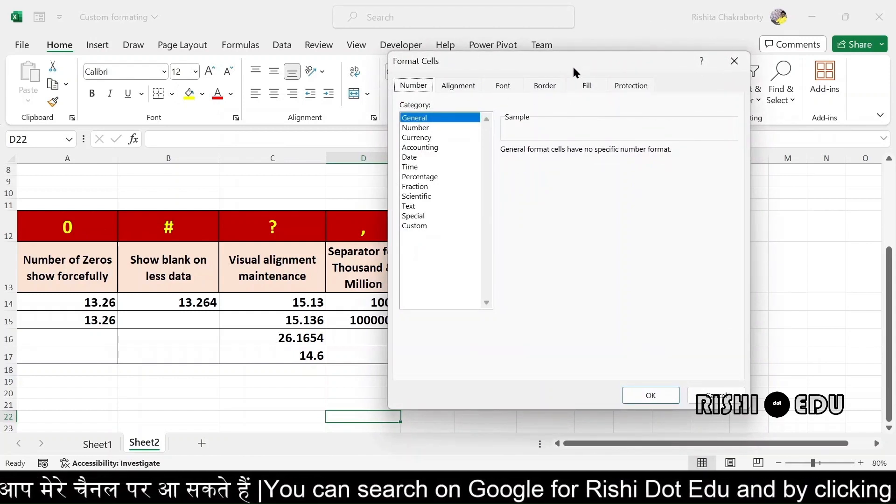
From the Custom category, copy the #,##0.00;[Red]-#,##0.00 Type code, then close Format Cells
click(423, 226)
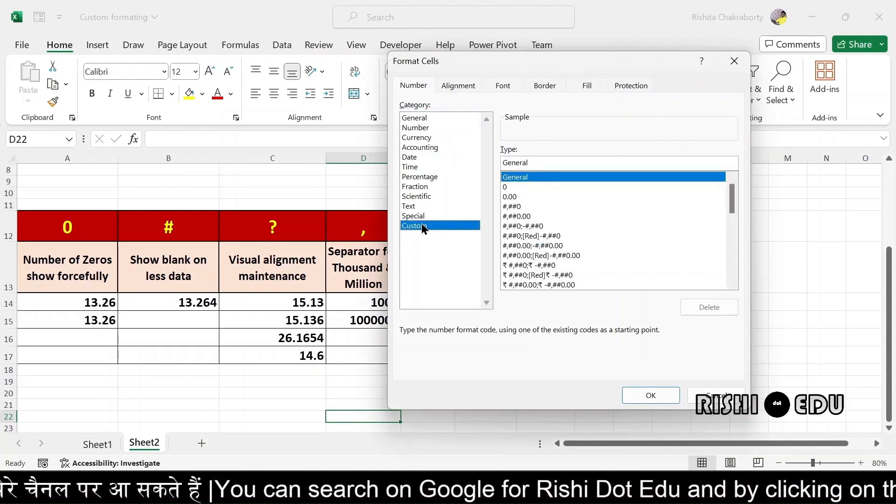
click(732, 282)
click(732, 282)
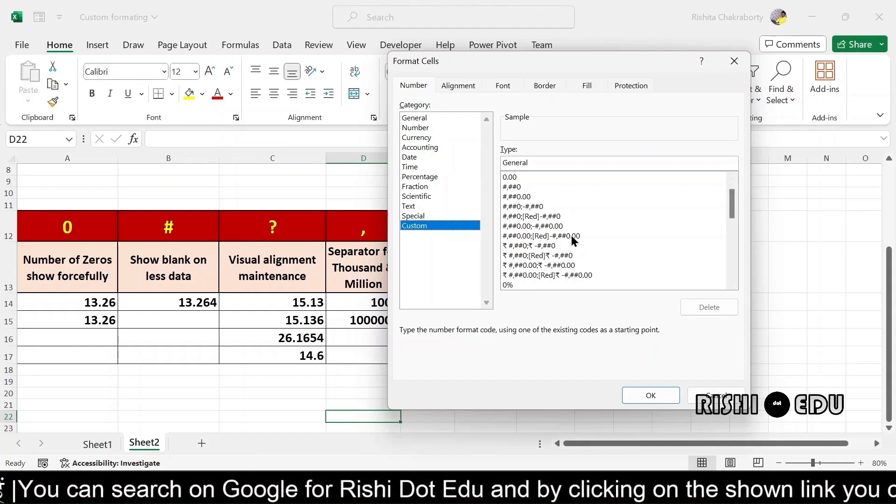
click(557, 234)
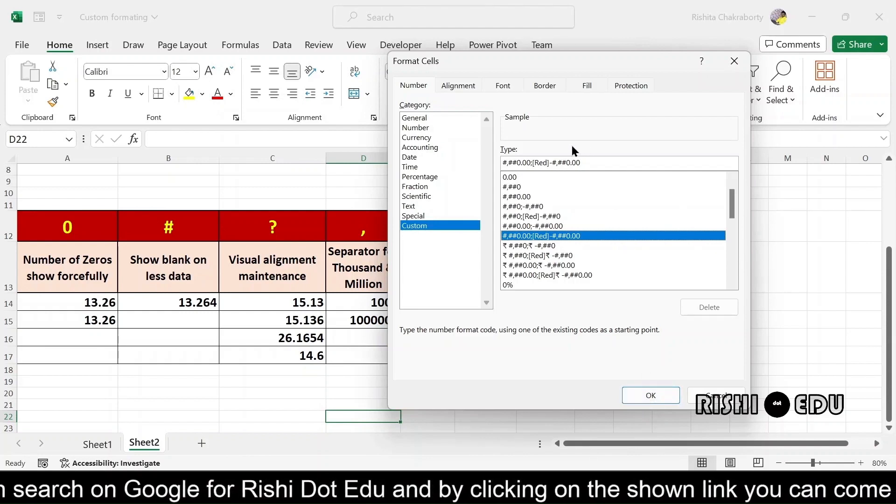
drag(583, 158, 495, 163)
key(ctrl+c)
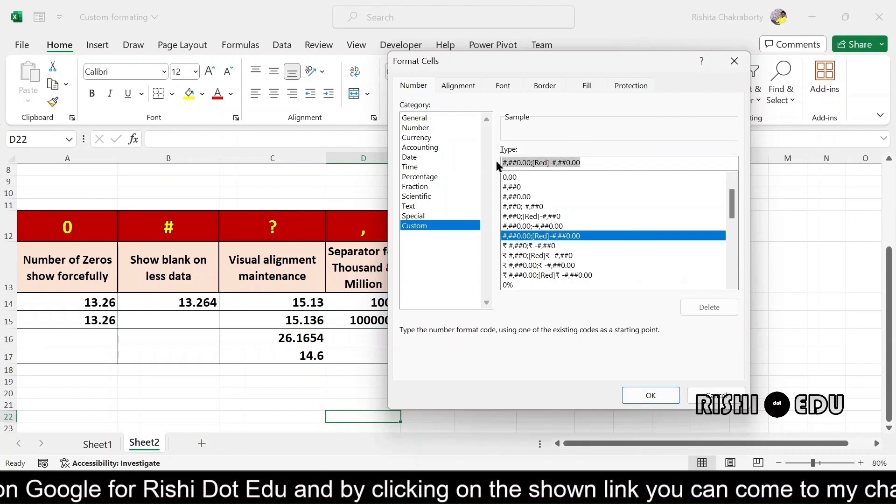
click(734, 61)
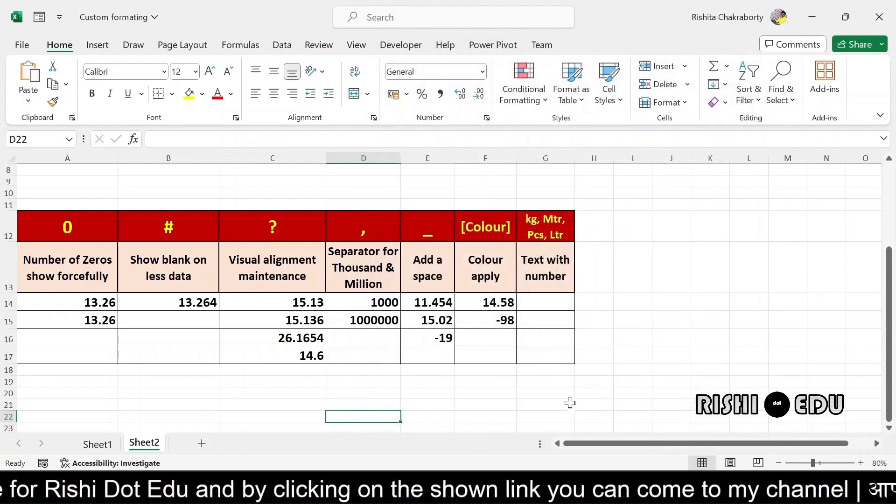
Paste the code #,##0.00;[Red]-#,##0.00 into cell F22
click(468, 423)
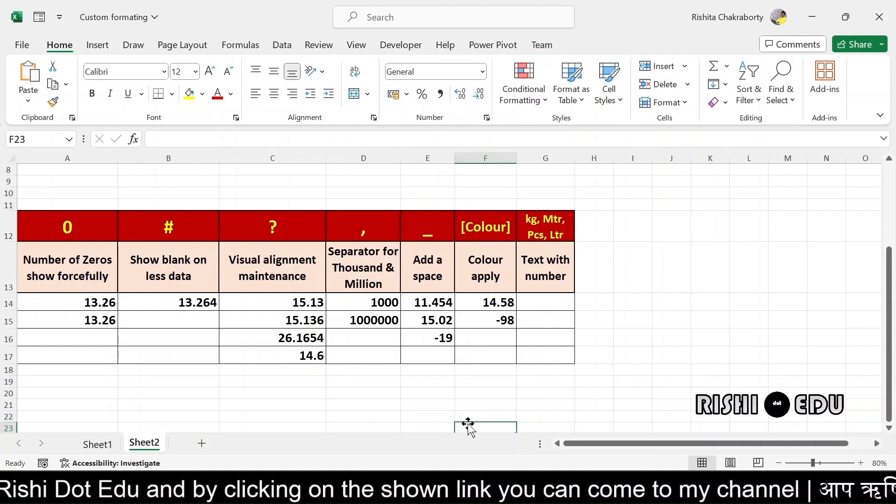
click(470, 412)
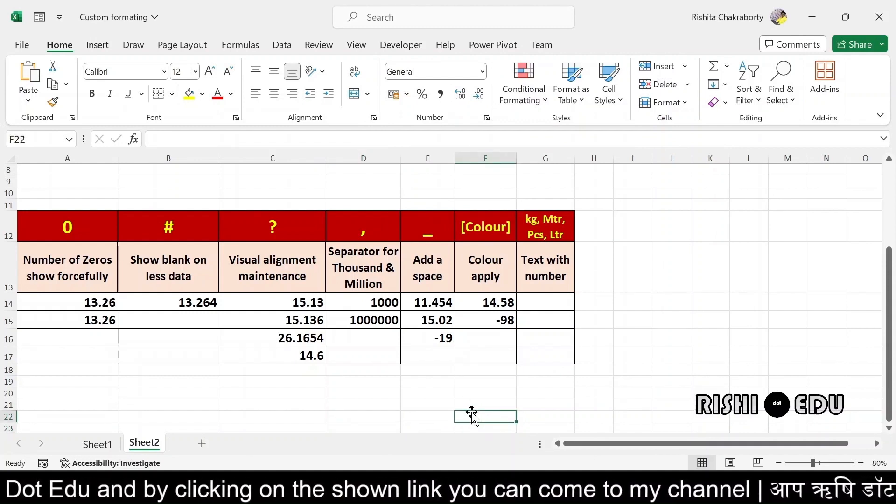
key(ctrl+v)
Enlarge J19's font, then raise F22's pasted code to font size 20
click(688, 387)
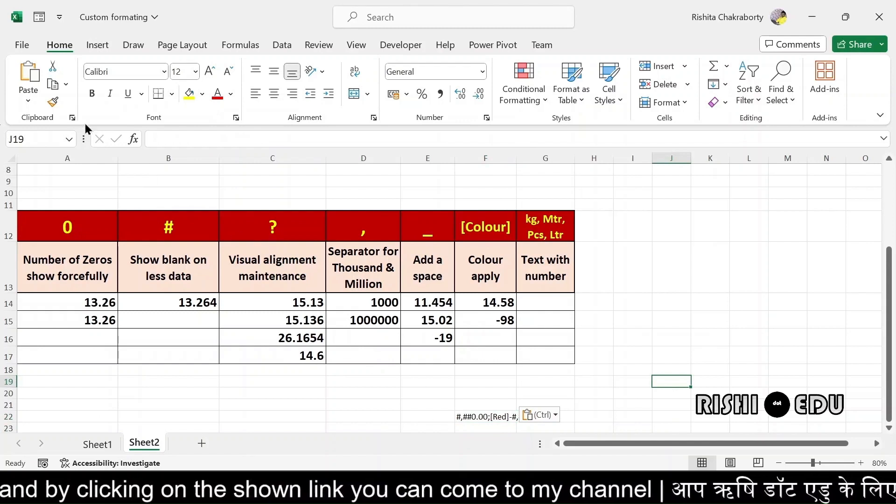
click(210, 75)
click(209, 74)
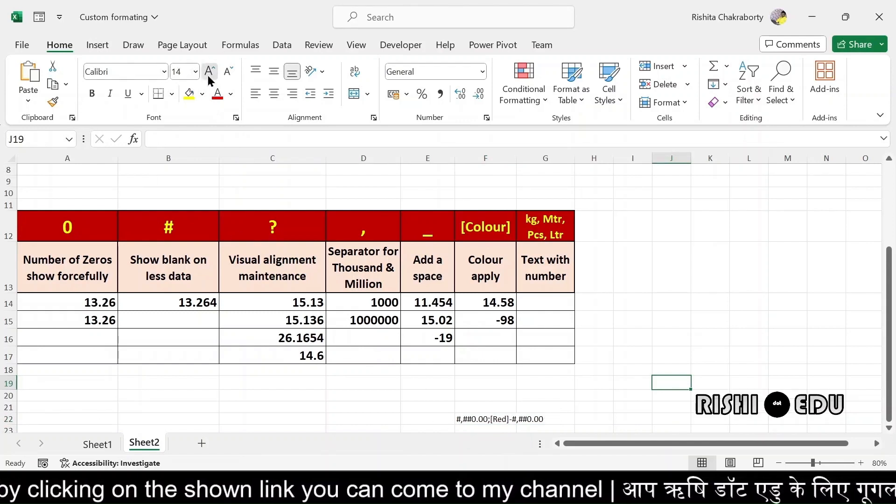
click(210, 75)
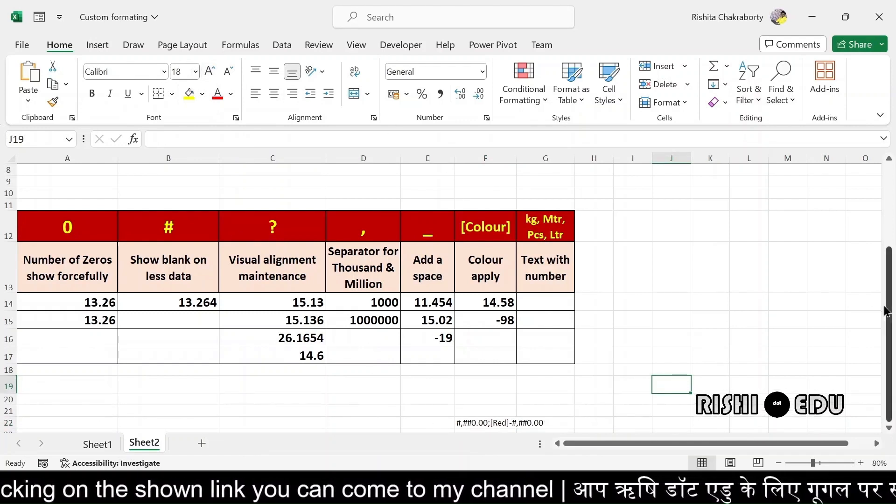
drag(887, 308, 891, 359)
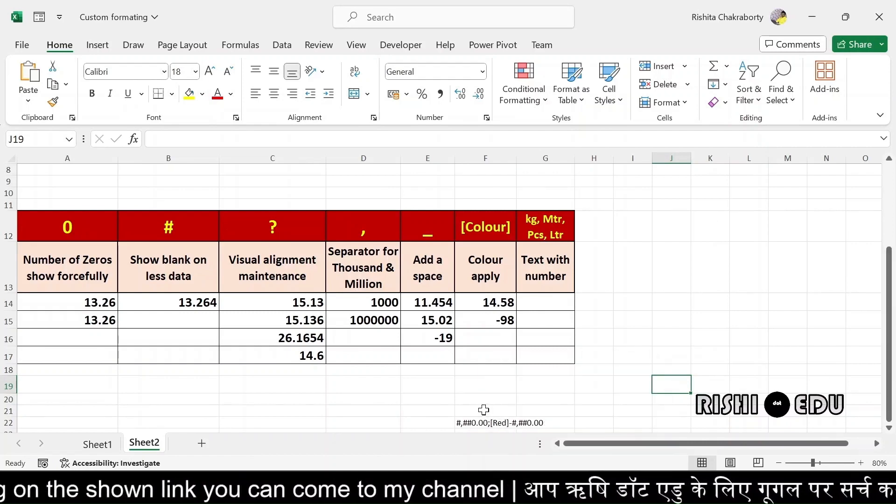
click(486, 421)
click(210, 72)
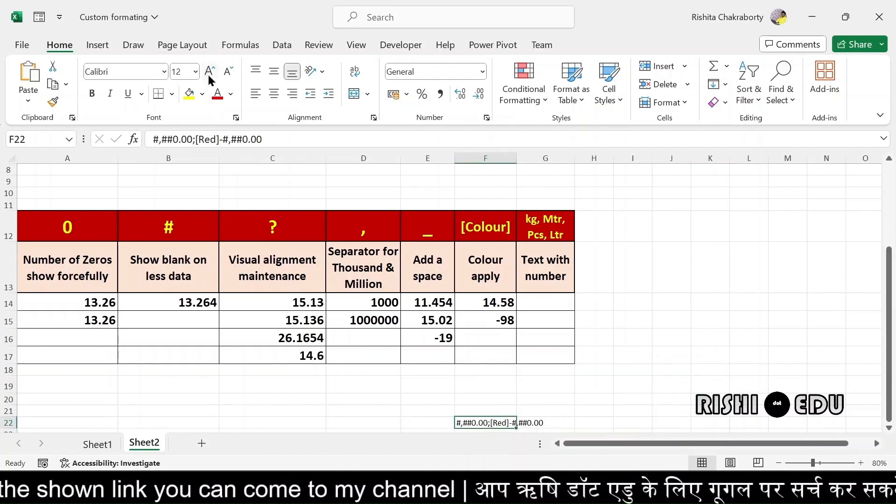
click(210, 71)
click(210, 71)
click(210, 72)
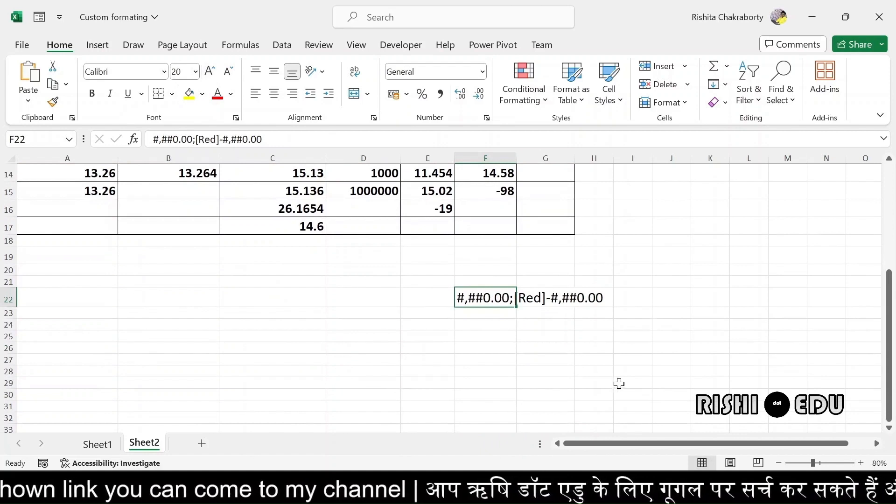
click(526, 421)
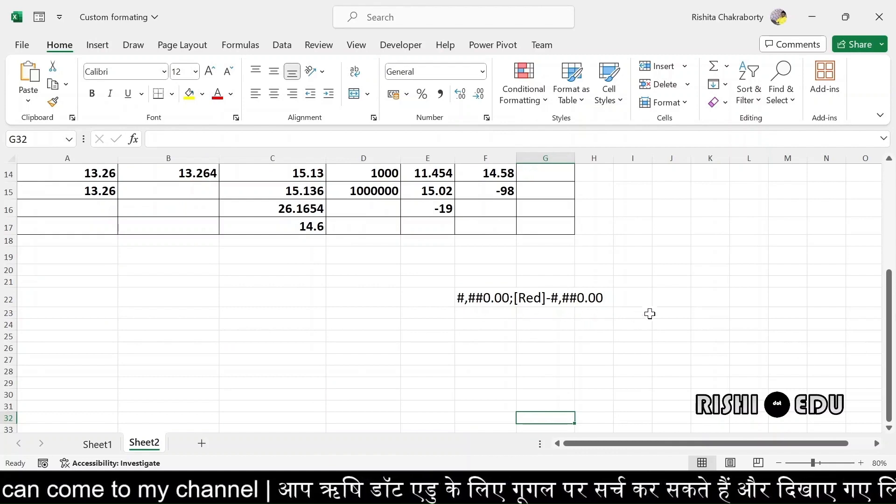
drag(891, 376, 891, 270)
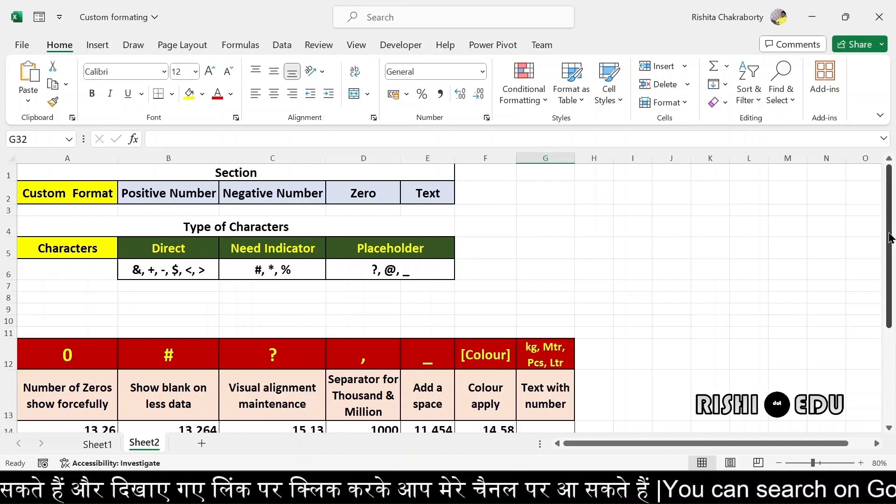
drag(888, 238, 886, 362)
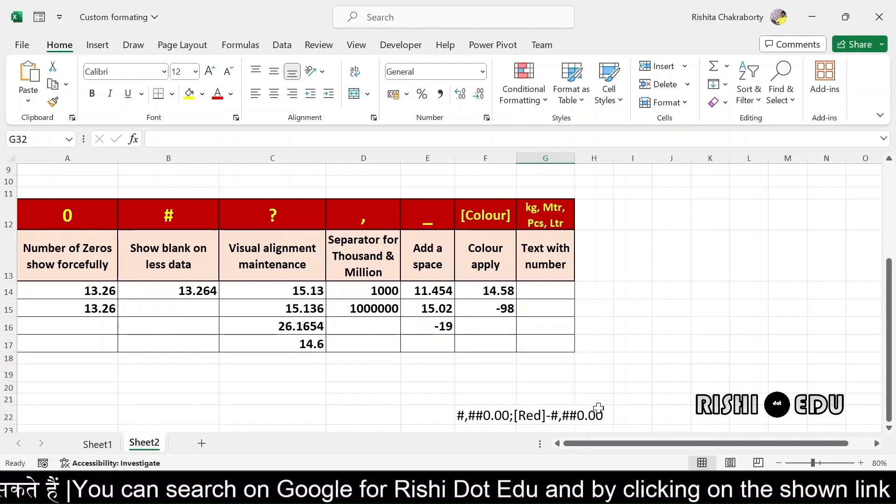
drag(889, 379, 895, 268)
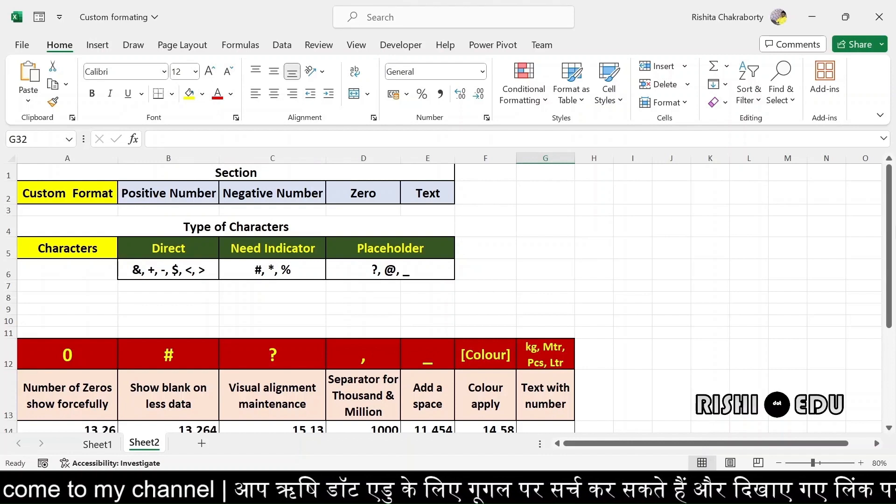
drag(890, 232, 890, 276)
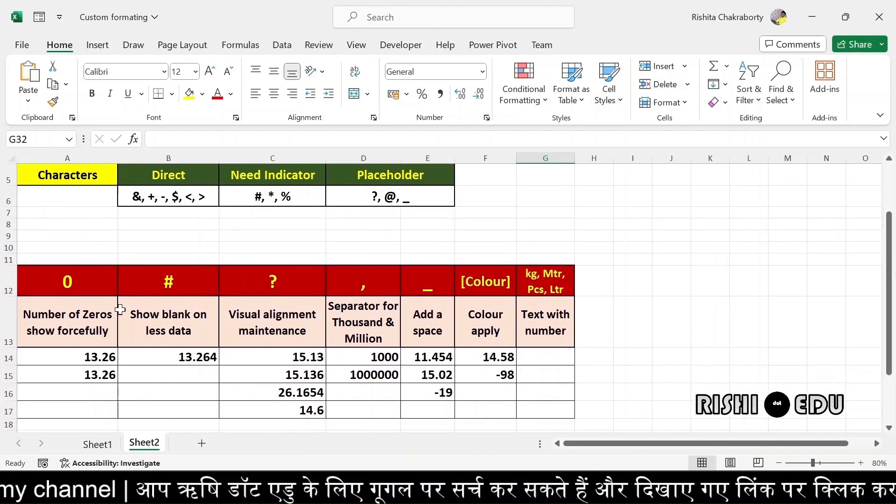
Select the two 13.26 cells A14:A15 and open Format Cells with Ctrl+1
drag(121, 310, 49, 278)
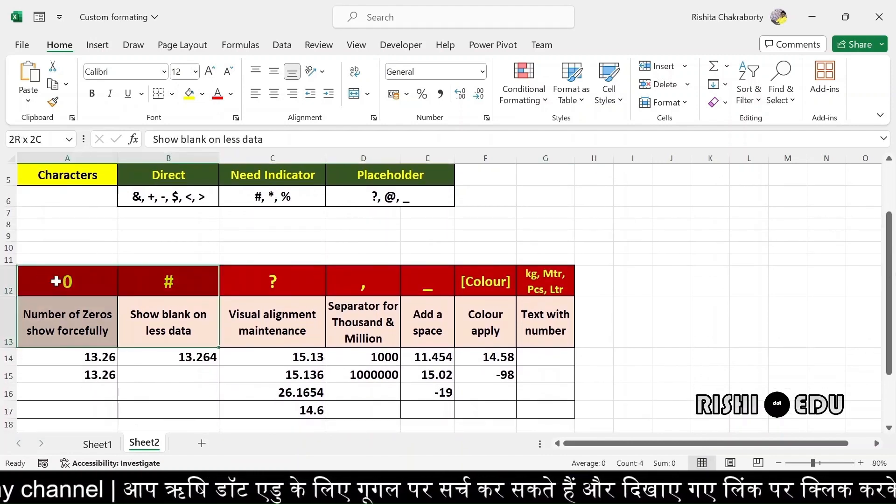
click(173, 373)
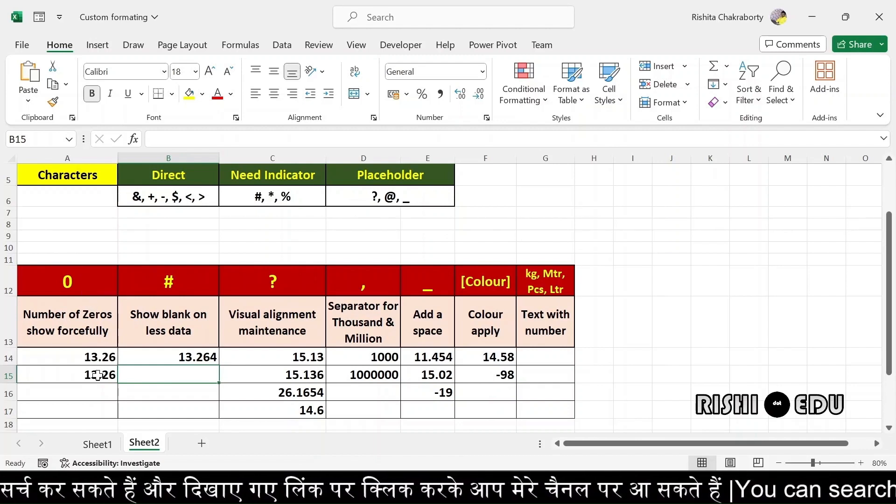
click(93, 358)
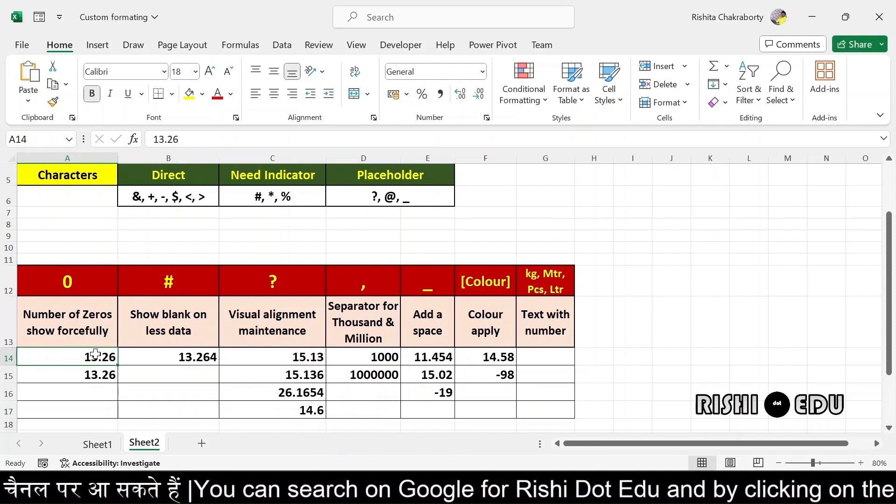
drag(95, 355, 102, 374)
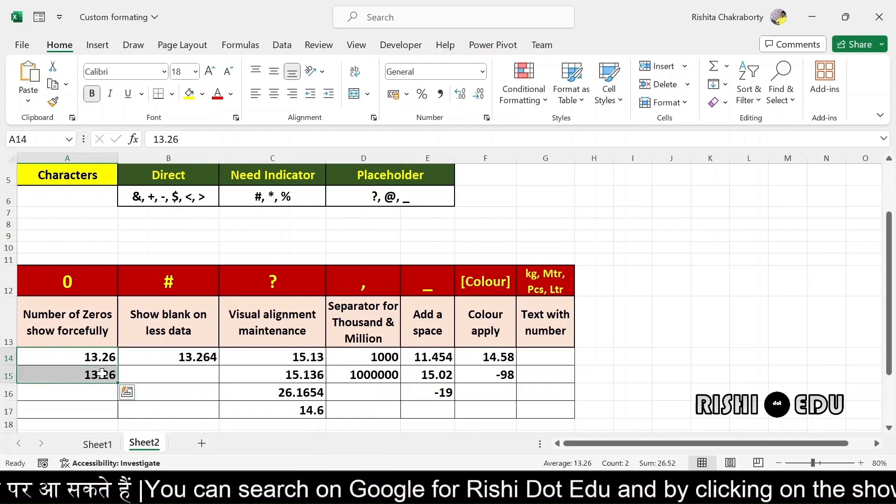
key(ctrl+1)
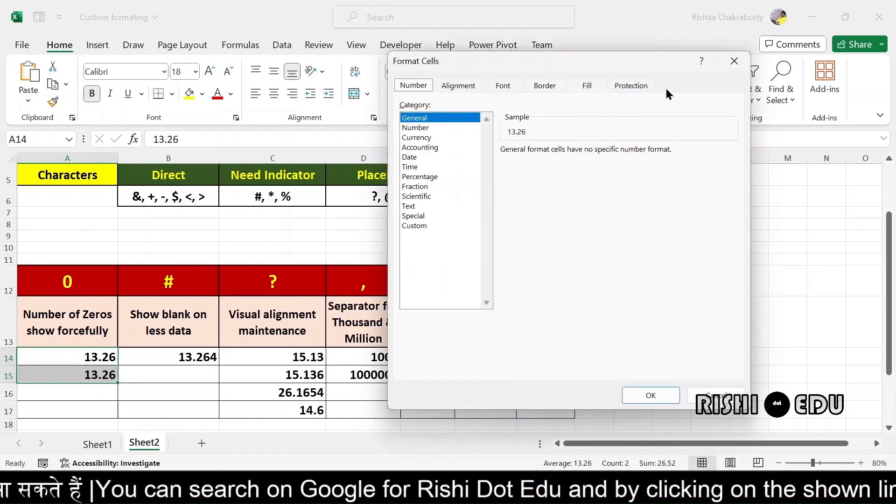
Replace General with the custom code 0.00 for A14:A15 and apply it
drag(619, 70, 365, 96)
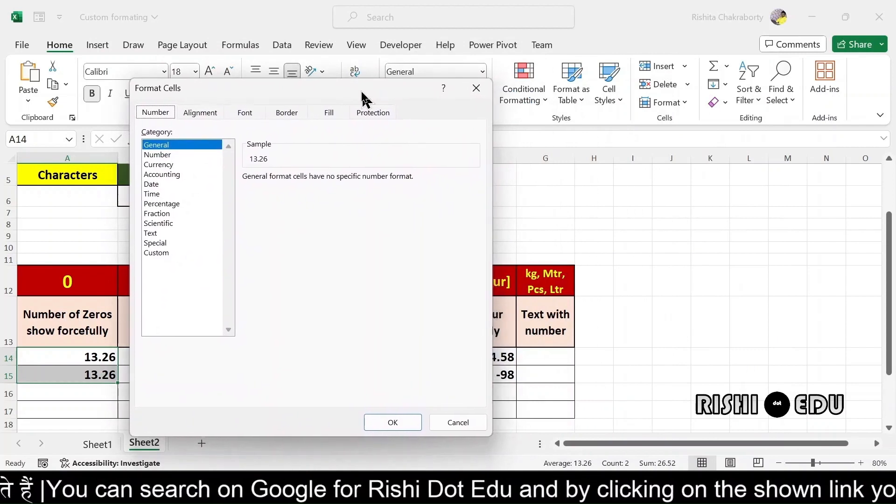
click(156, 252)
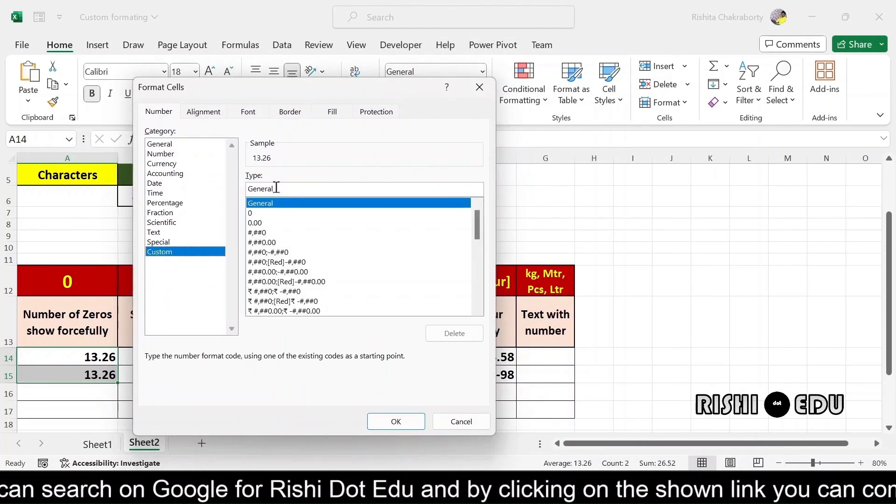
key(BackSpace)
key(BackSpace)
key(BackSpace)
key(BackSpace)
key(BackSpace)
key(BackSpace)
key(BackSpace)
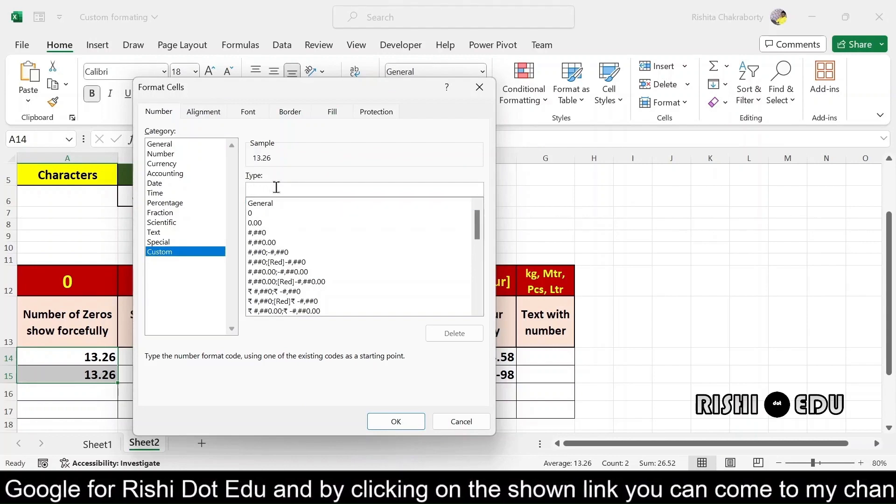
text(0)
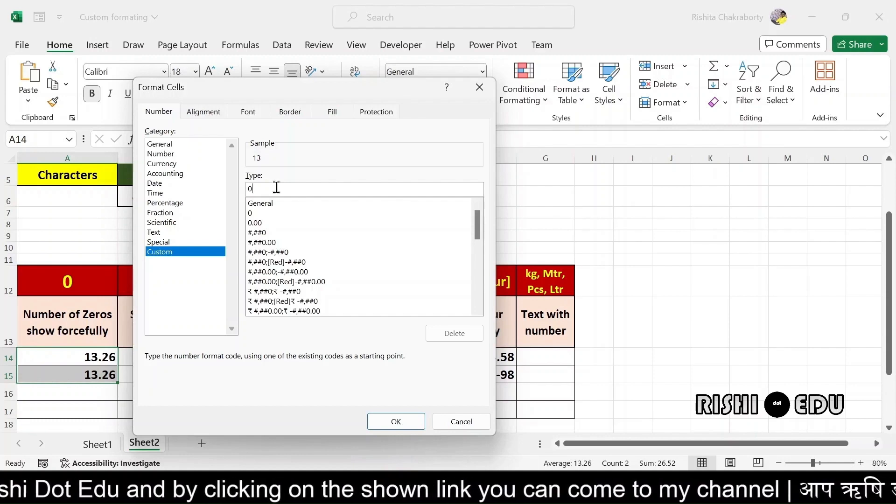
text(.)
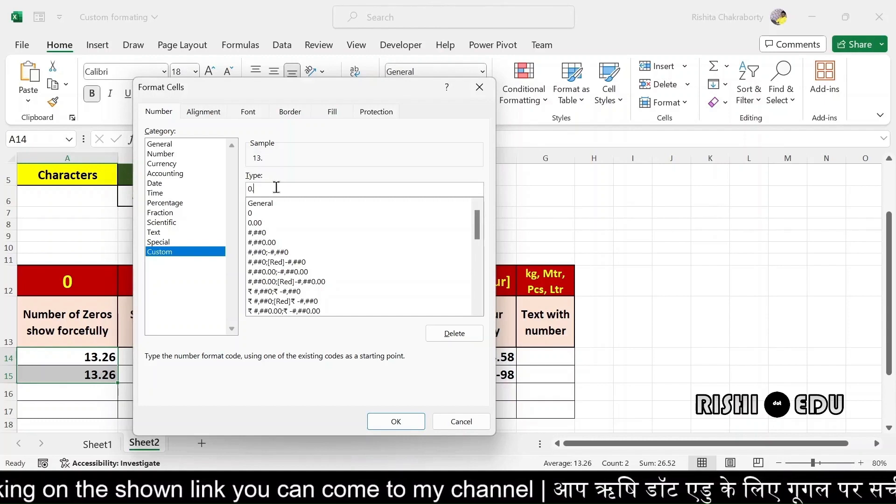
text(00)
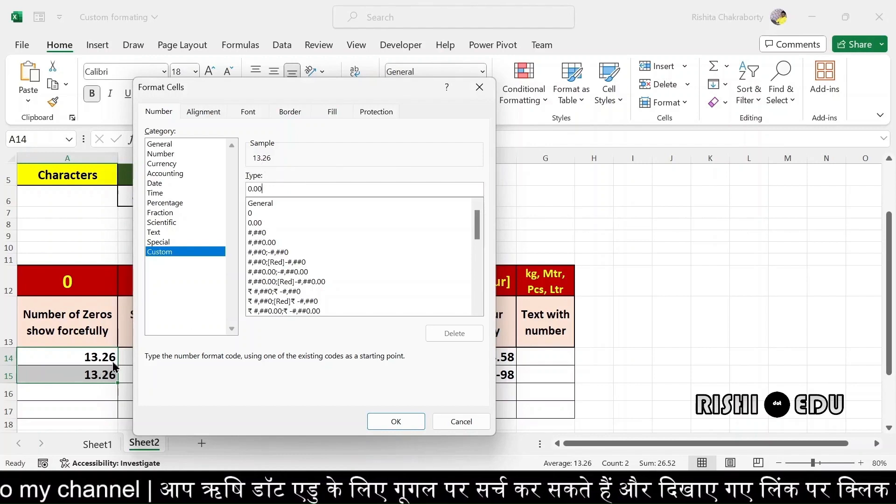
click(394, 421)
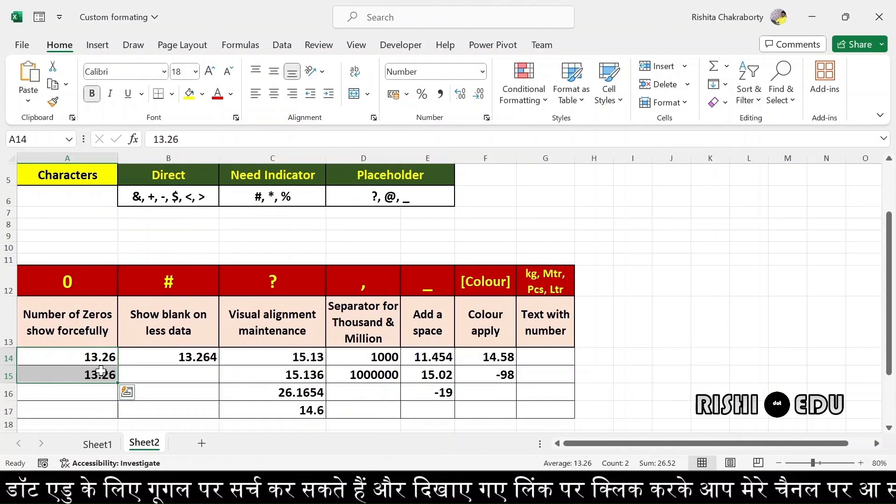
Re-enter A15 as 13.2 so it shows 13.20, then inspect B14's 13.264
click(84, 405)
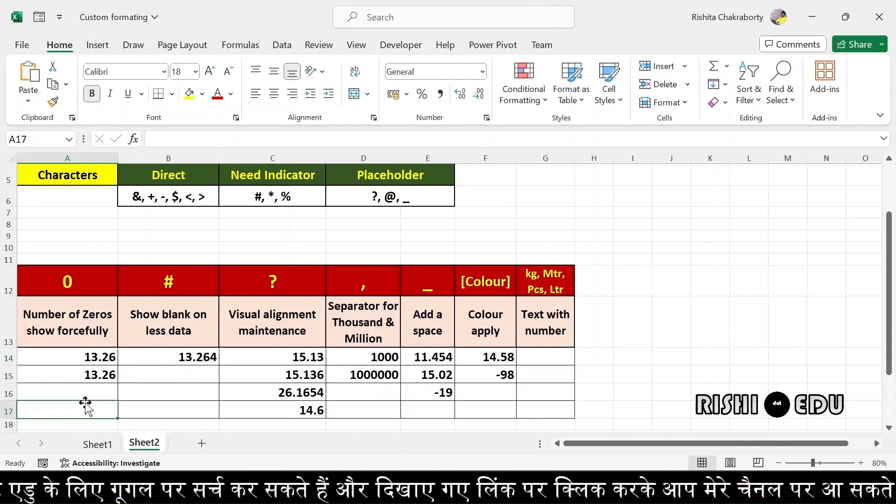
click(97, 376)
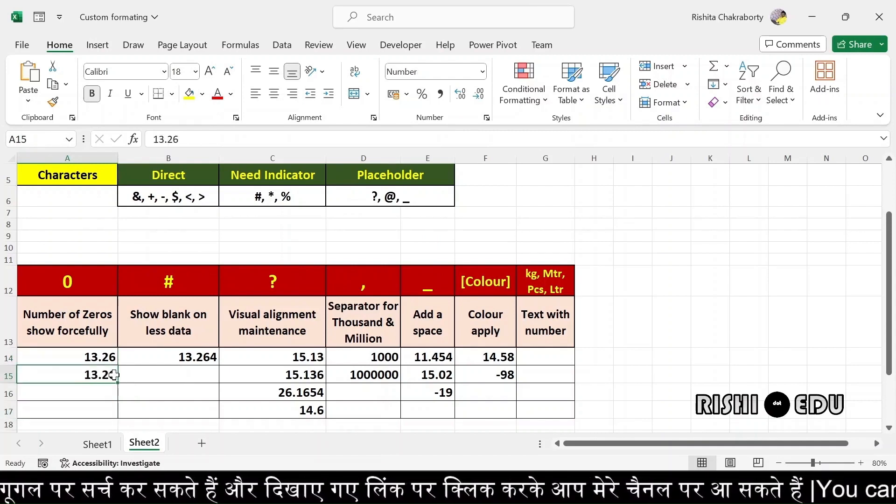
key(BackSpace)
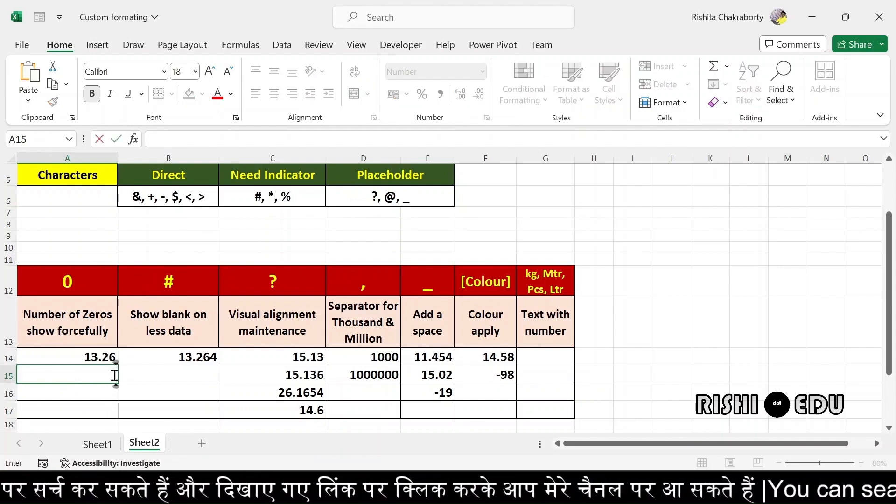
text(13.)
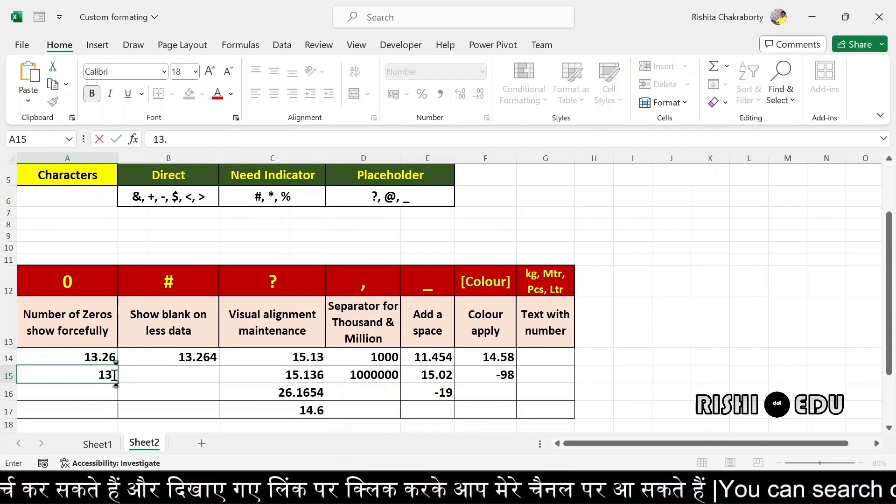
text(2)
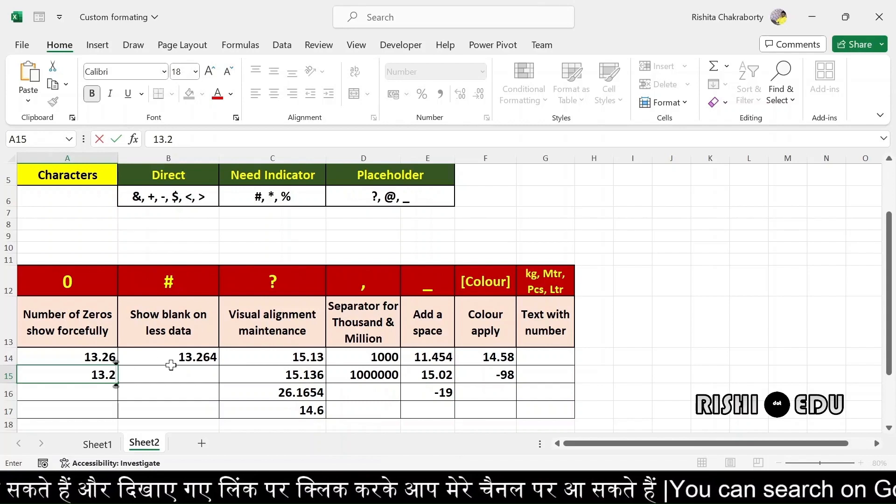
key(Return)
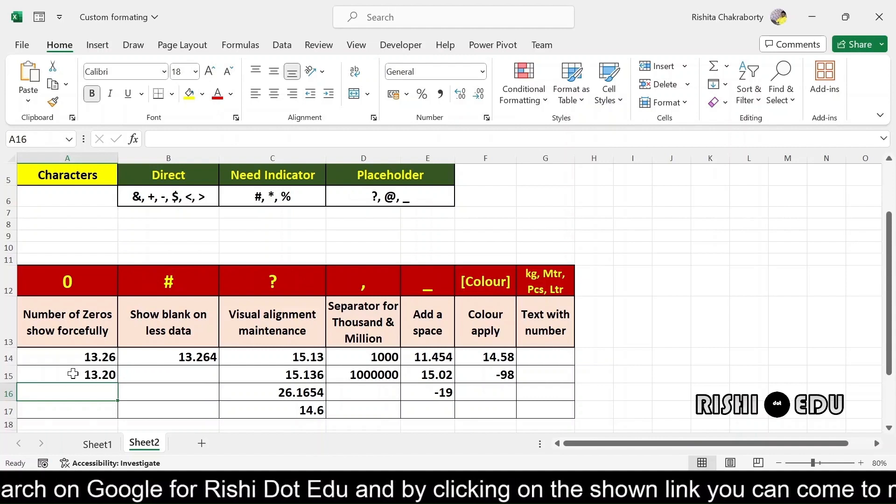
click(147, 353)
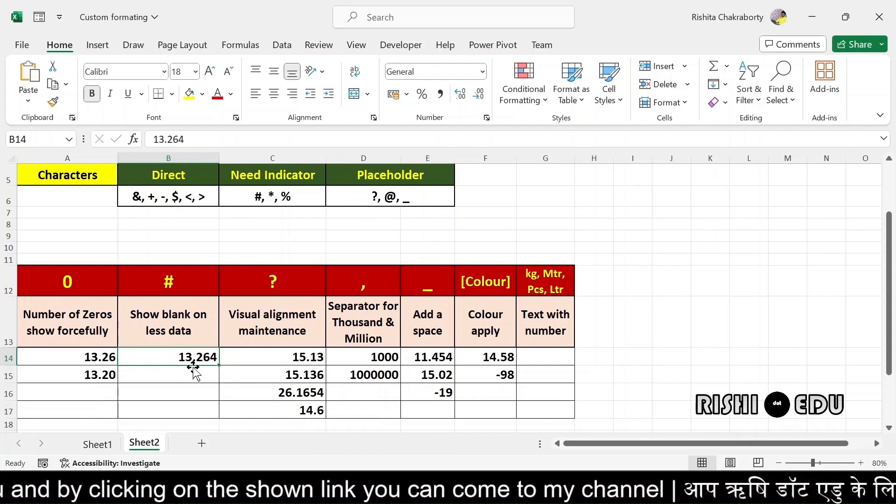
Open Format Cells for B14 and close it again without changes
click(193, 373)
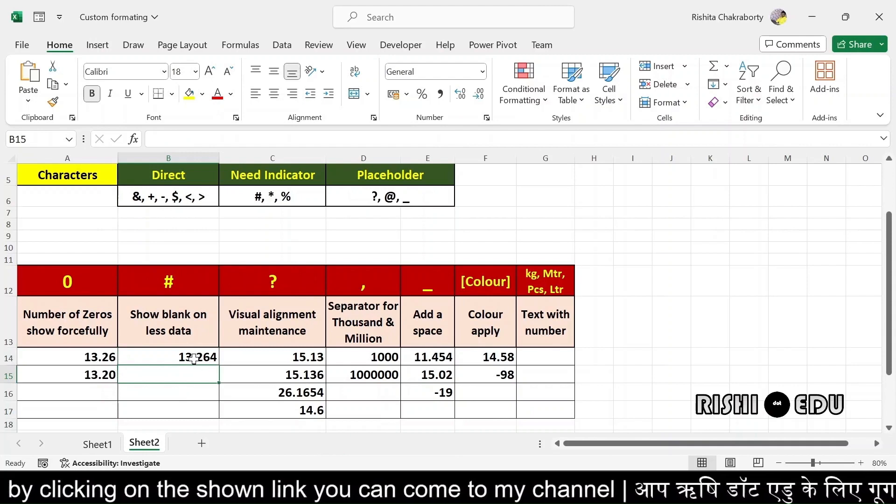
click(195, 356)
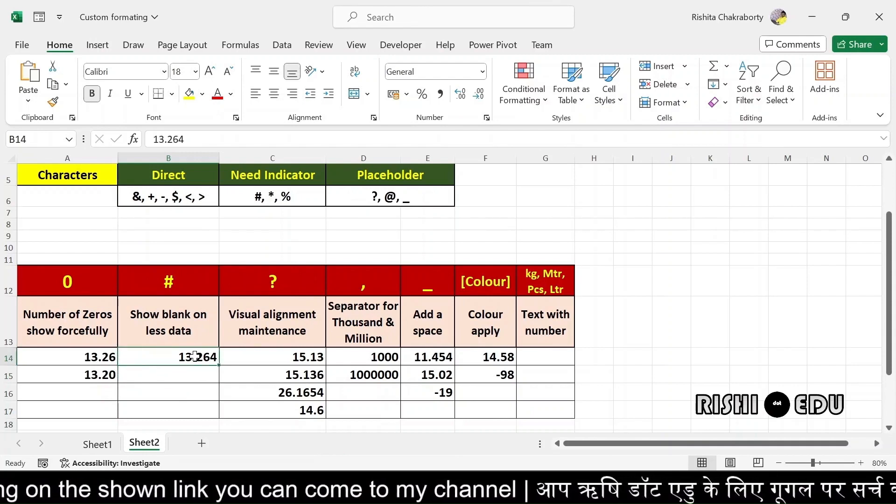
key(ctrl+1)
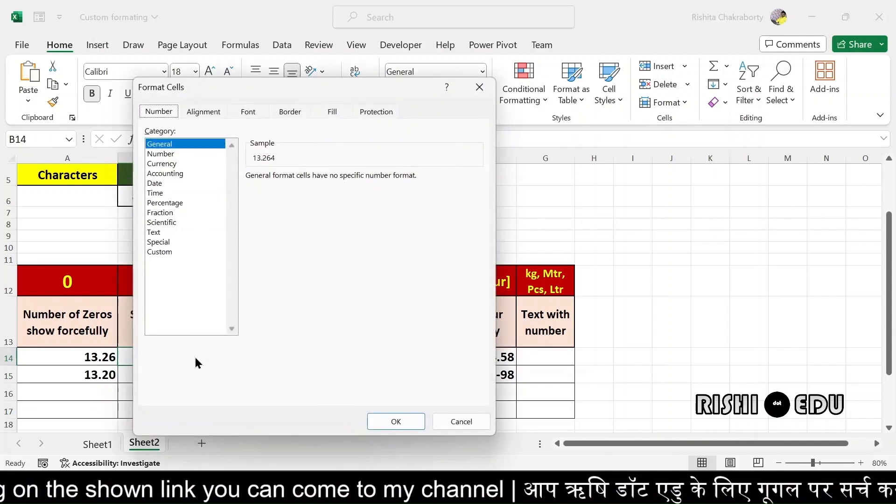
click(480, 88)
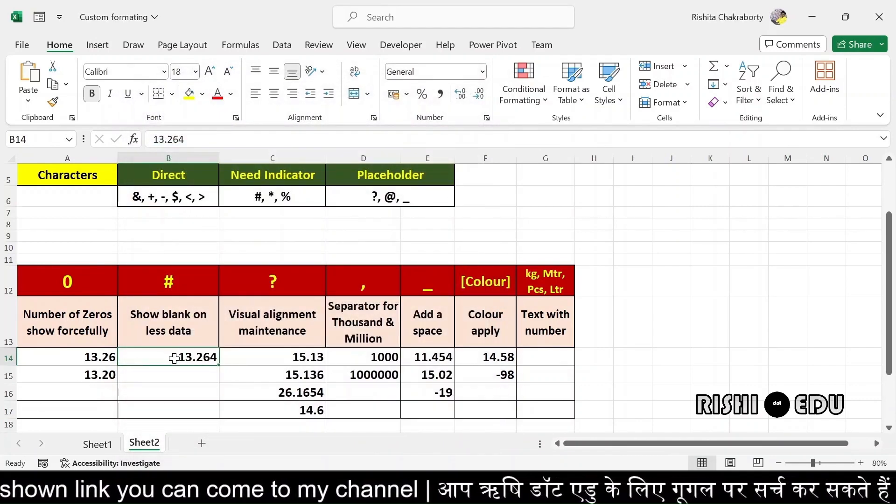
Give B14:B15 the custom format #.## so 13.264 displays as 13.26
drag(174, 357, 178, 368)
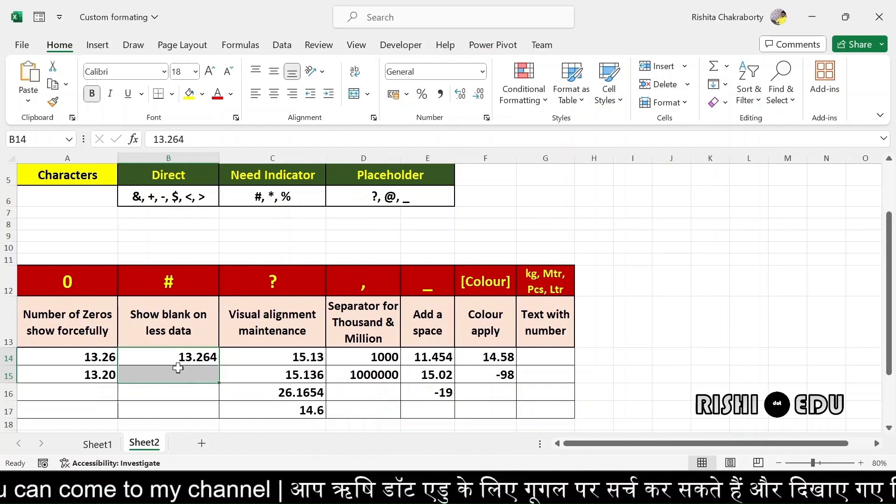
key(ctrl+1)
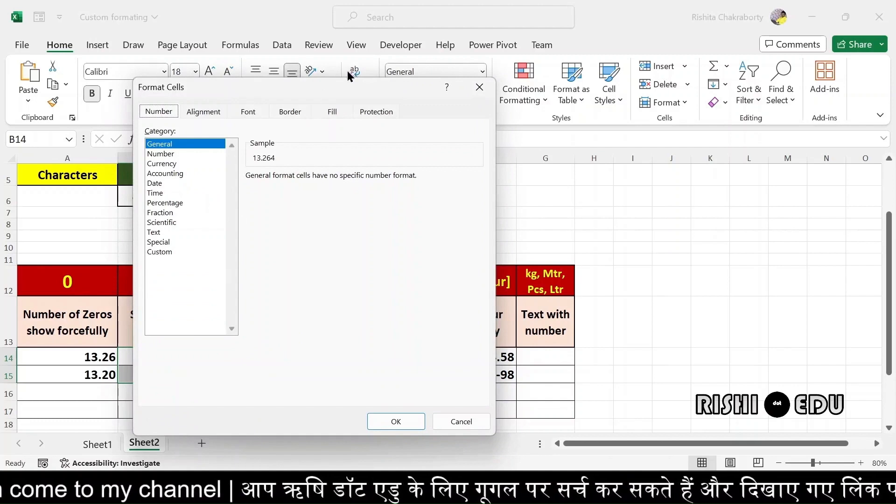
drag(321, 90, 414, 95)
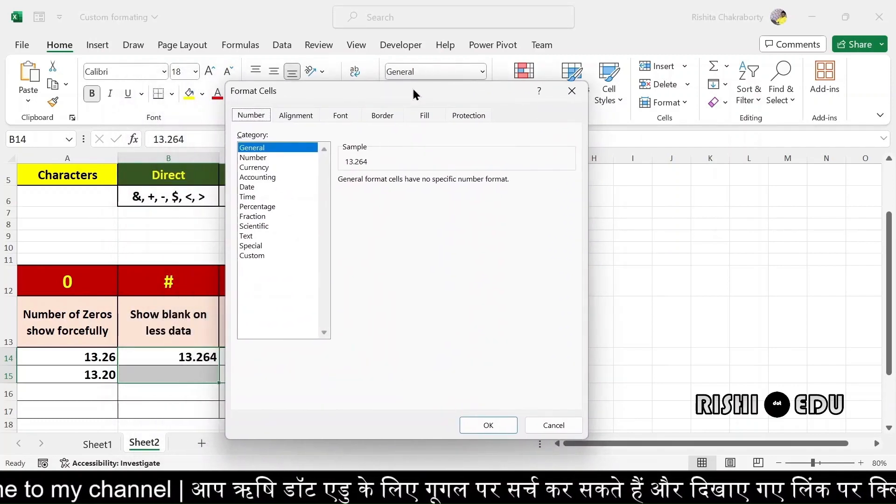
click(255, 256)
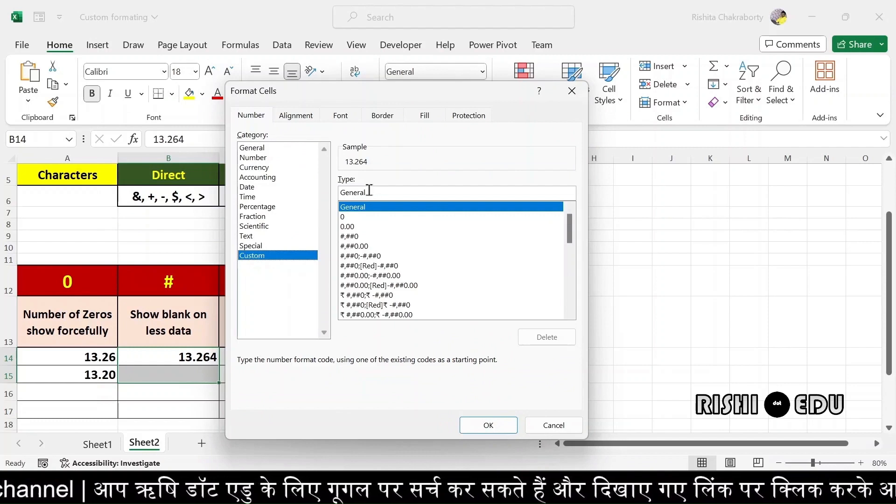
key(BackSpace)
key(BackSpace)
key(BackSpace)
key(BackSpace)
key(BackSpace)
key(BackSpace)
key(BackSpace)
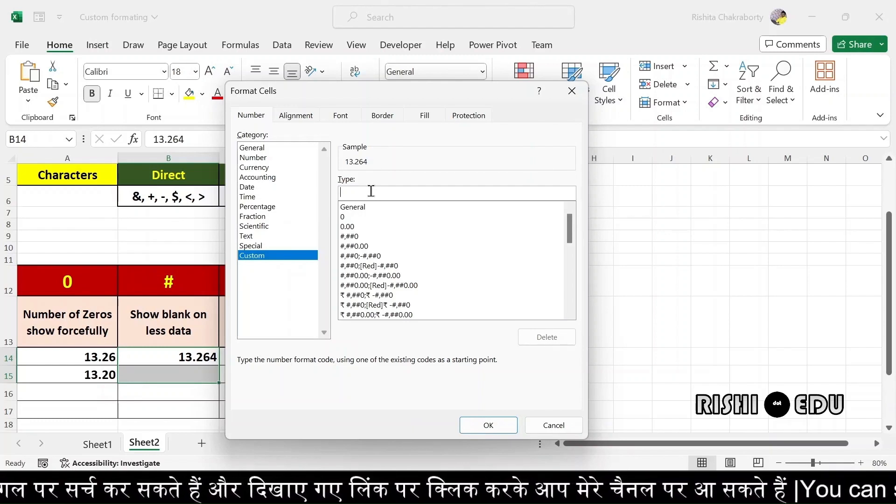
text(#)
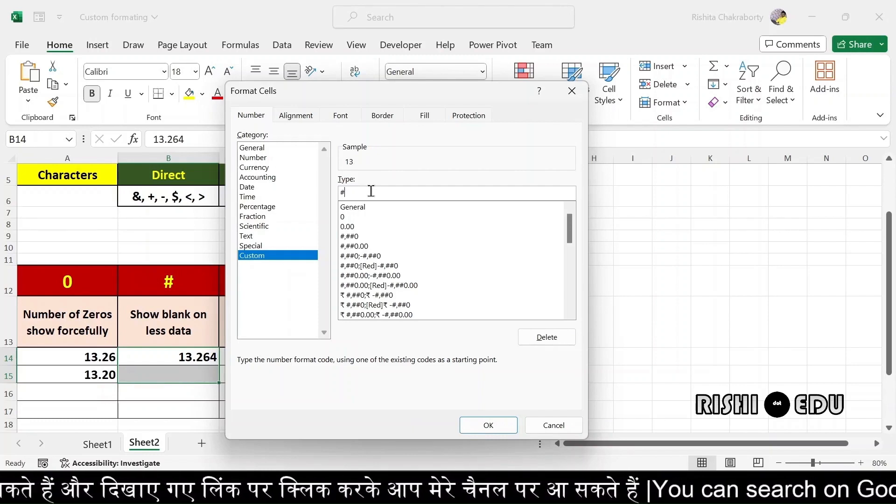
text(.)
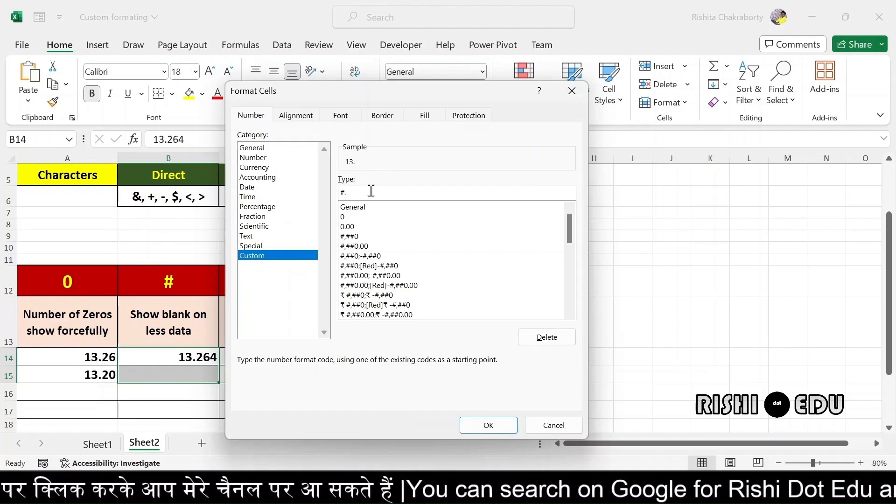
text(##)
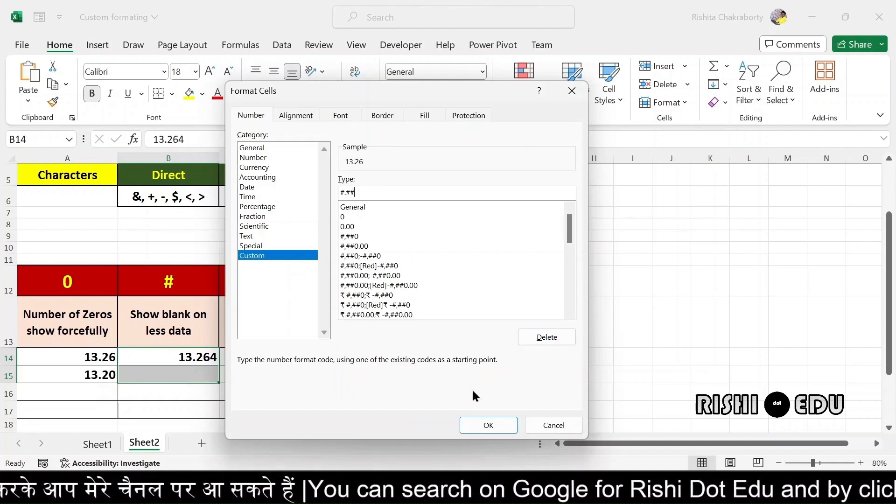
click(475, 420)
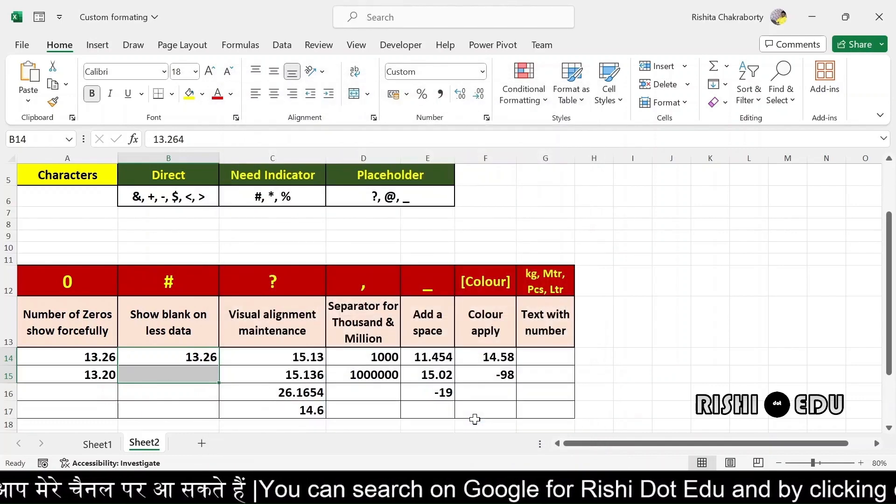
Enter 13.5 in B15 under the #.## format
click(174, 398)
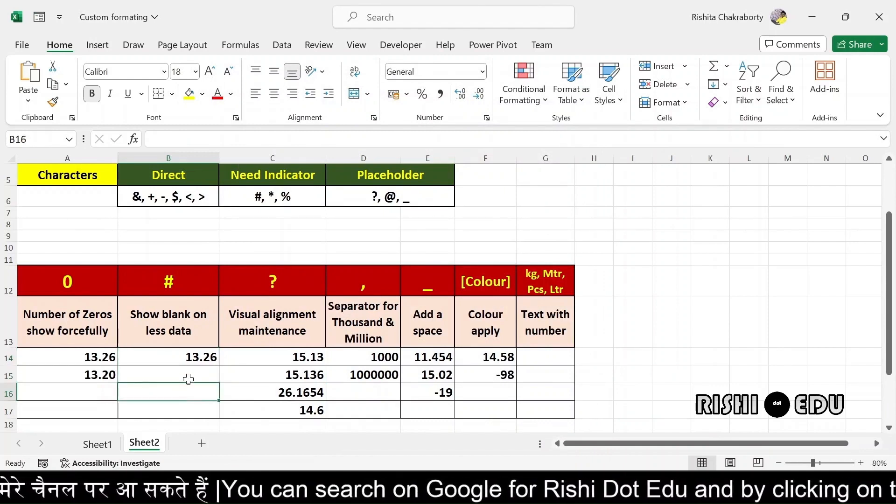
click(198, 357)
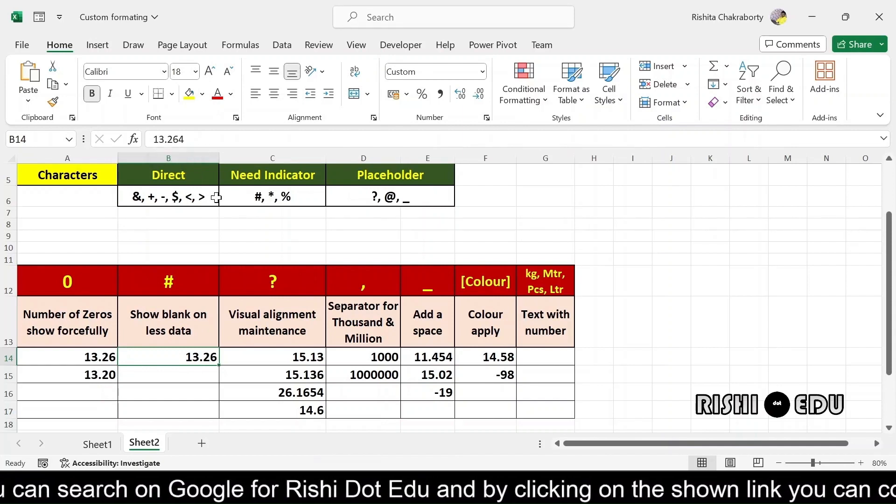
click(186, 376)
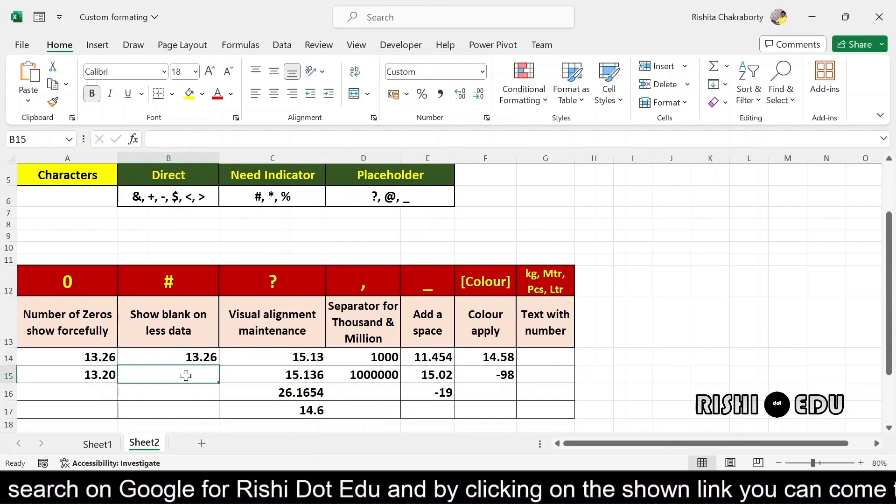
text(13)
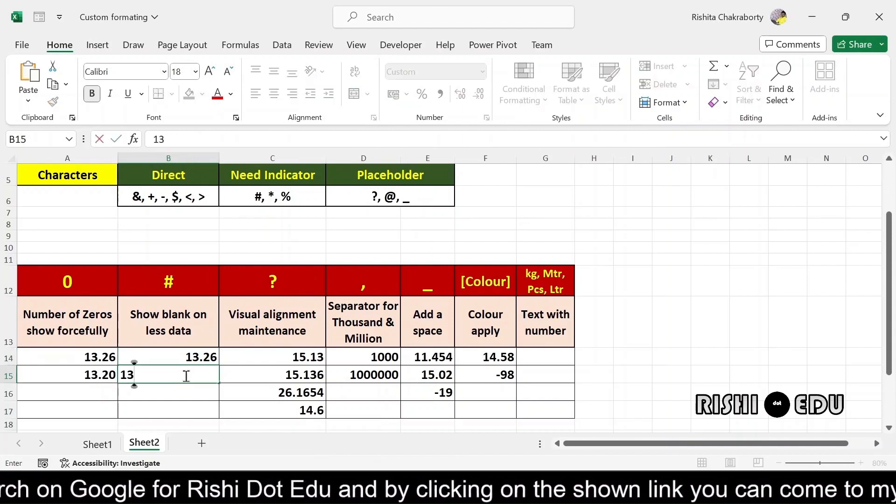
text(.5)
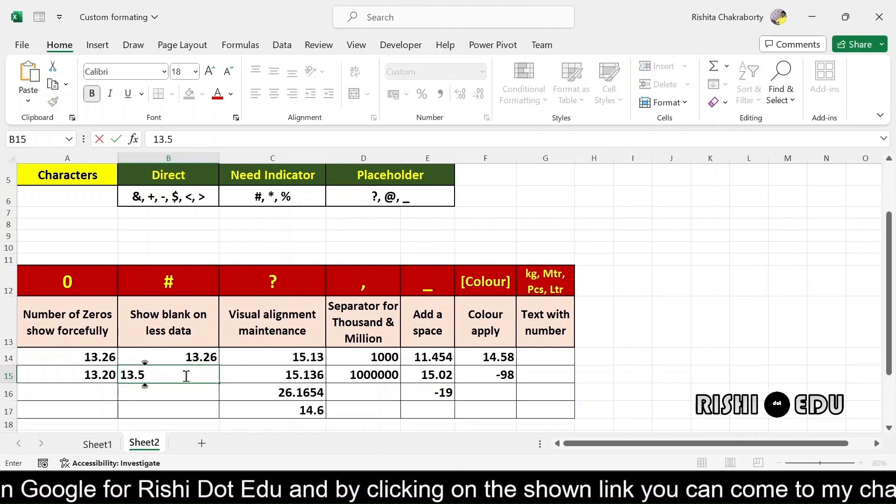
key(Return)
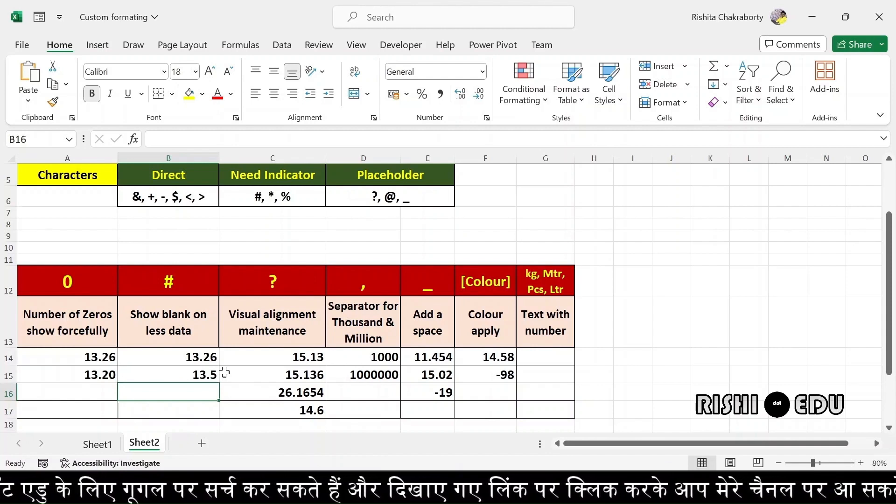
Compare B15's 13.5 with A15's 13.20, then move to an empty cell below the table
click(200, 377)
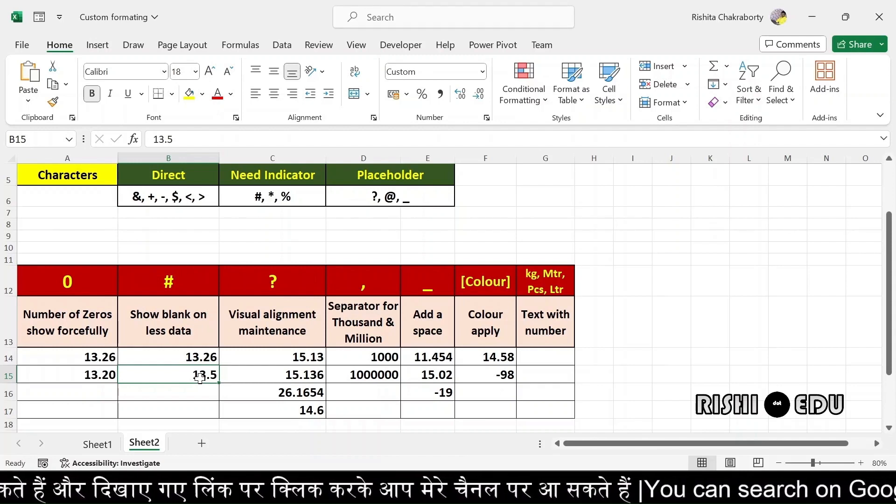
click(91, 378)
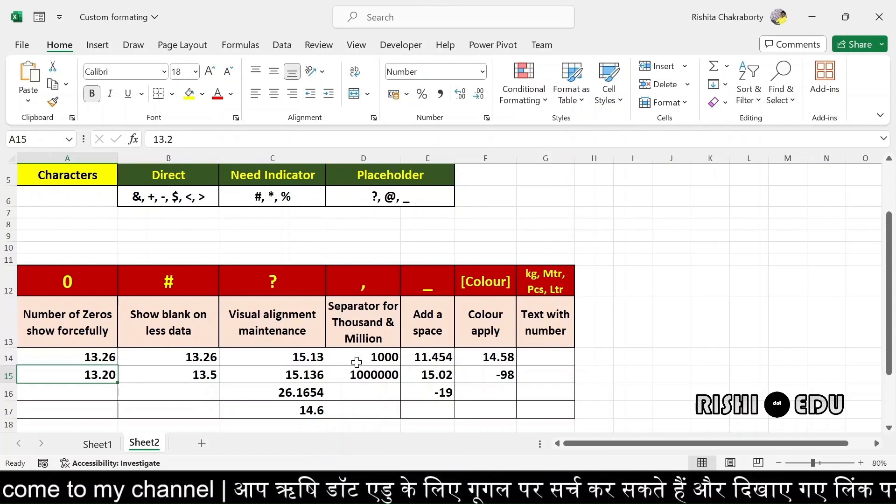
scroll(279, 355, down, 2)
click(387, 366)
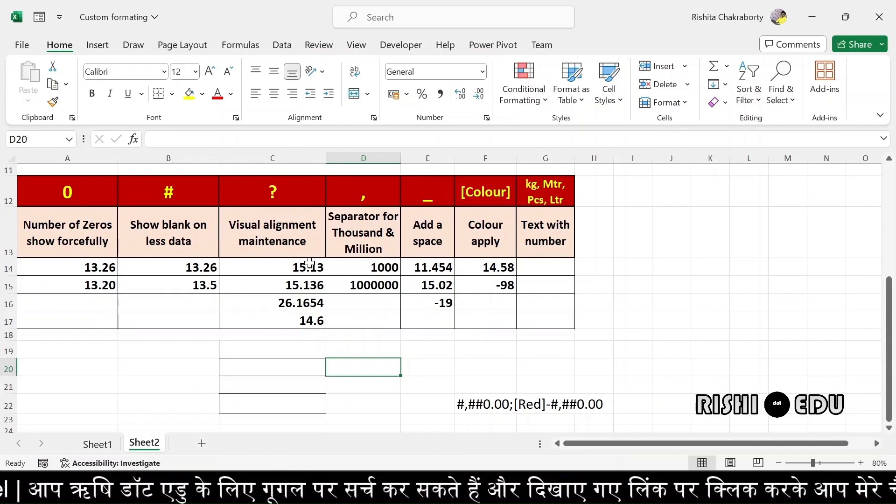
Copy 15.13, 15.136, 26.1654 and 14.6 from C14:C17 into C19:C22
drag(305, 267, 303, 321)
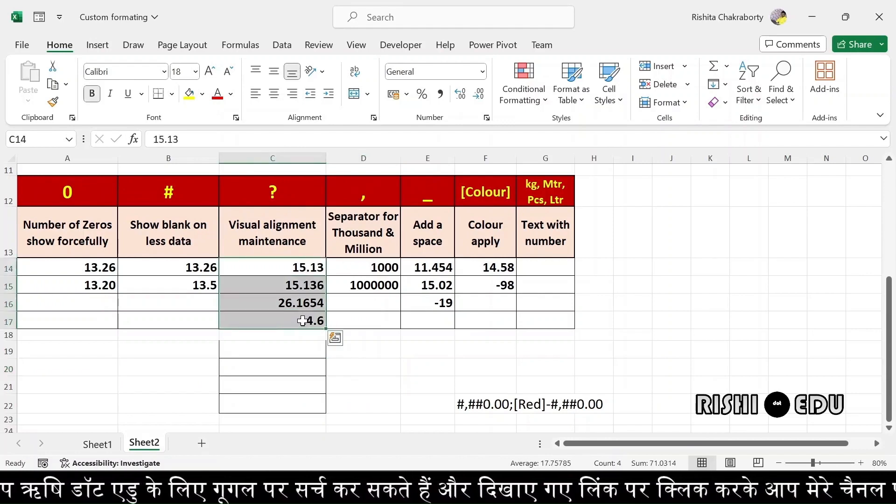
key(ctrl+c)
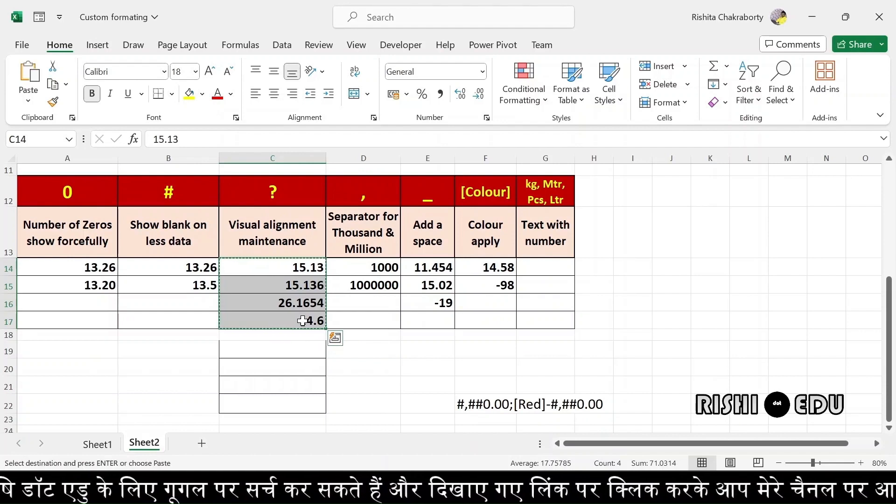
click(295, 347)
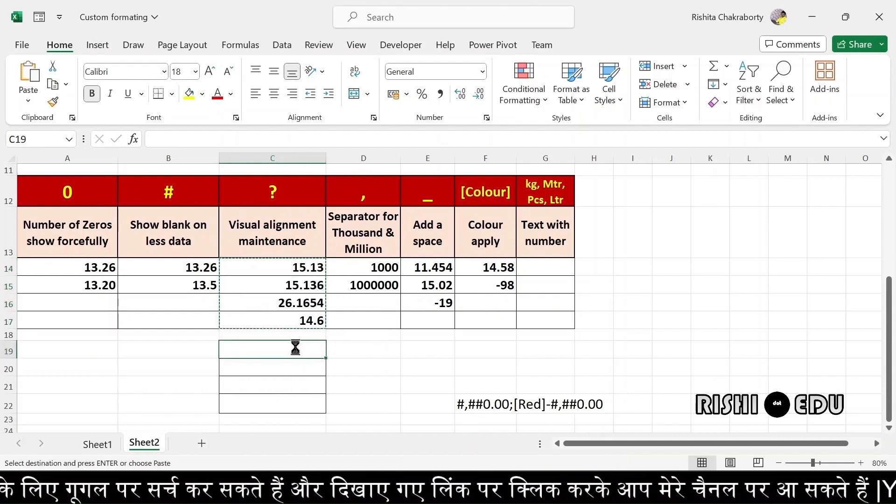
key(ctrl+v)
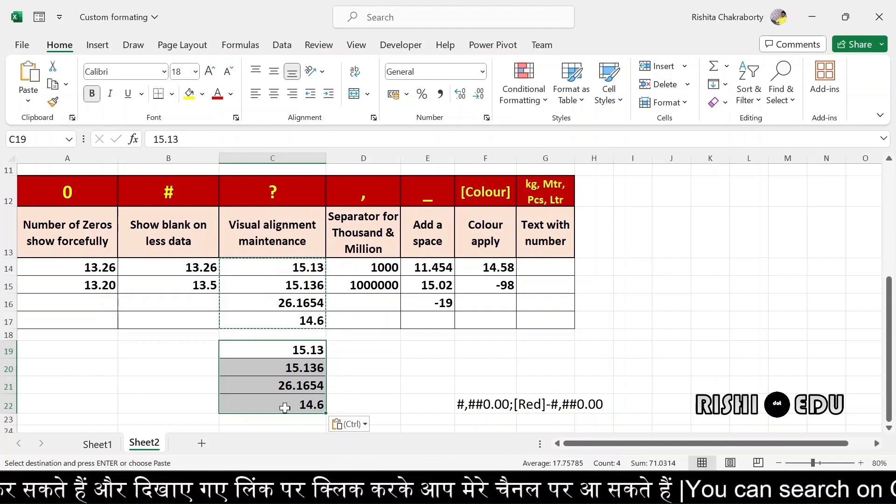
key(Escape)
Apply the custom format 0.0? to C19:C22, aligning the copies by decimal point
key(ctrl+1)
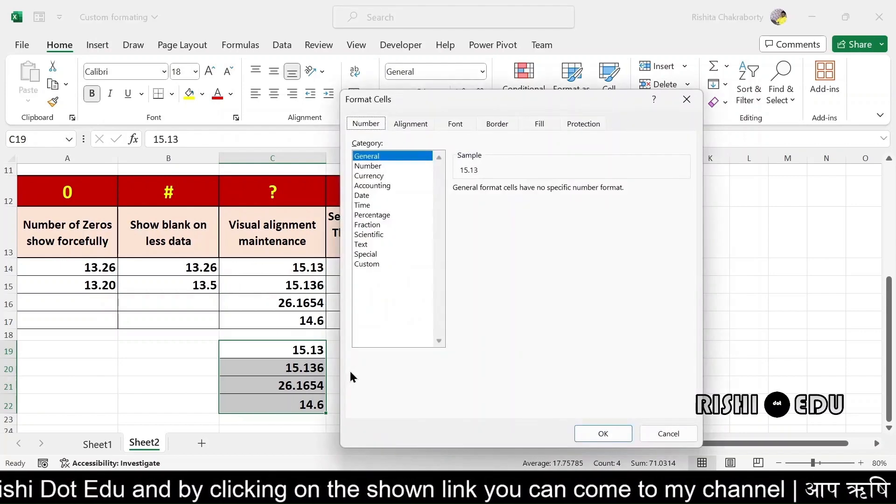
click(359, 264)
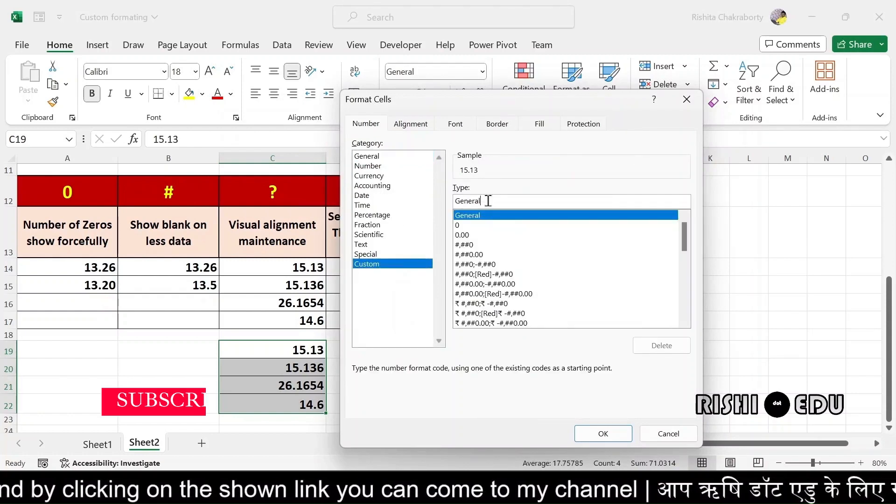
key(BackSpace)
key(BackSpace)
key(BackSpace)
key(BackSpace)
key(BackSpace)
key(BackSpace)
key(BackSpace)
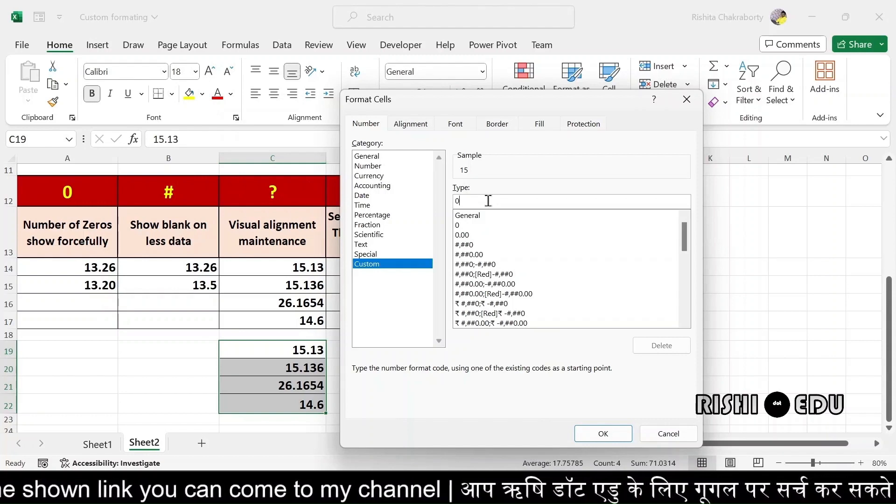
text(0.)
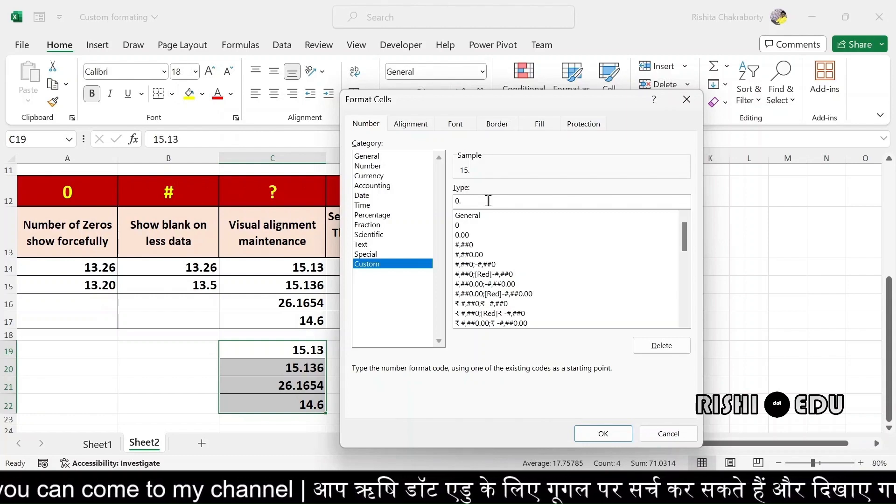
text(0)
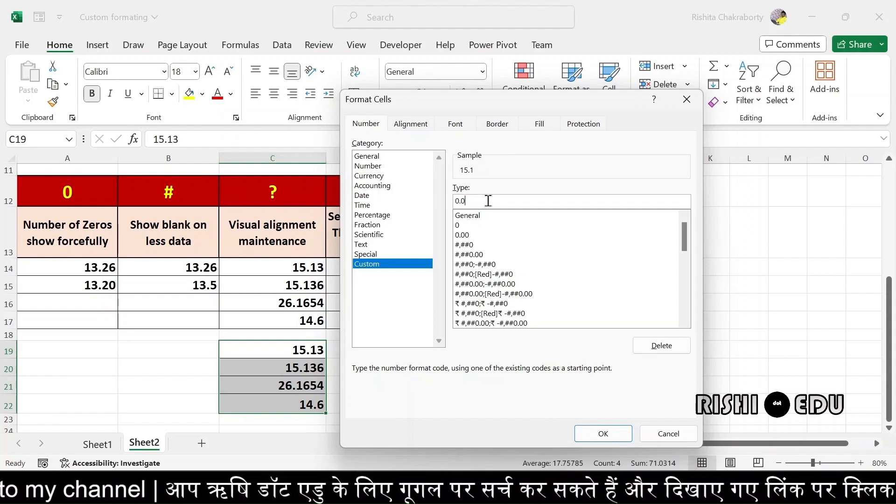
text(?)
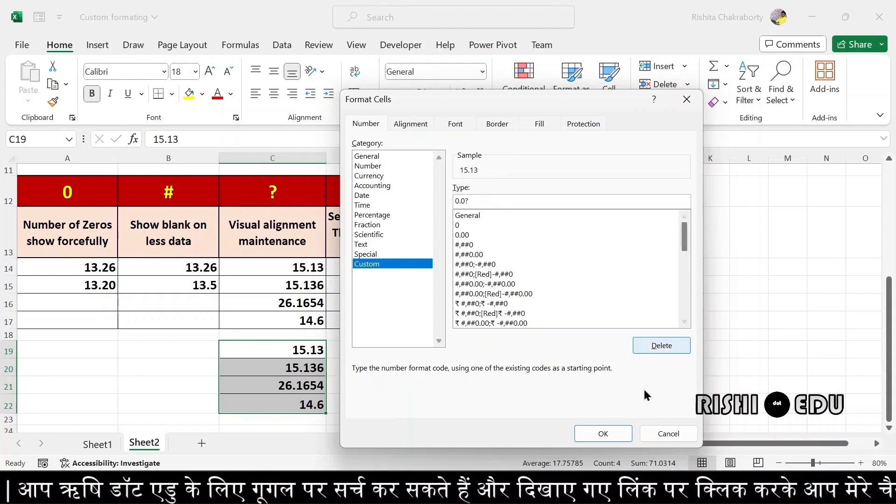
click(603, 430)
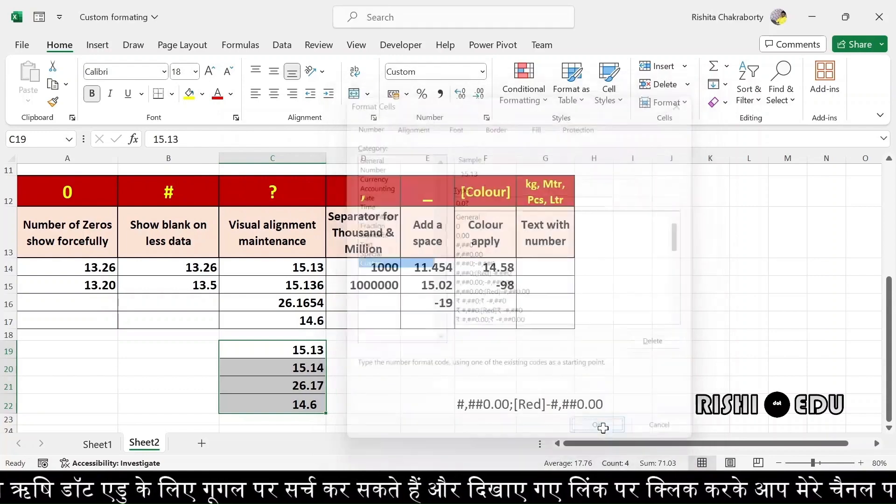
click(408, 383)
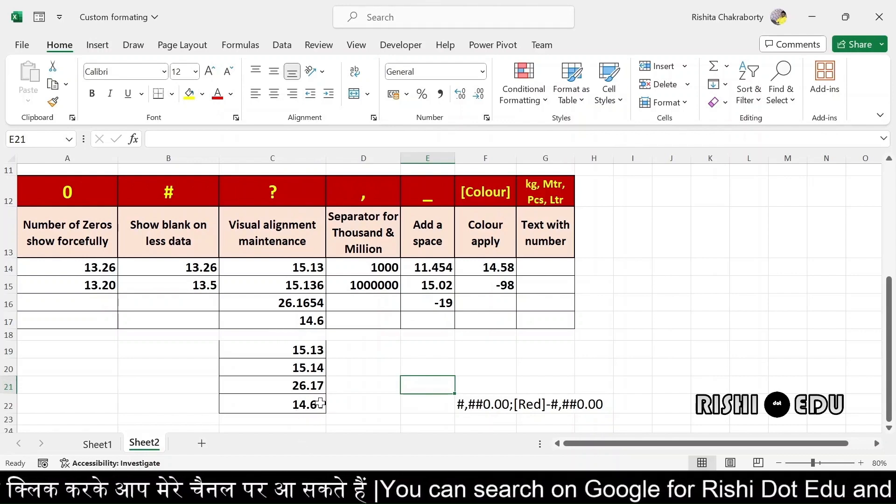
click(359, 268)
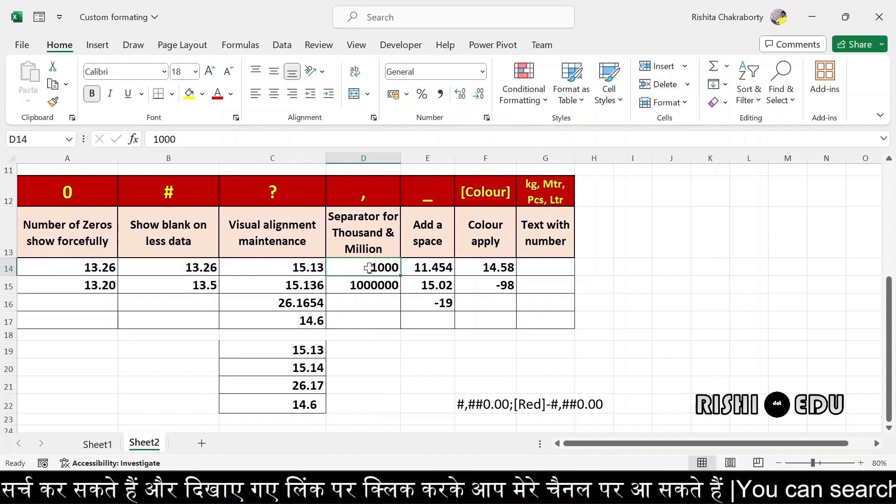
Apply the custom format 0,"K" to D14 so 1000 displays as 1K
key(ctrl+1)
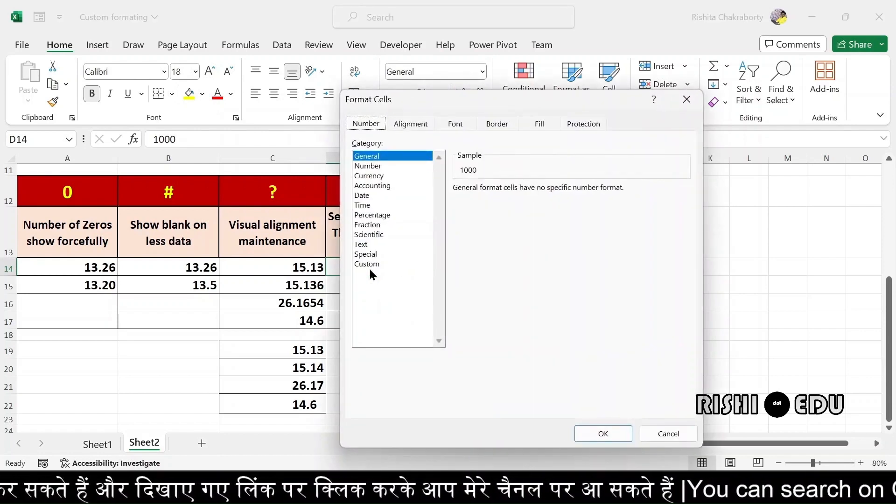
drag(517, 96, 621, 98)
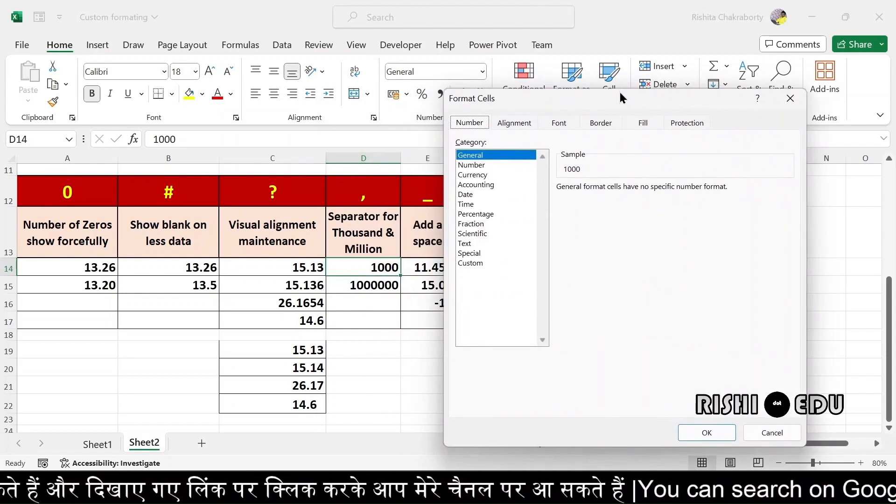
click(472, 263)
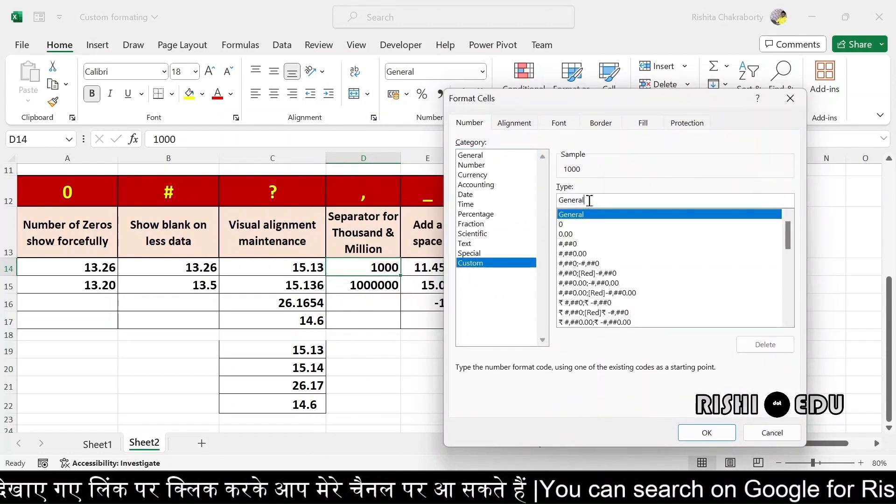
key(BackSpace)
key(BackSpace)
key(BackSpace)
key(BackSpace)
key(BackSpace)
key(BackSpace)
key(BackSpace)
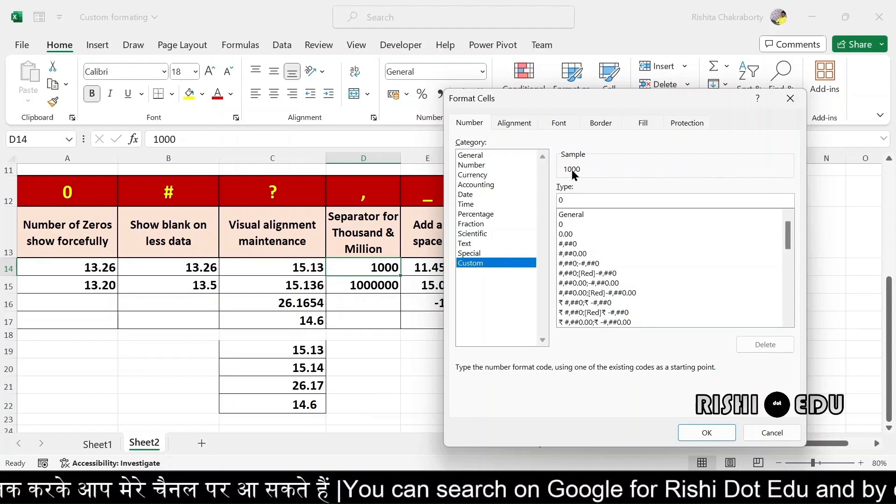
text(,)
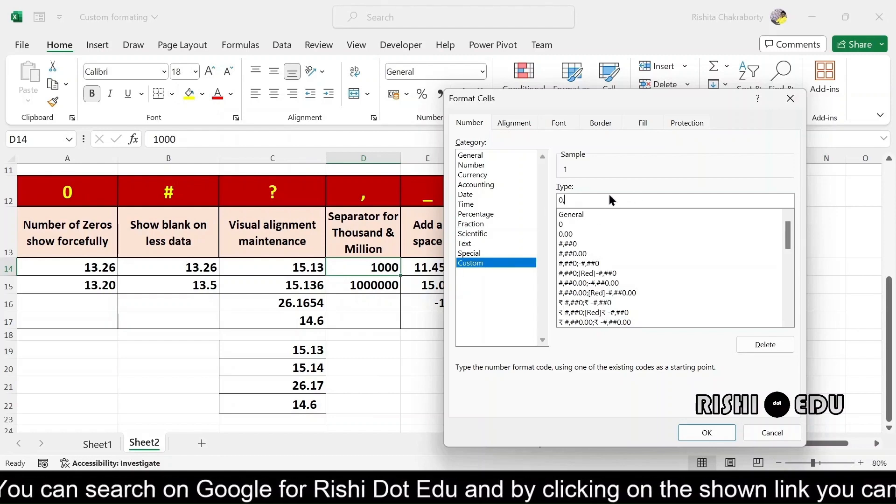
text(")
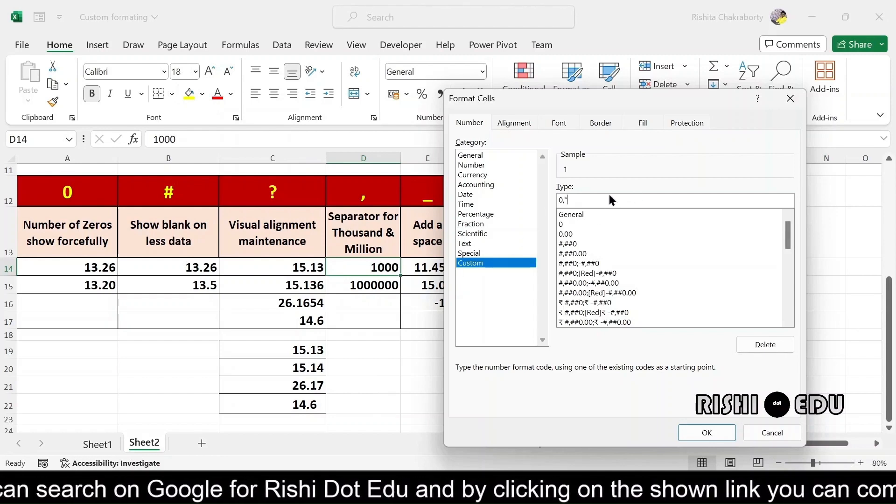
key(Caps_Lock)
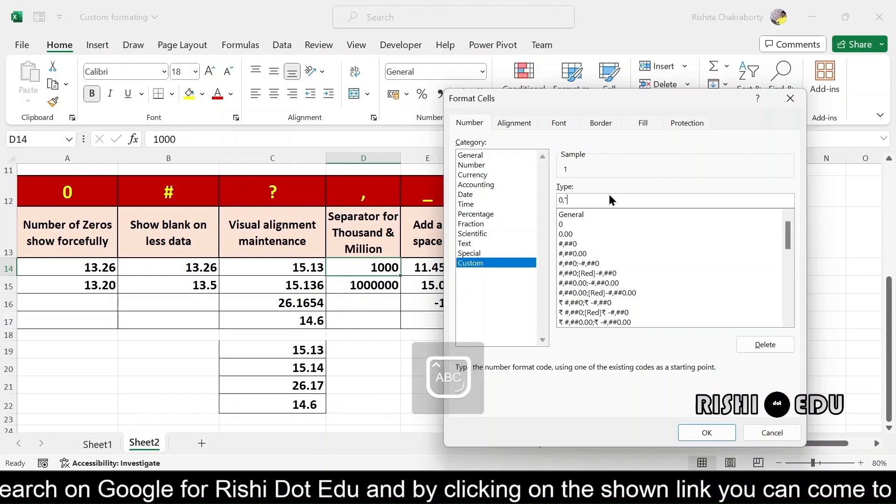
text(K")
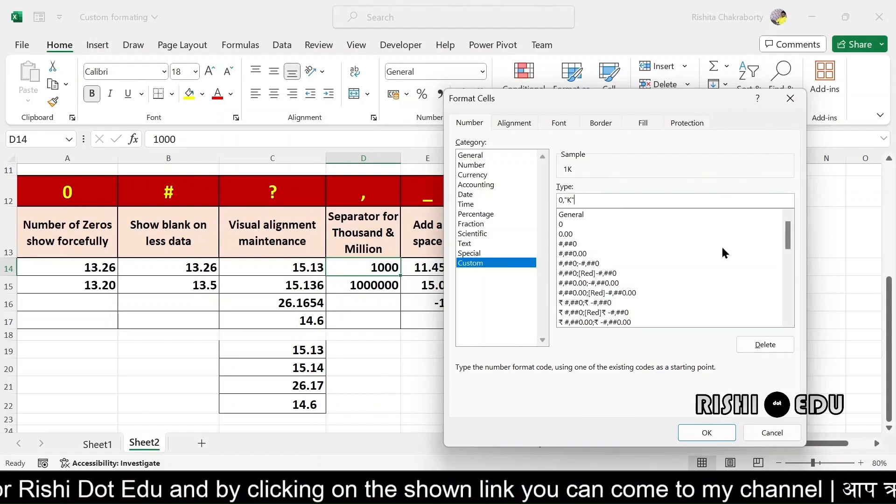
click(711, 433)
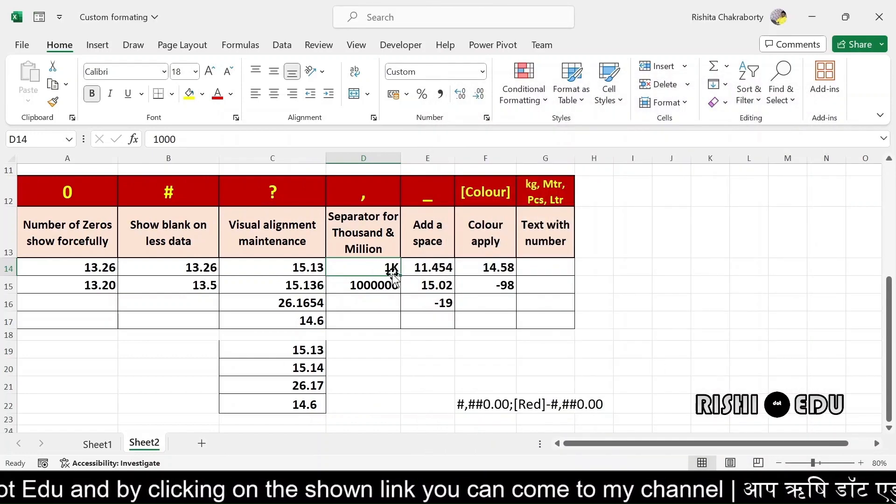
Enter 2000 in D14, then replace it with 200, which displays as 0K
key(BackSpace)
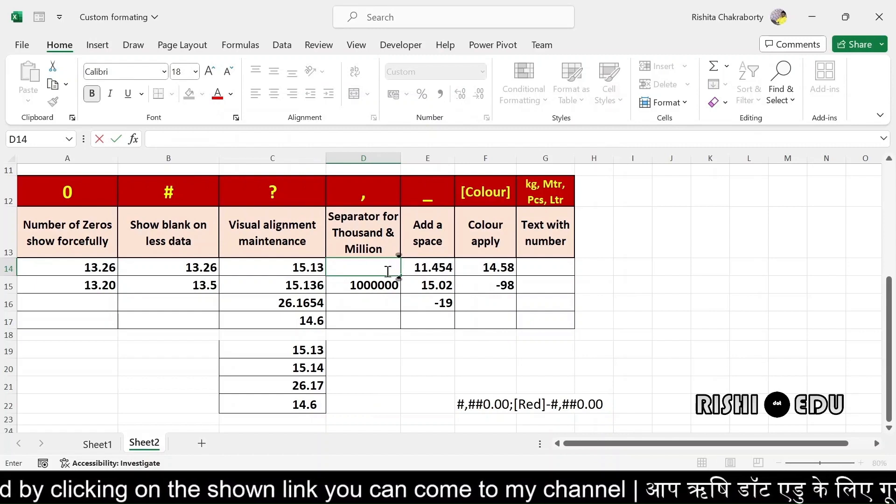
text(2)
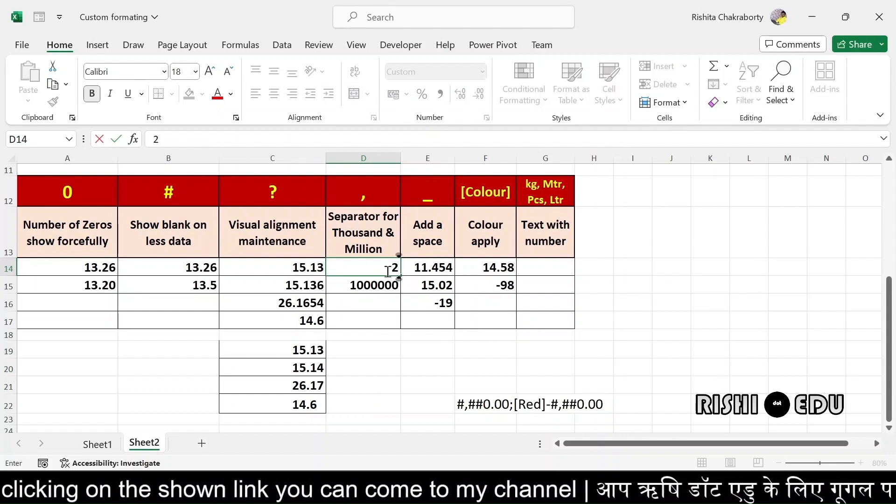
text(000)
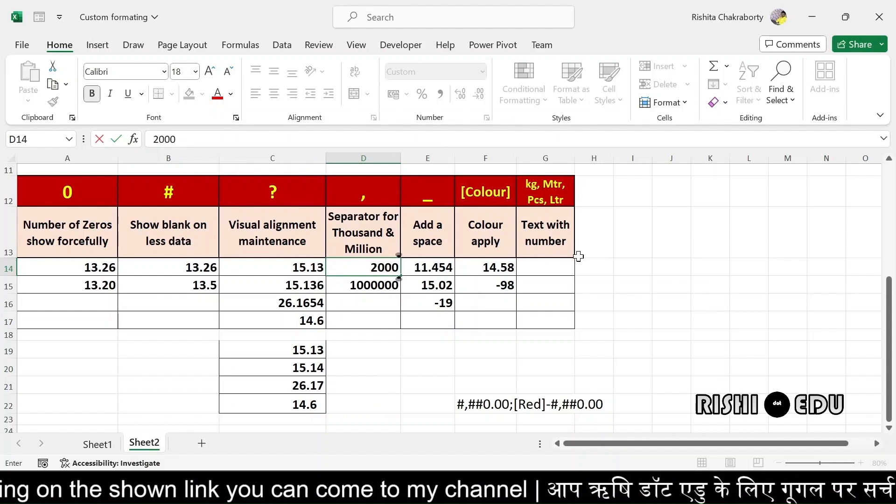
key(Return)
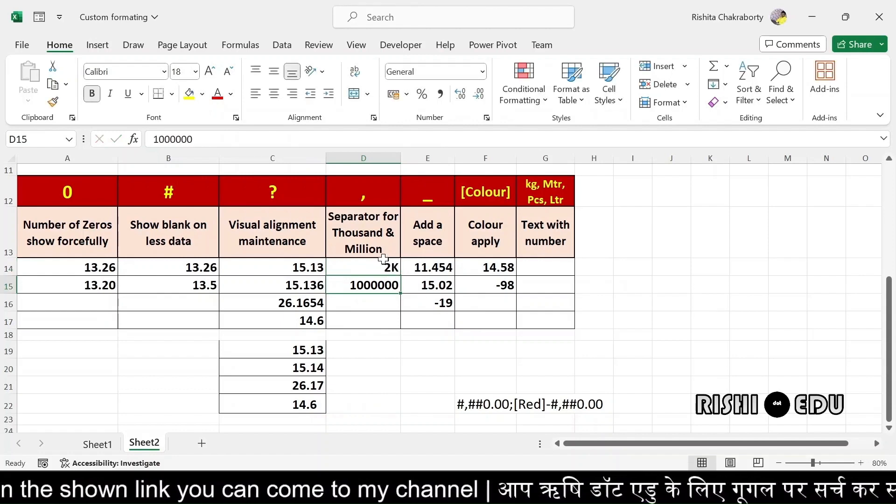
click(381, 262)
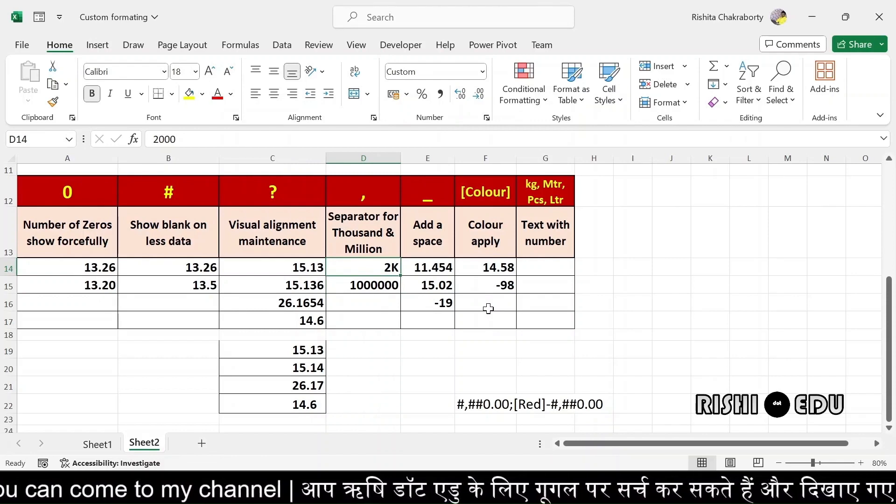
key(BackSpace)
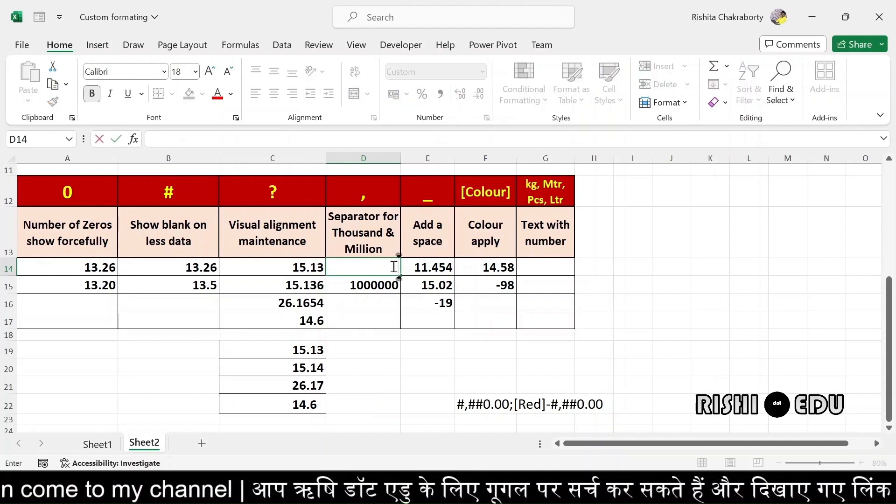
text(200)
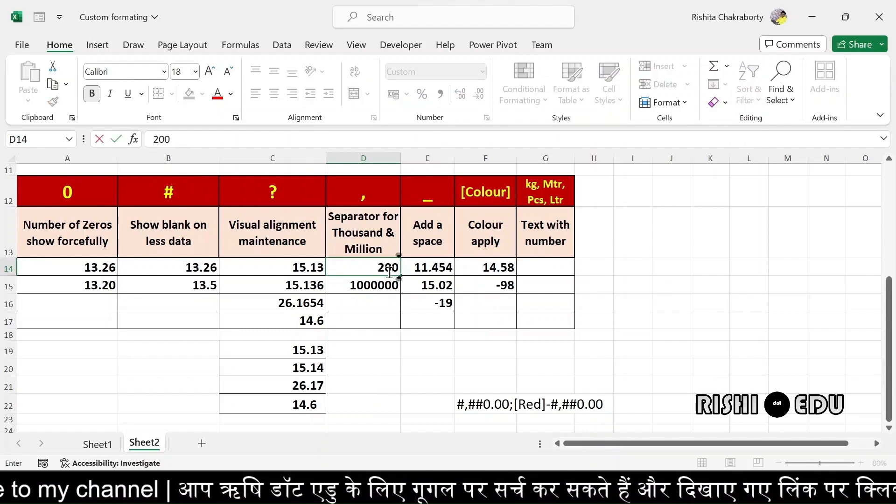
key(Return)
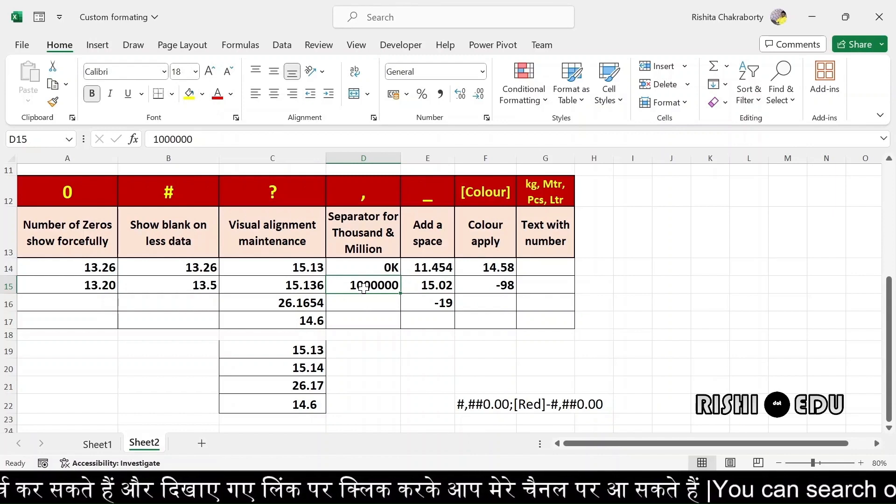
Apply the custom format 0,,"M" to D15 so 1000000 displays as 1M
key(ctrl+1)
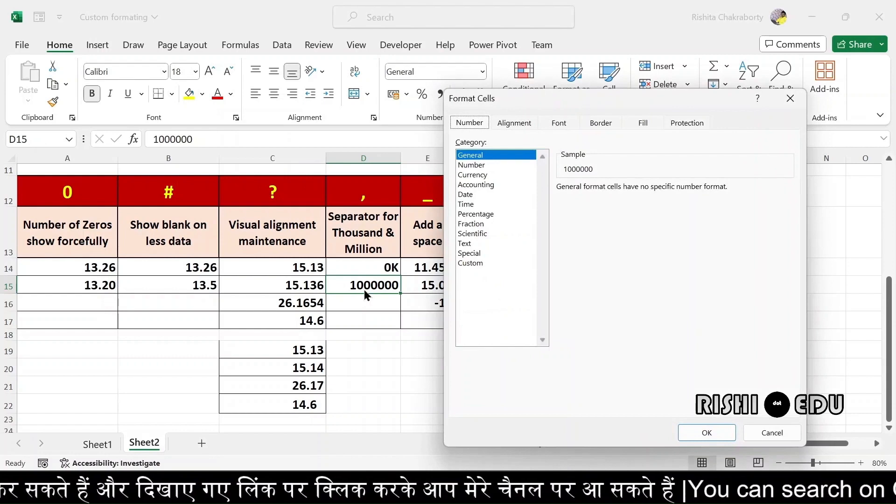
click(464, 264)
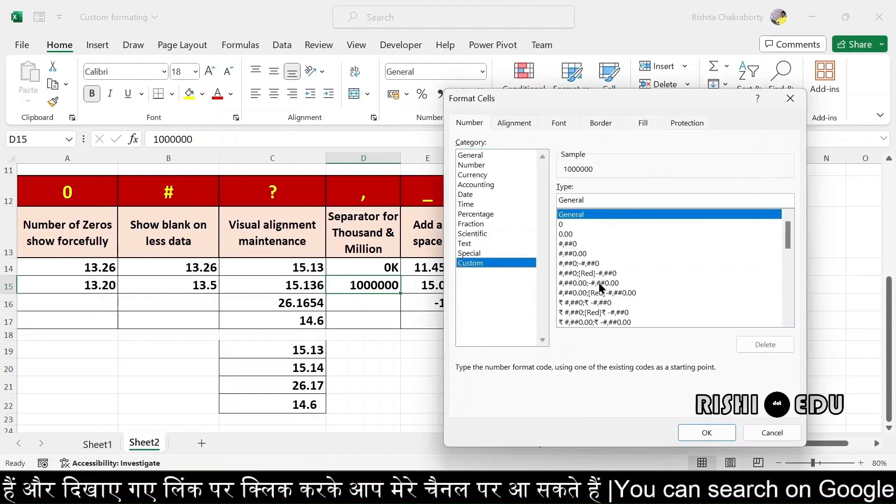
click(590, 198)
key(BackSpace)
key(BackSpace)
key(BackSpace)
key(BackSpace)
key(BackSpace)
key(BackSpace)
key(BackSpace)
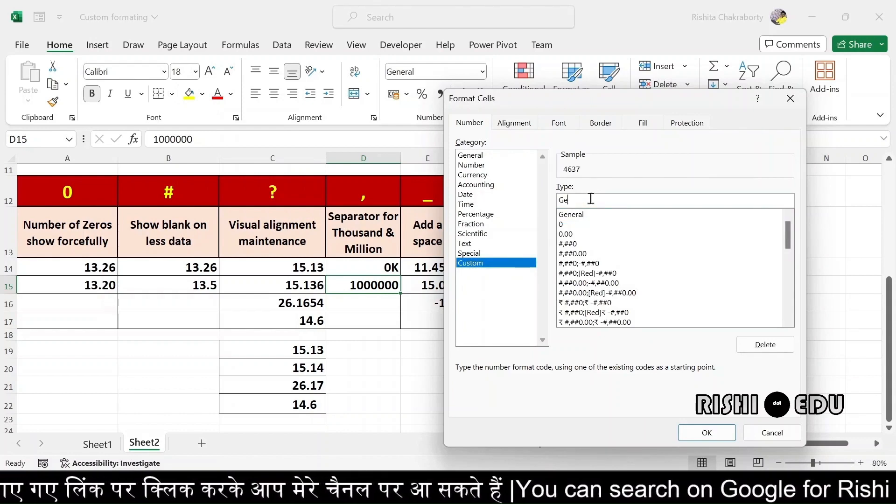
text(0)
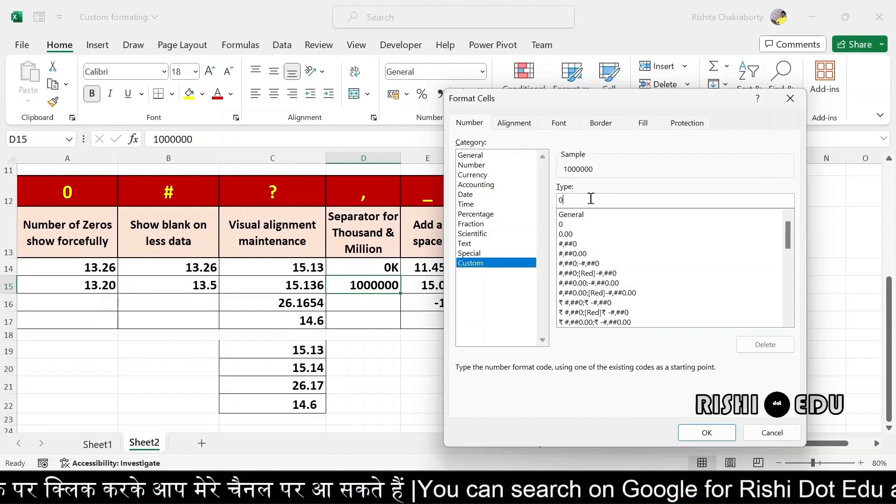
text(,)
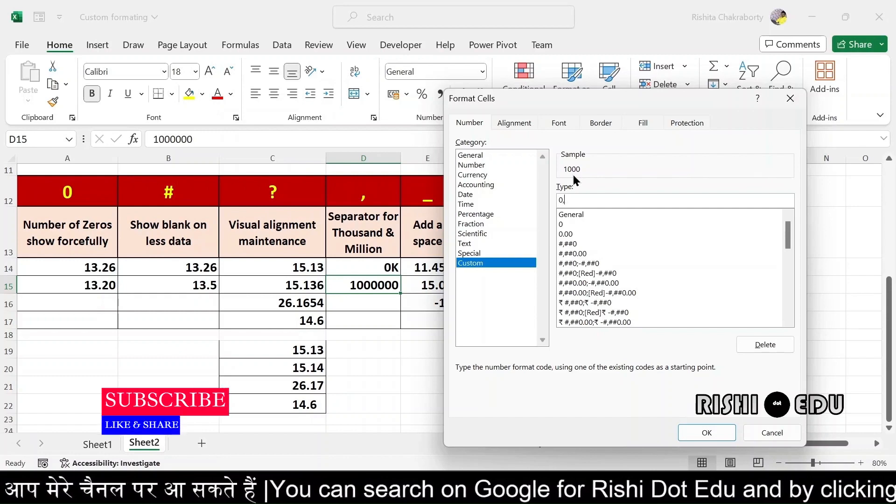
text(,)
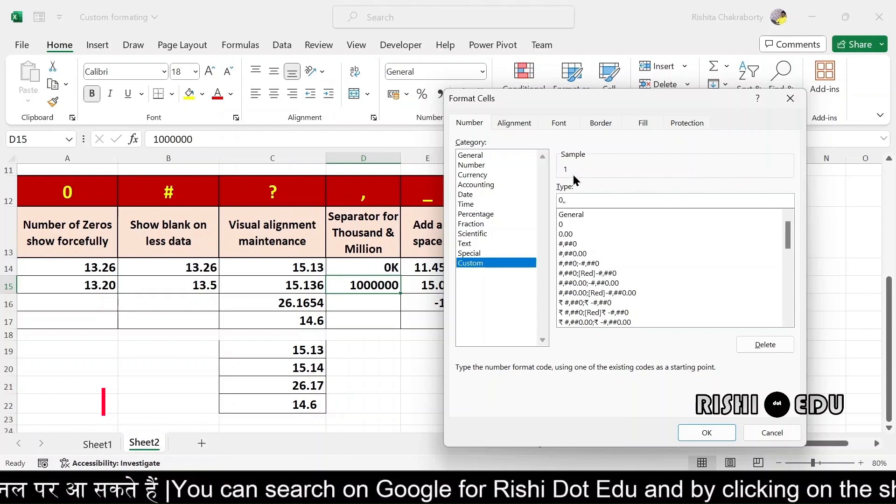
text(")
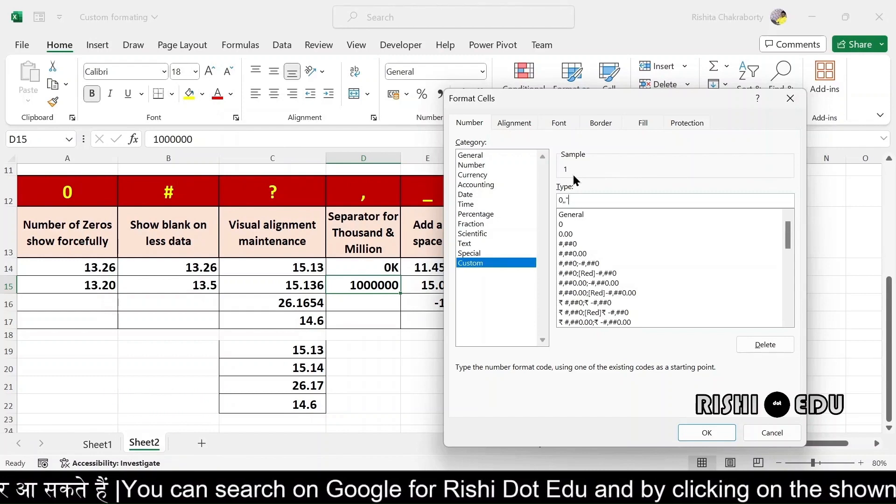
text(M")
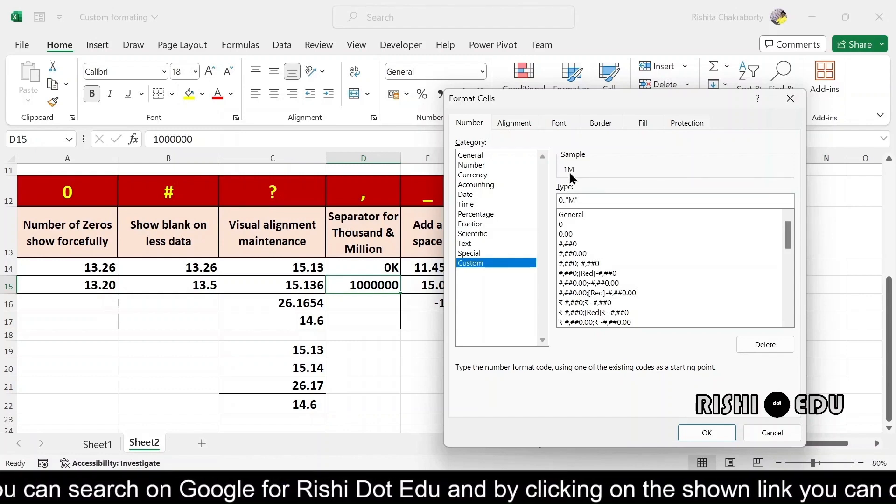
click(701, 434)
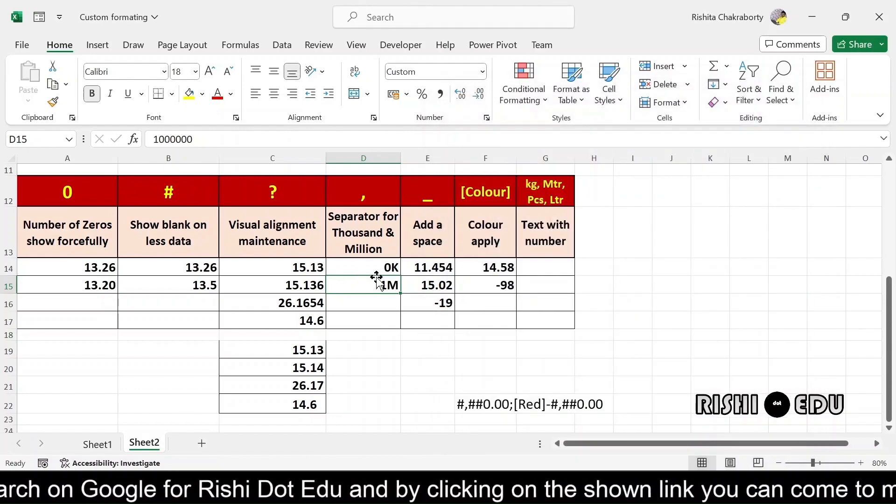
Replace D15's value with 2000000 so the millions format displays it as 2M
key(BackSpace)
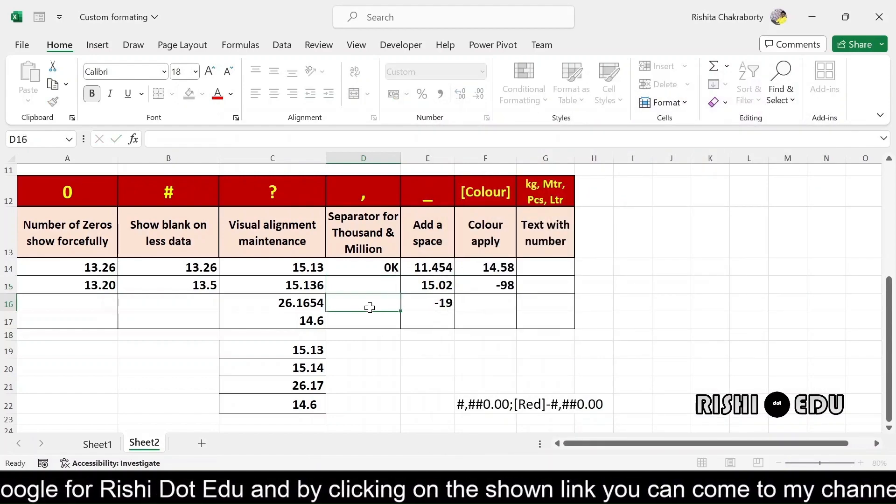
key(Return)
click(378, 284)
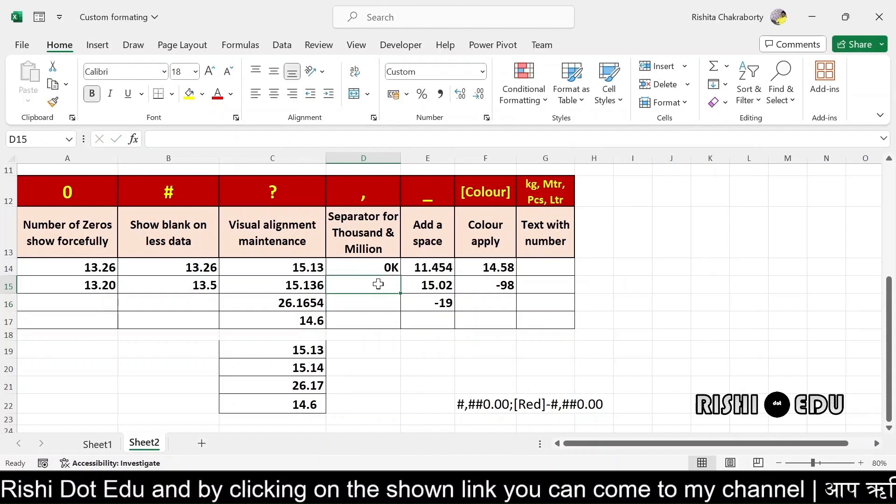
text(20)
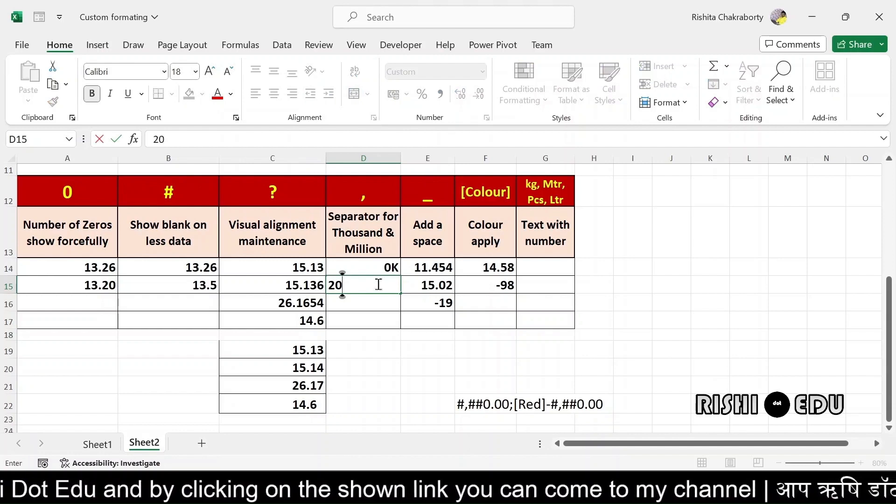
text(000000)
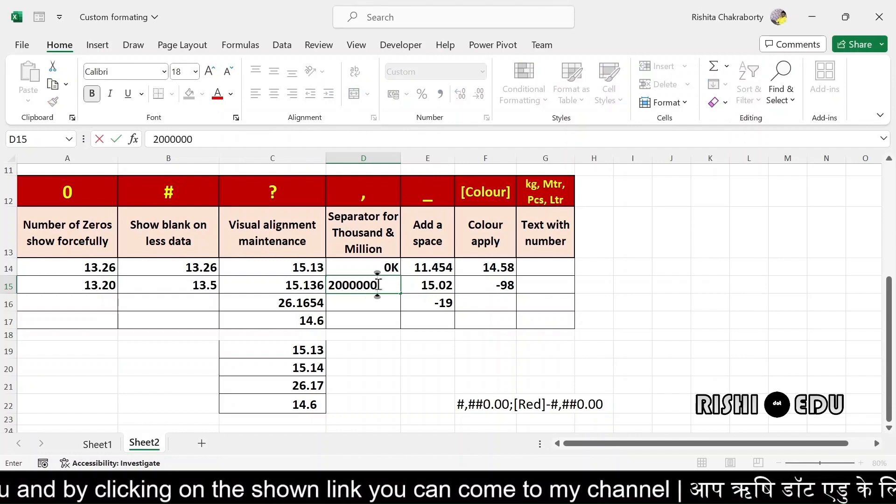
key(Return)
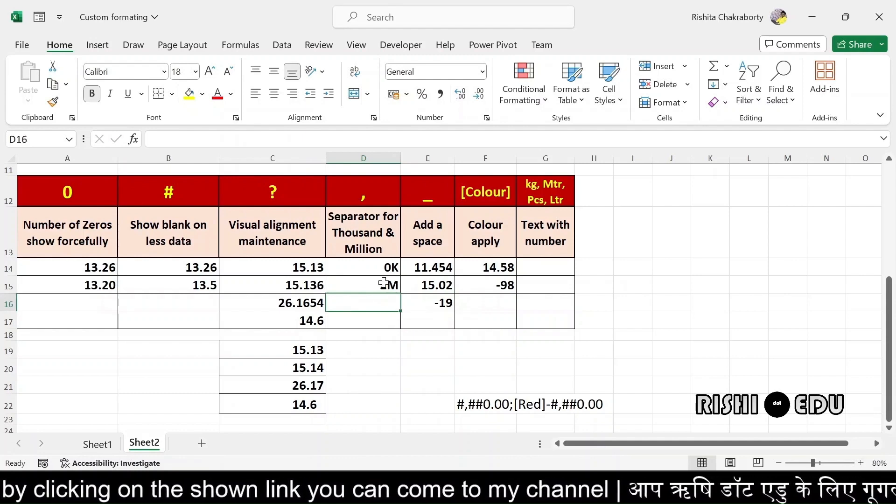
click(373, 287)
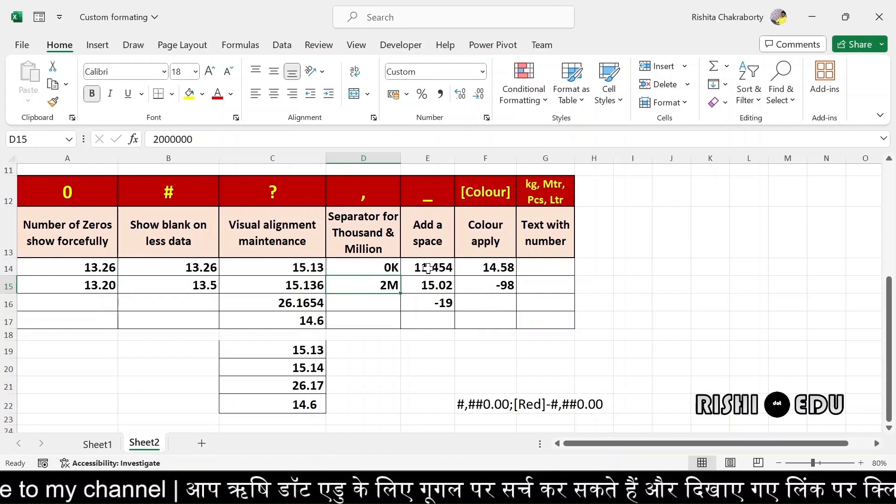
Select E14:E16 holding 11.454, 15.02 and -19 under 'Add a space'
click(427, 269)
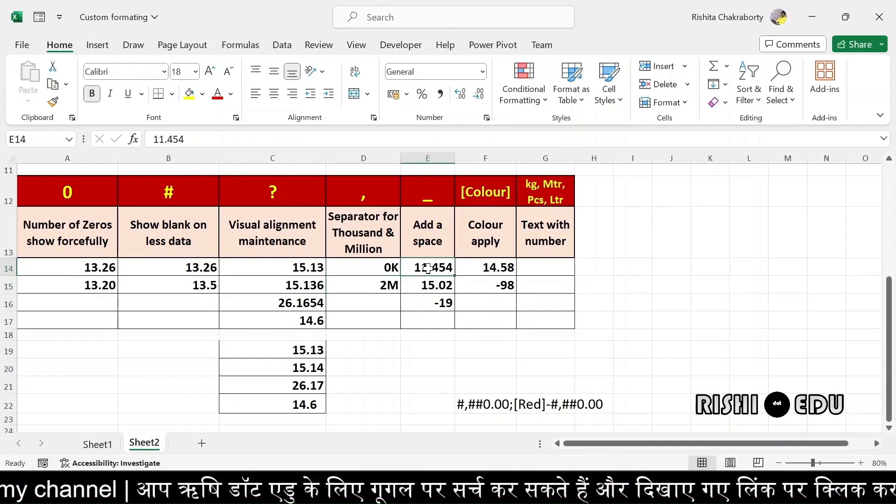
drag(428, 269, 440, 305)
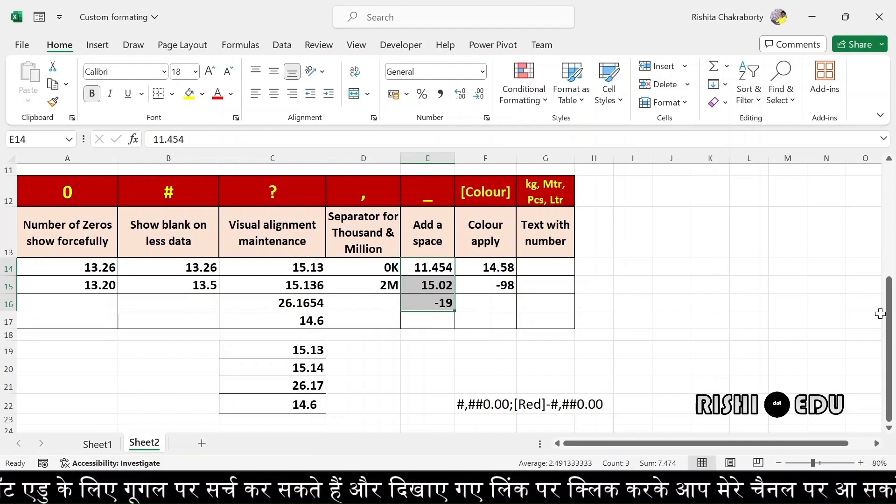
drag(889, 327, 877, 220)
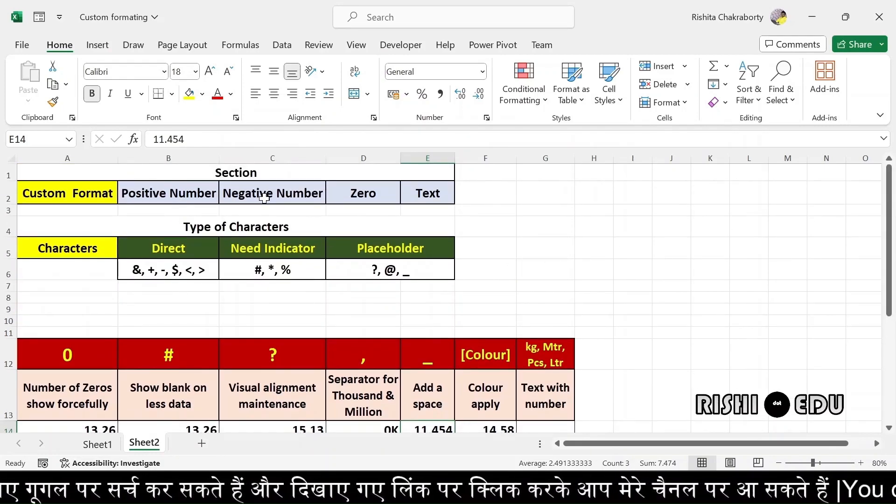
drag(889, 194, 895, 305)
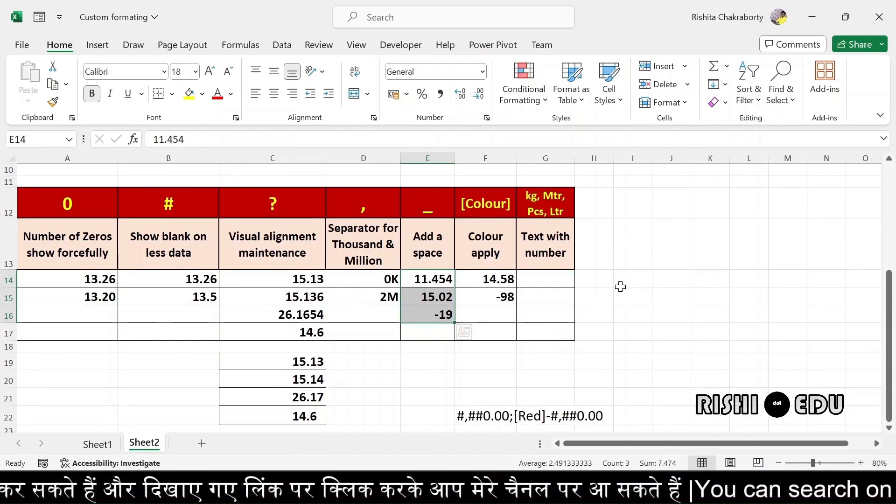
Open Format Cells for E14:E16 on the Custom category and clear the General code
key(ctrl+1)
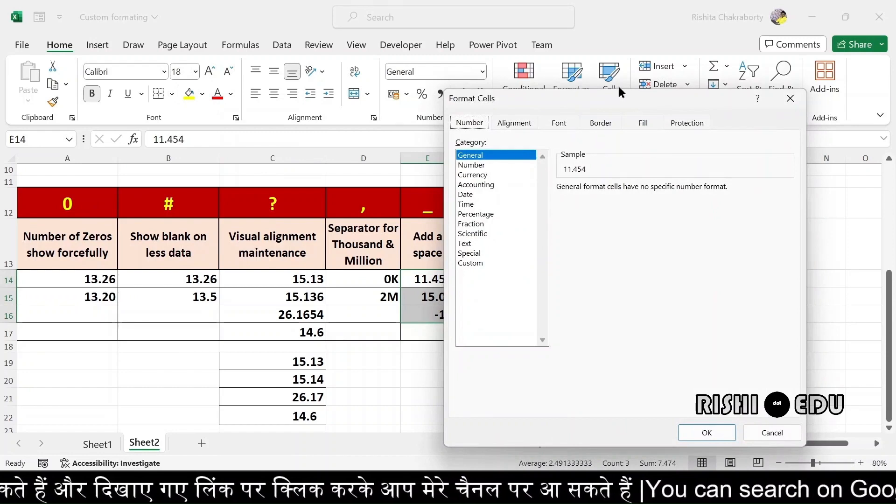
drag(622, 94, 662, 87)
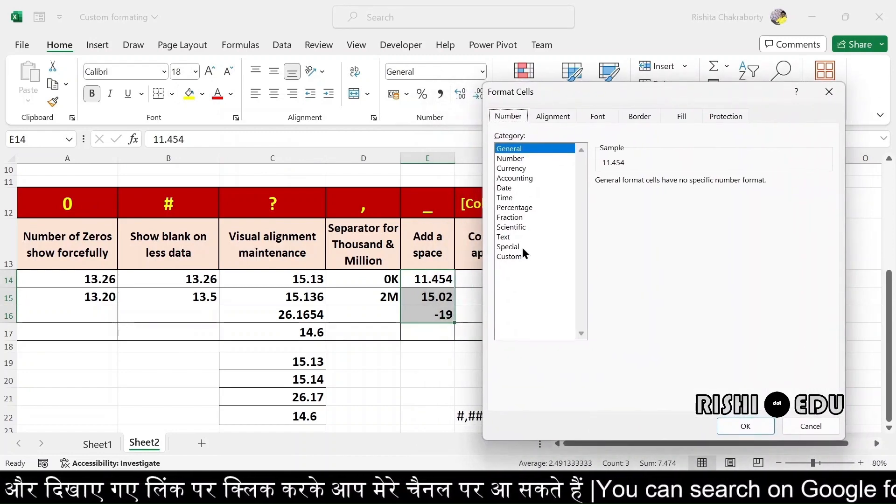
click(510, 257)
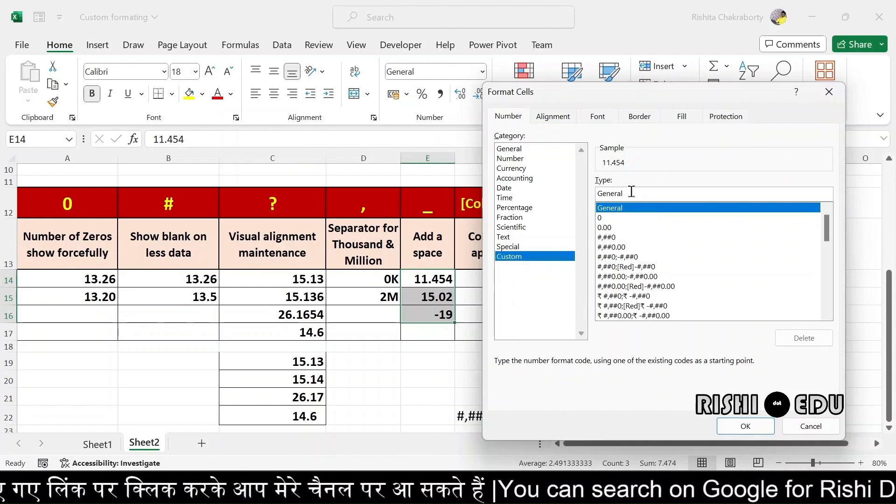
key(BackSpace)
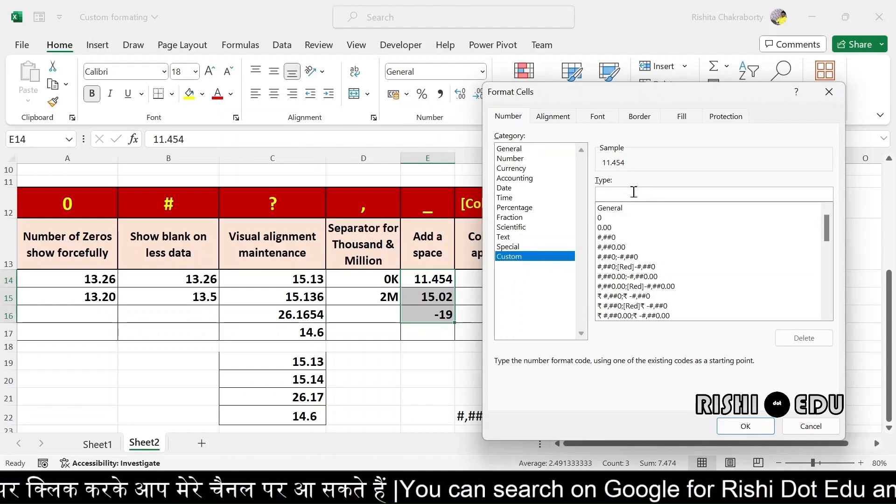
Apply the custom code 0.00_);(0) so the values show 11.45, 15.02 and (19)
text(0)
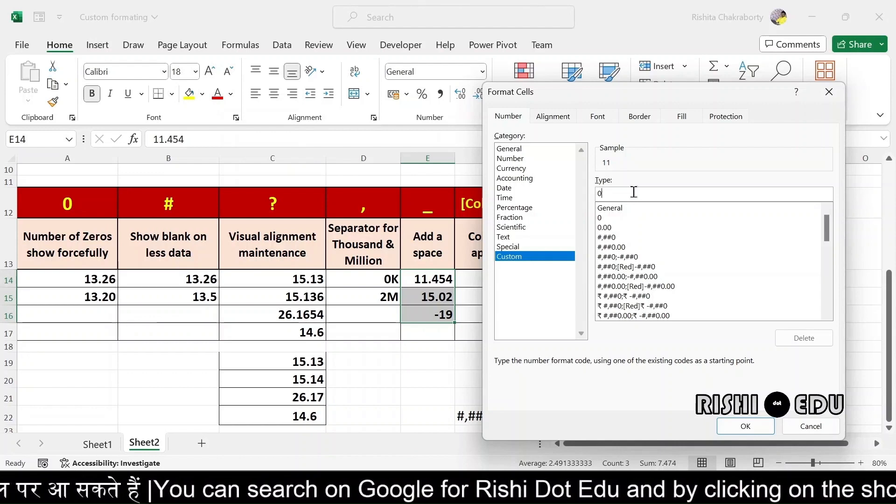
text(.)
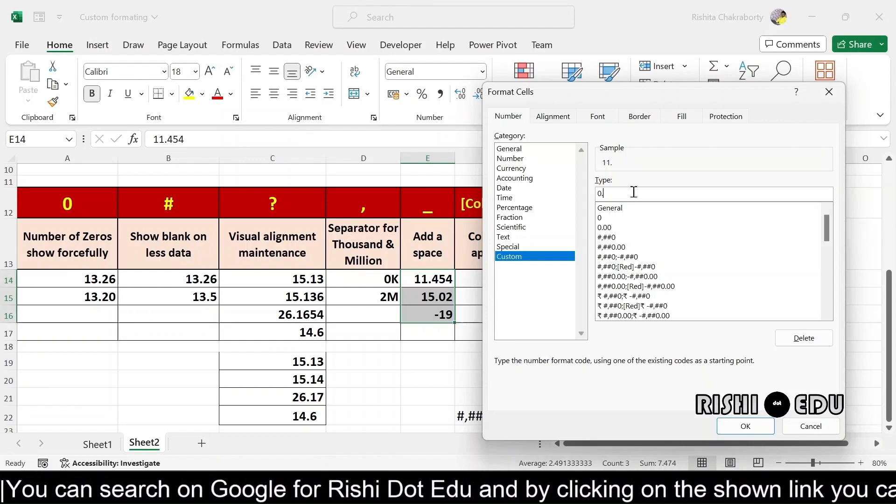
text(00)
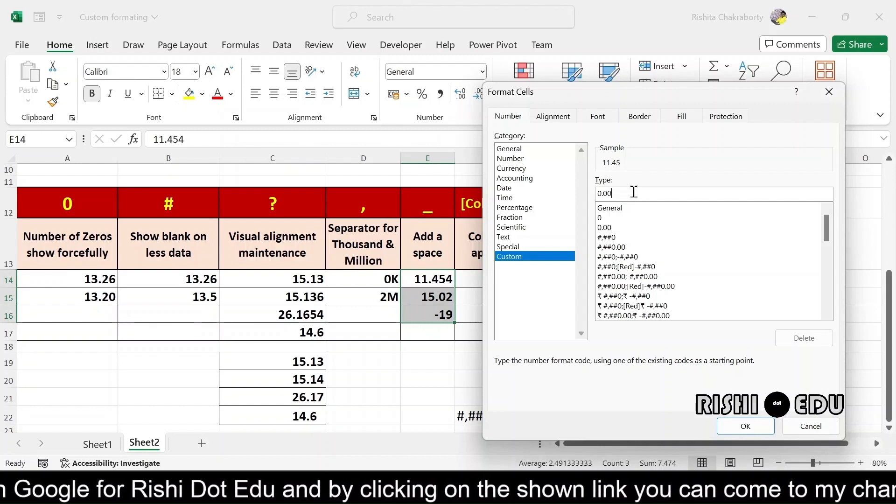
text(_)
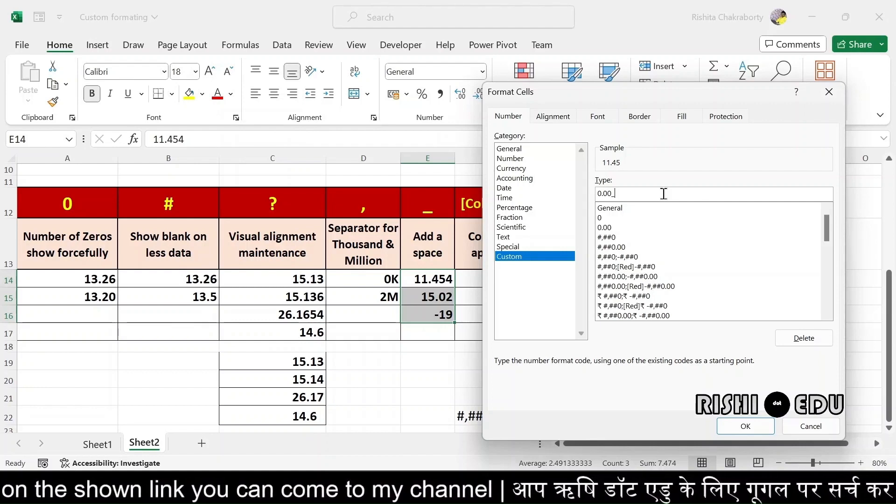
text())
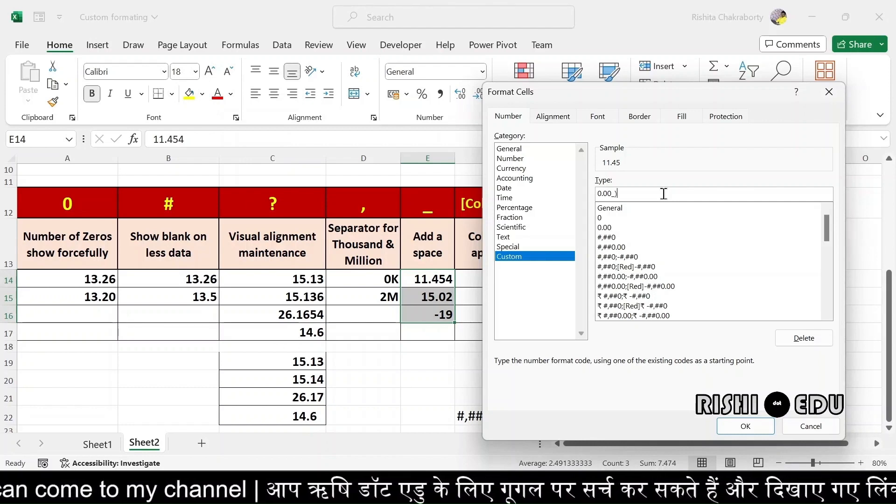
text(;)
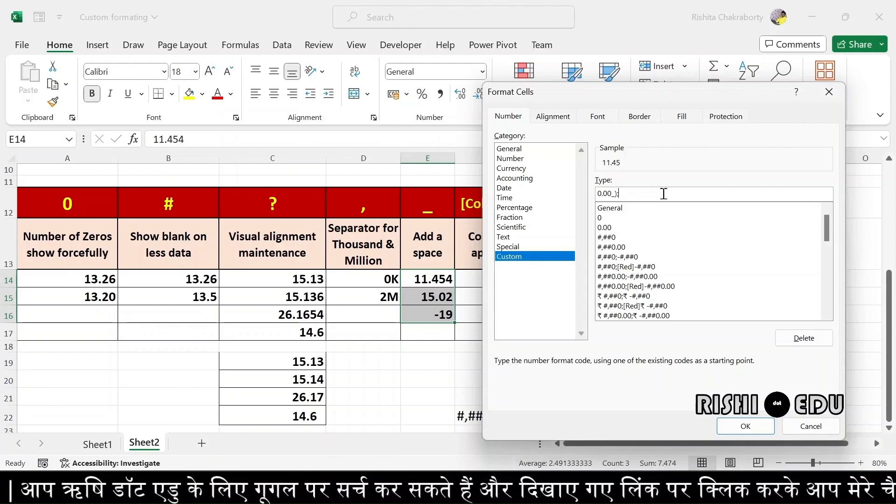
text(0)
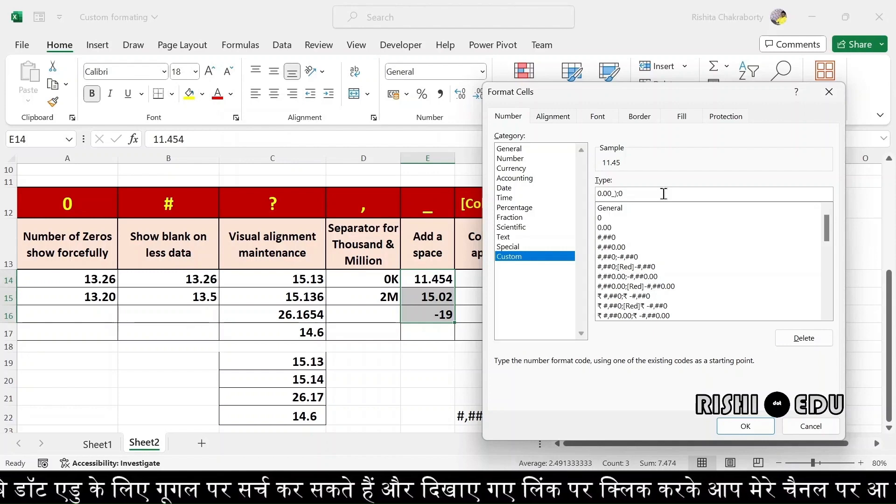
key(BackSpace)
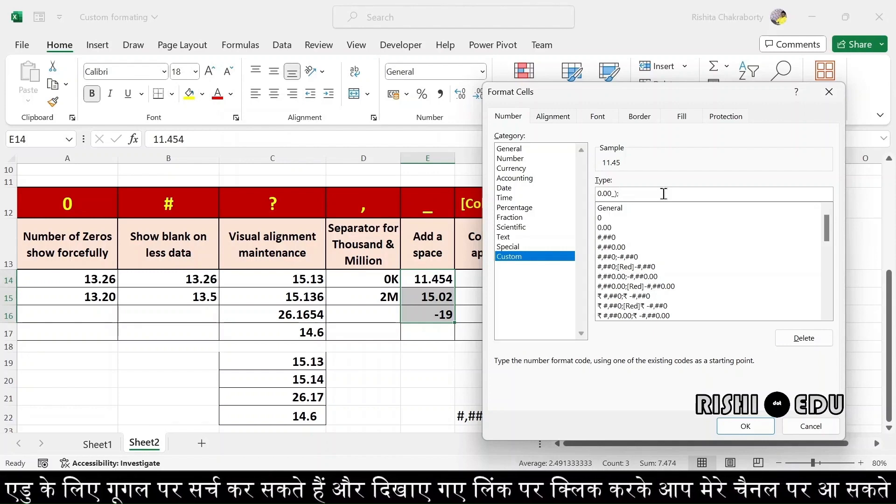
text(()
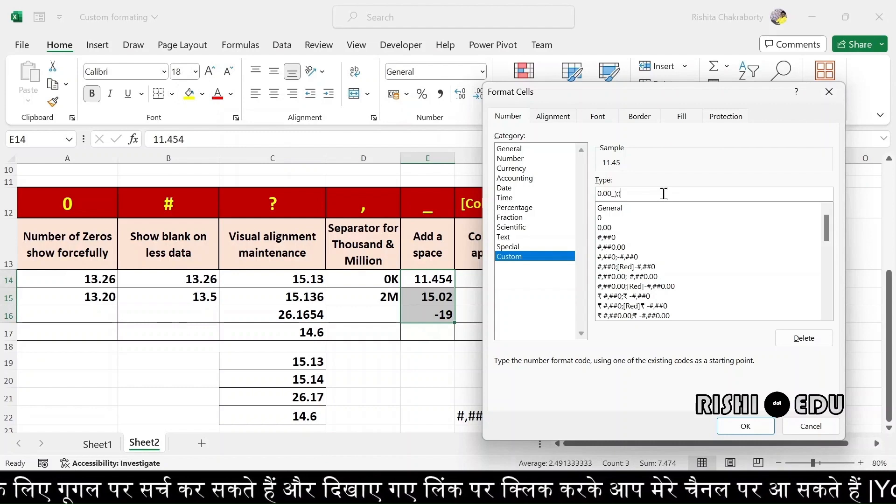
text(0)
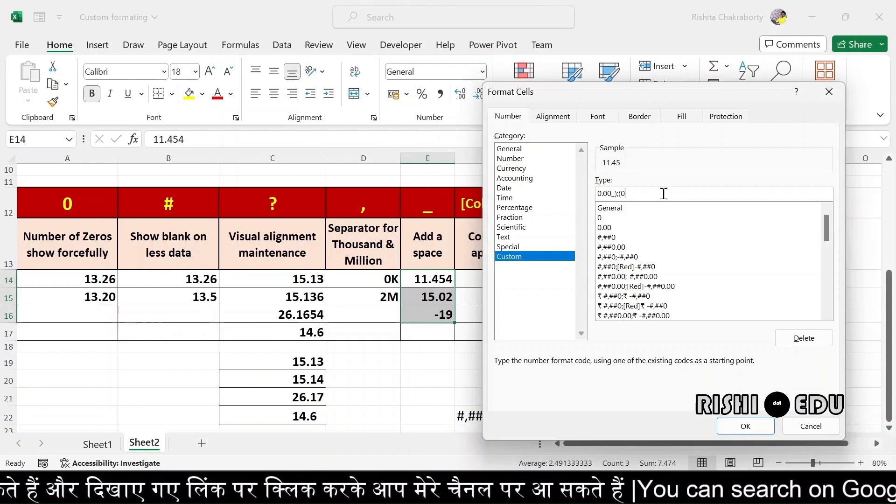
text())
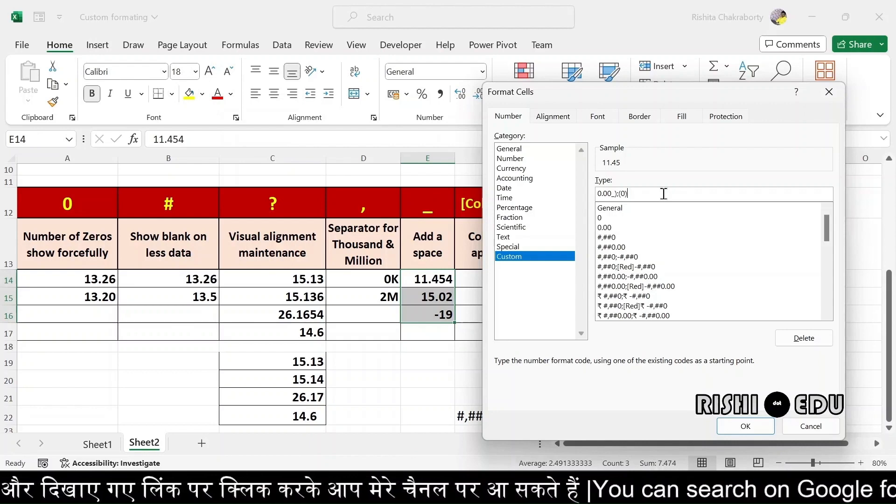
click(745, 427)
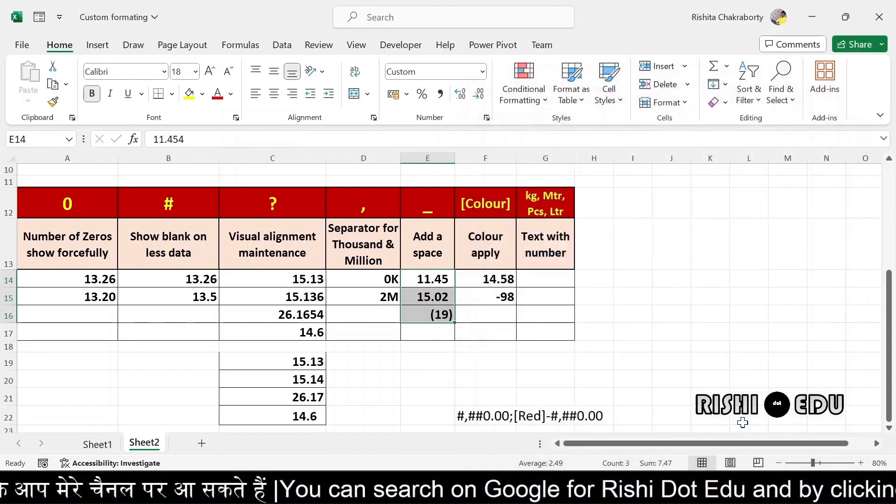
click(435, 369)
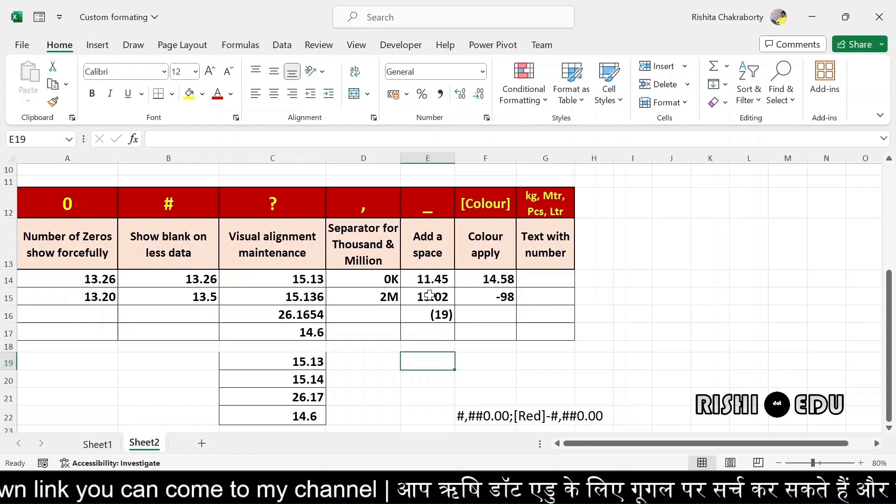
click(491, 280)
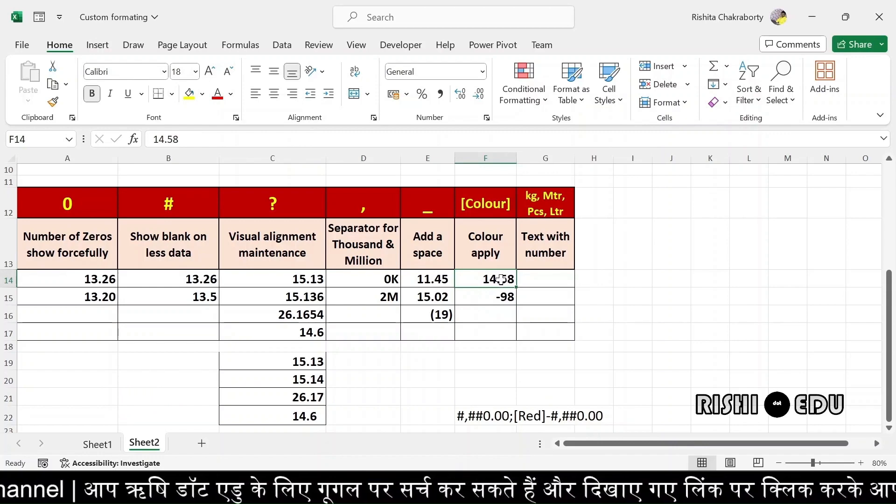
Open Custom number format for F14:F15 (14.58, -98) and clear the General code
drag(502, 287, 504, 297)
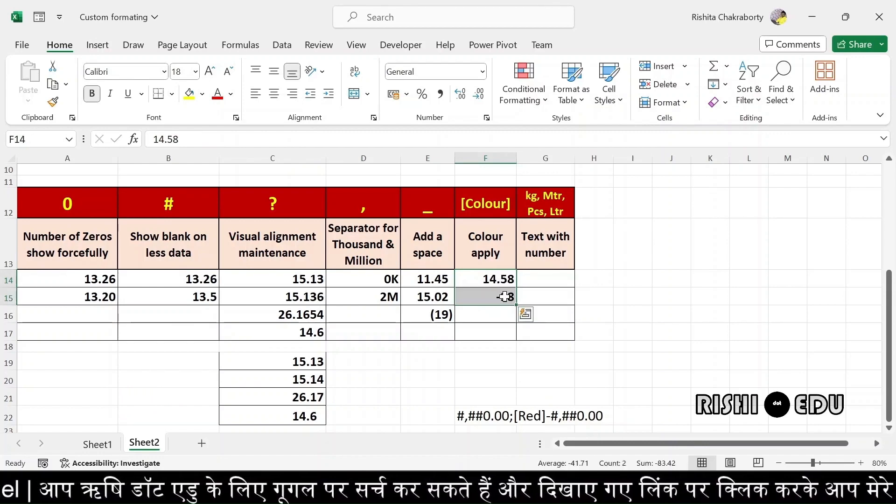
key(ctrl+1)
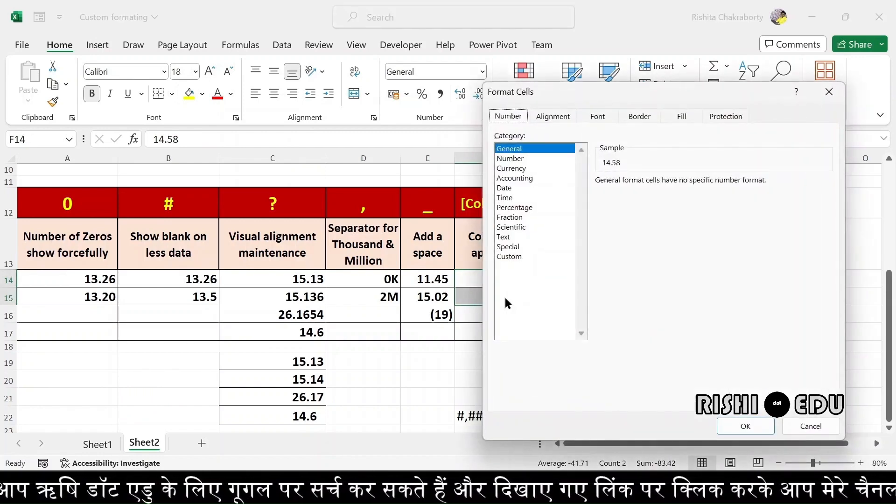
drag(671, 97, 230, 56)
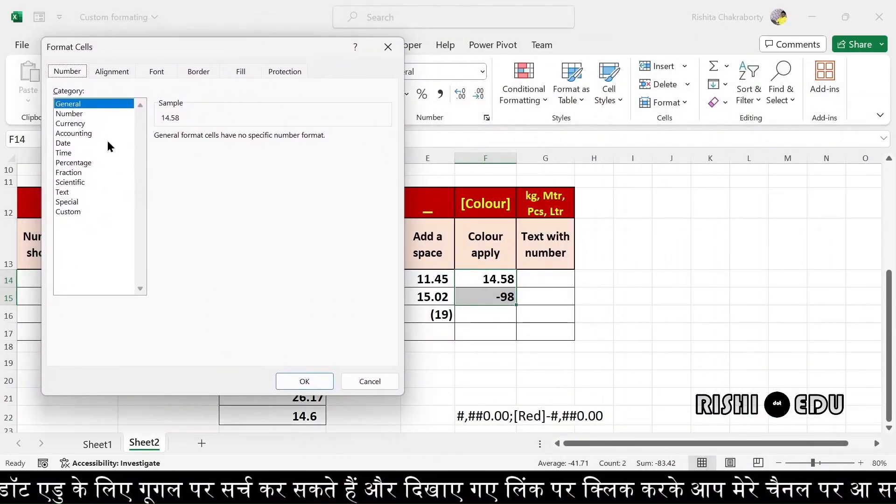
click(64, 213)
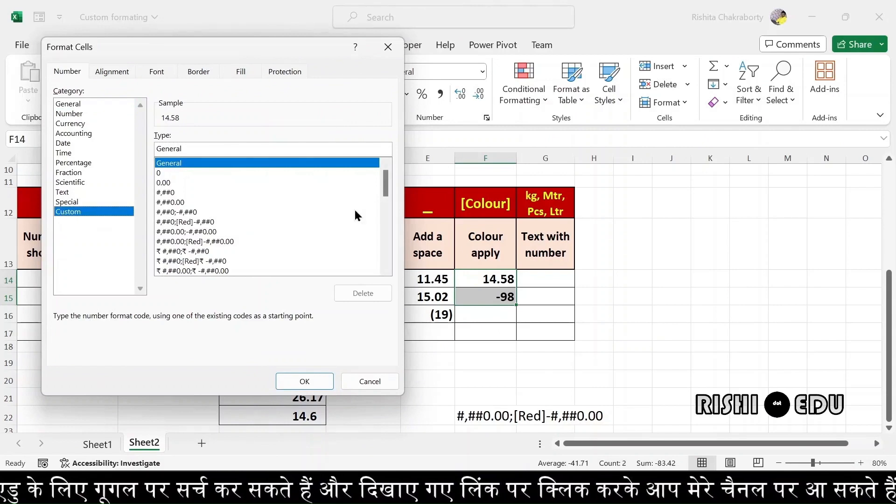
click(191, 148)
key(BackSpace)
key(BackSpace)
key(BackSpace)
key(BackSpace)
key(BackSpace)
key(BackSpace)
key(BackSpace)
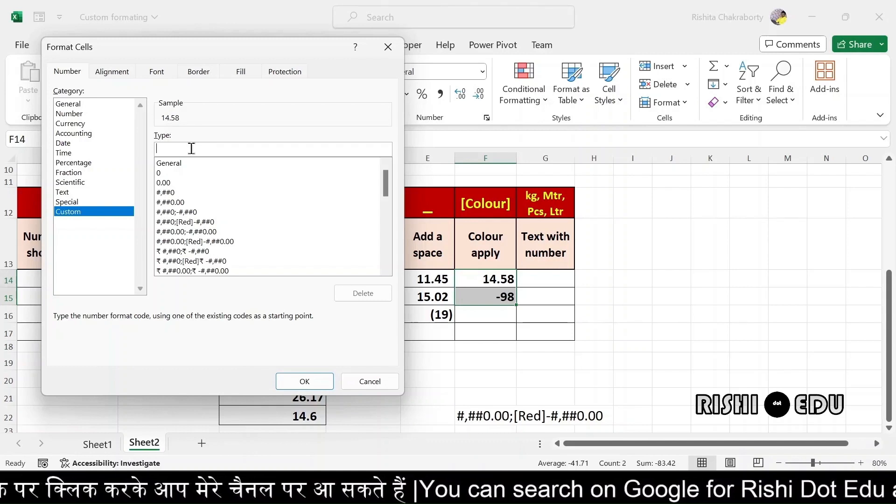
Apply the custom format 0.00;[Red](0) to F14:F15 so -98 shows as red (98)
text(0)
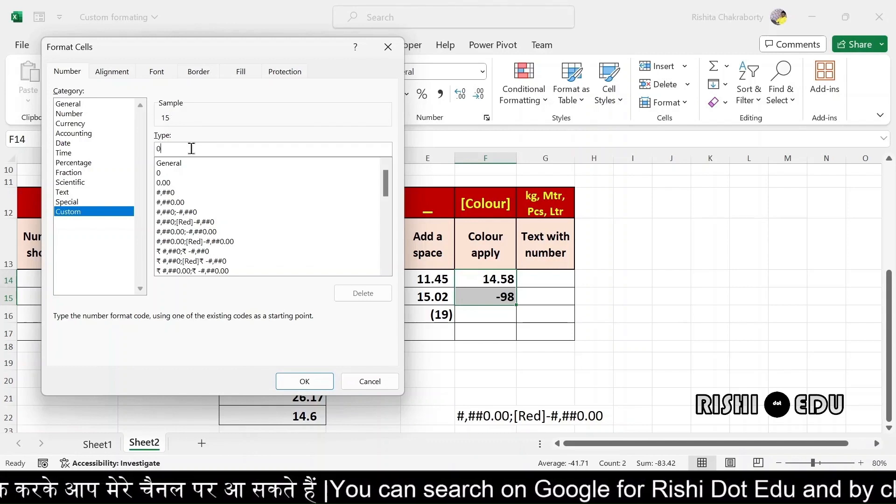
text(.)
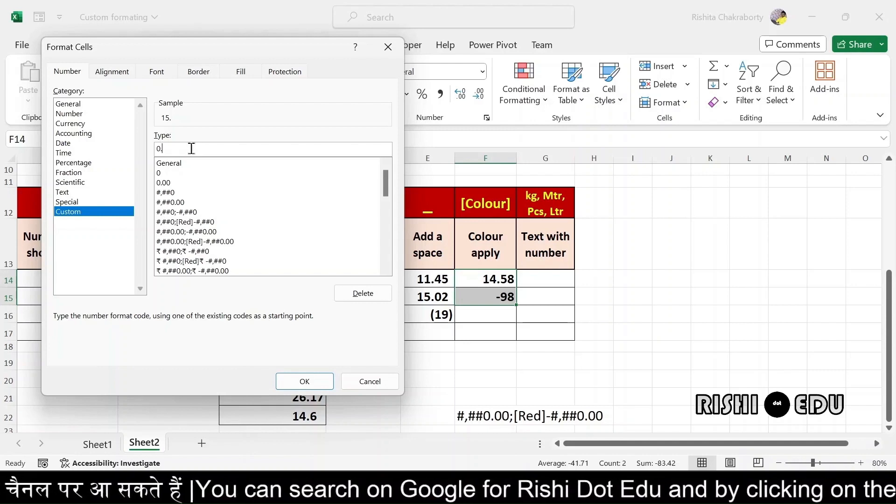
text(00)
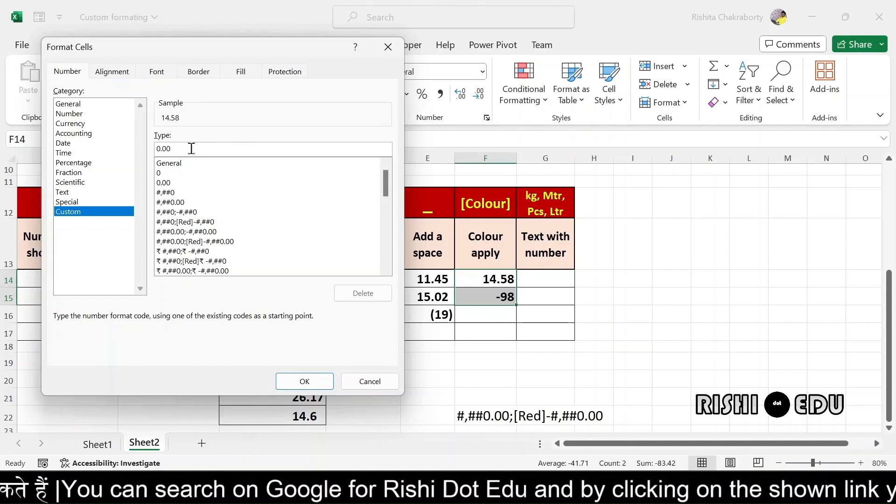
text(;)
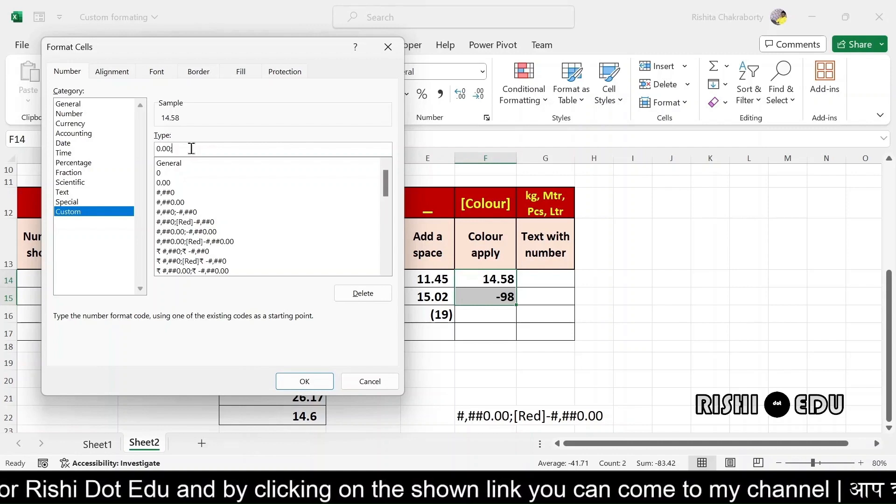
text([)
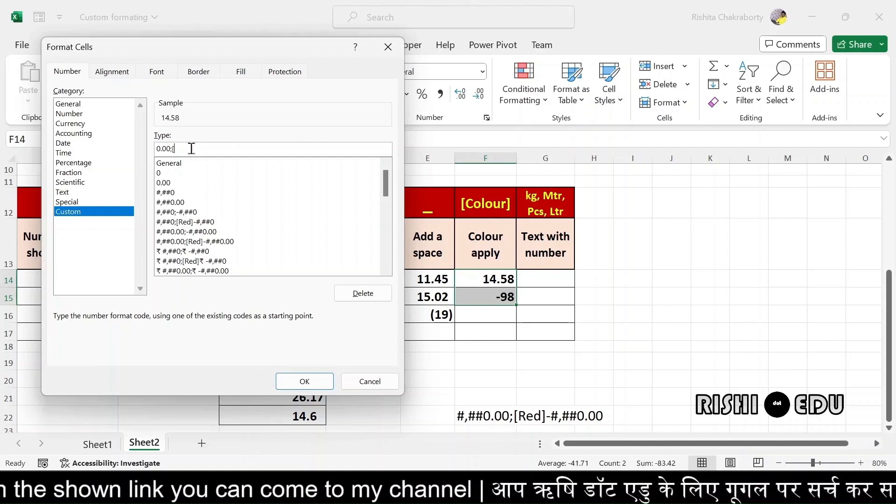
text(R)
key(Caps_Lock)
text(ed)
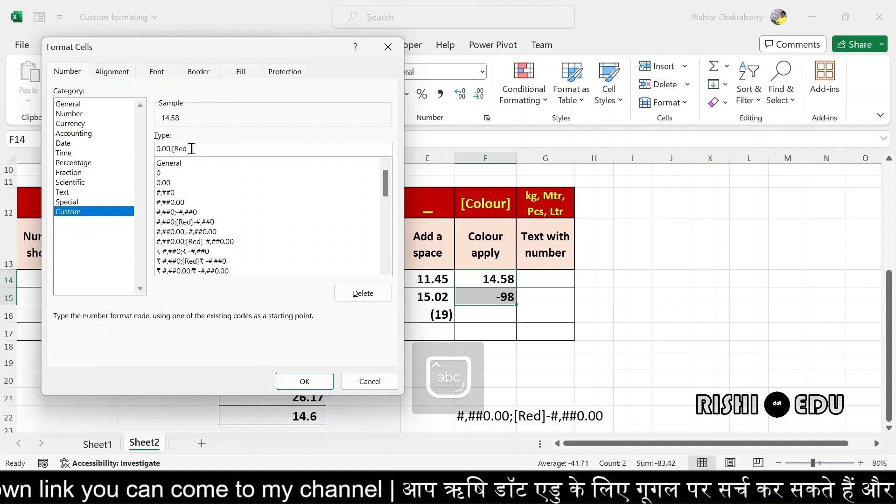
text(])
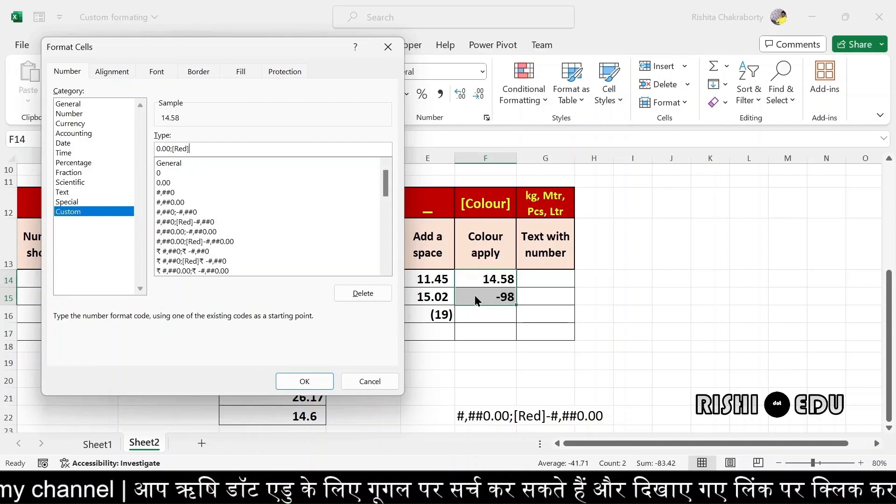
text(()
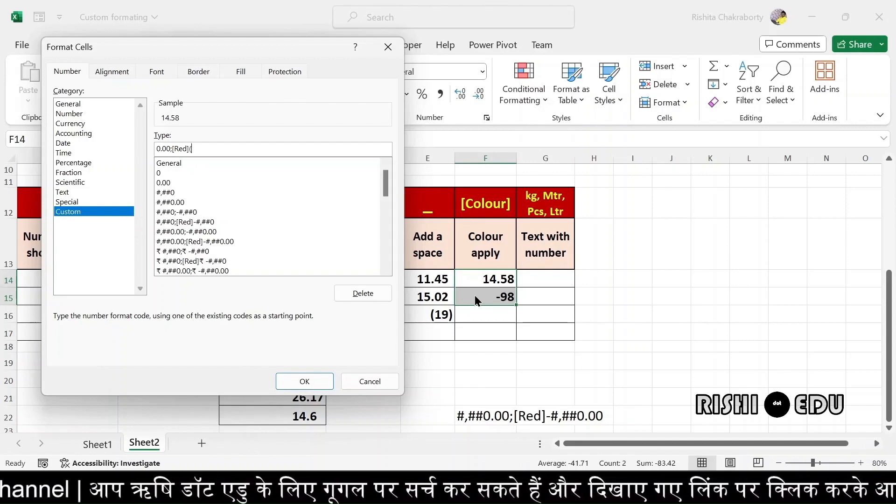
text(0)
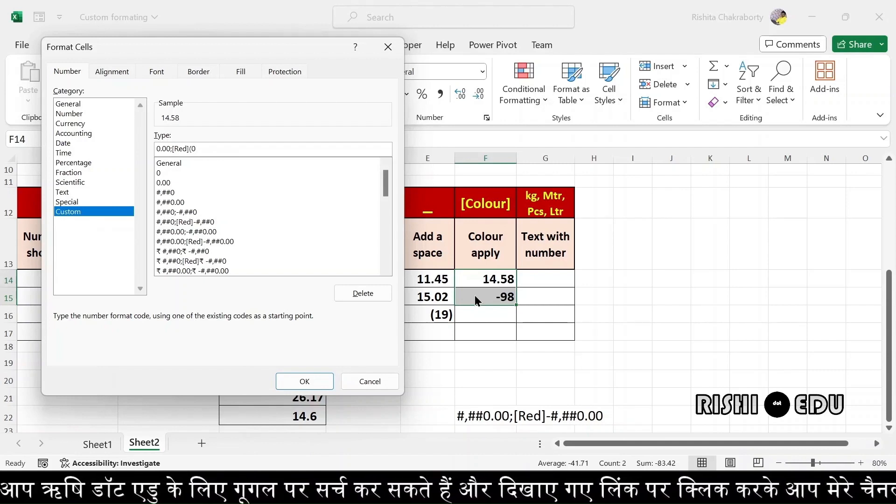
text())
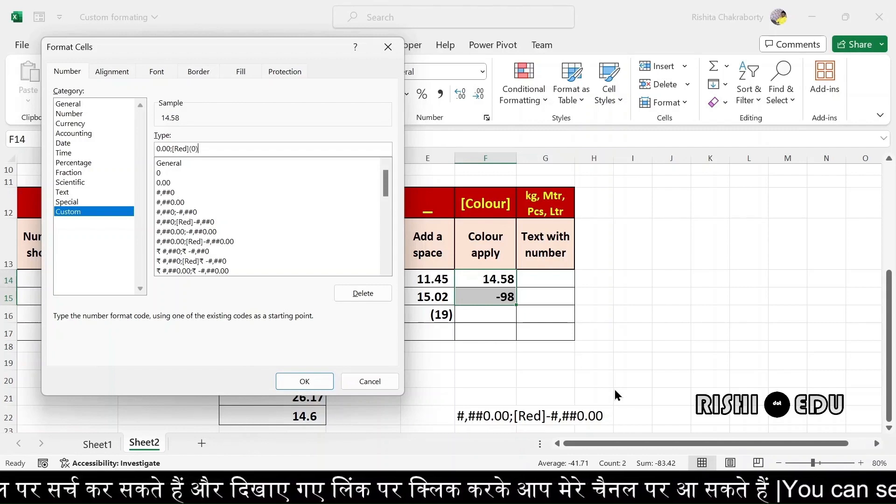
click(302, 381)
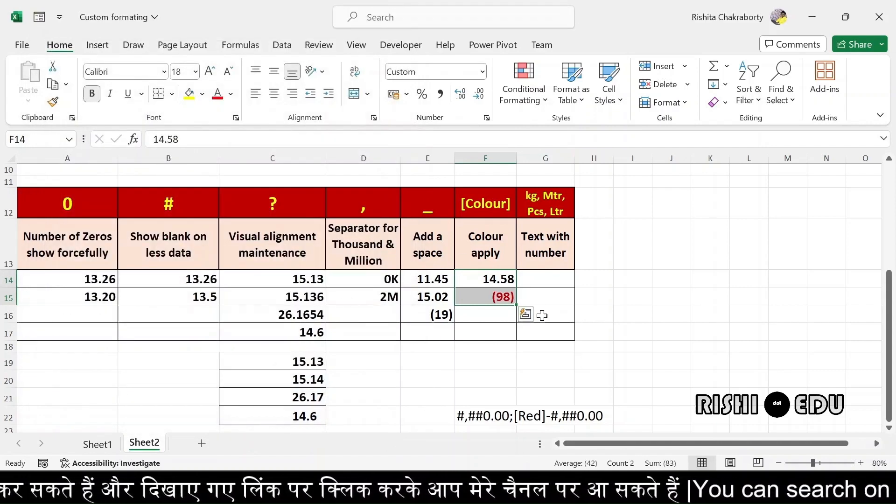
Replace F15's -98 with 45
click(552, 301)
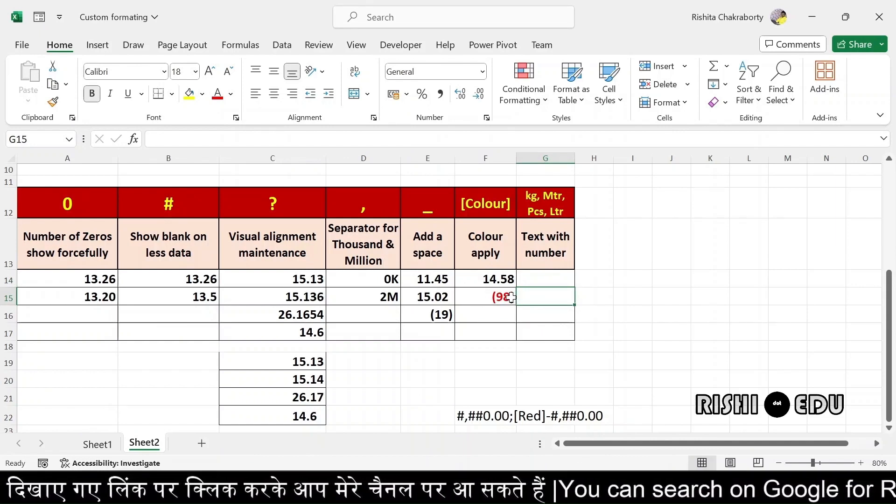
click(511, 298)
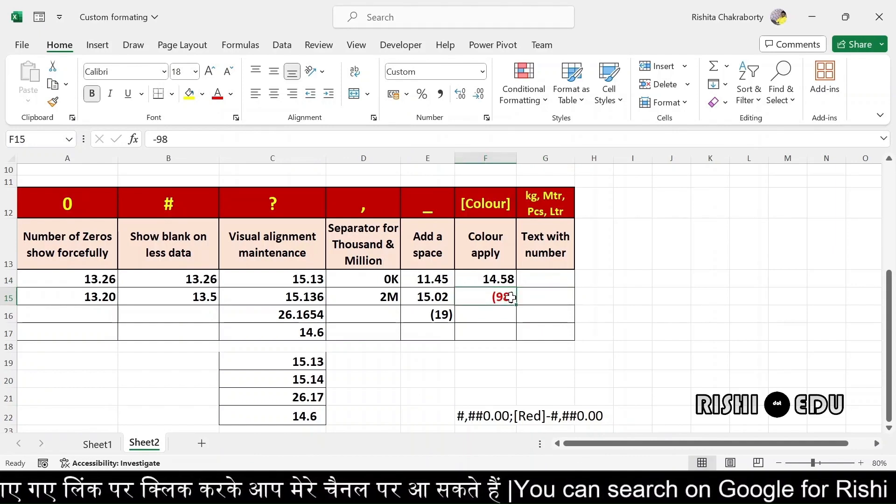
key(BackSpace)
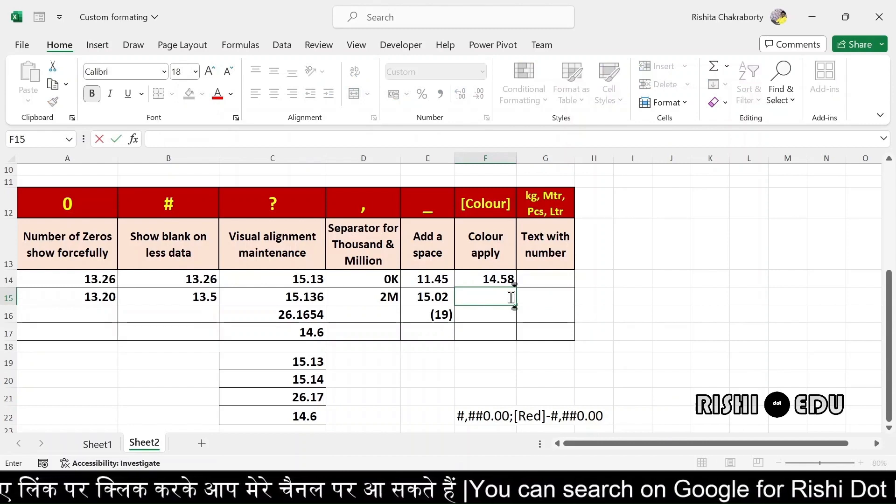
text(45)
key(Return)
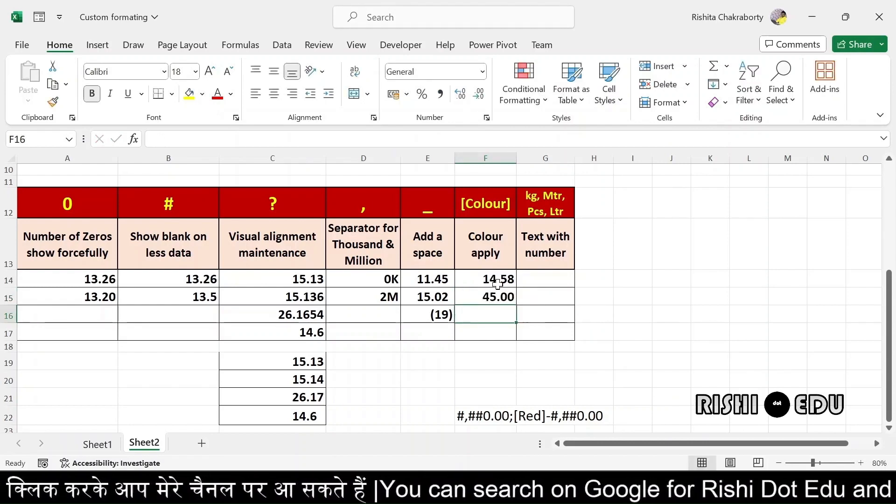
Change F15 to -23 so it displays as a red (23)
click(493, 296)
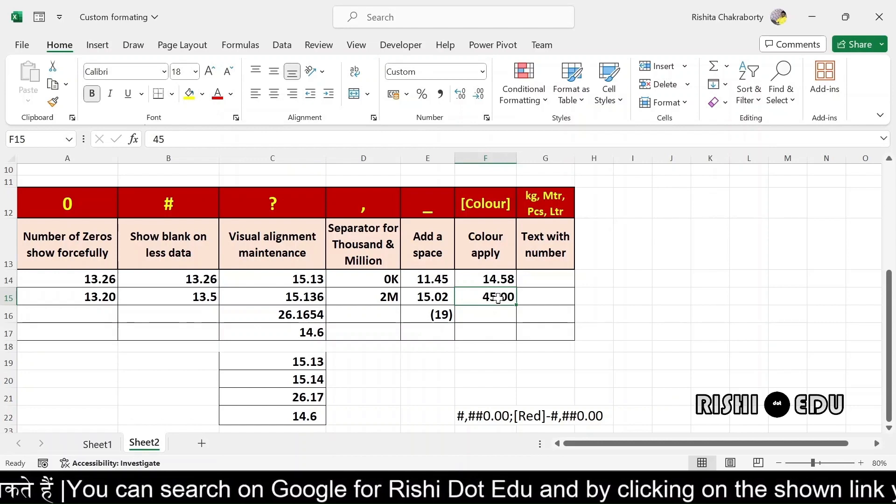
key(BackSpace)
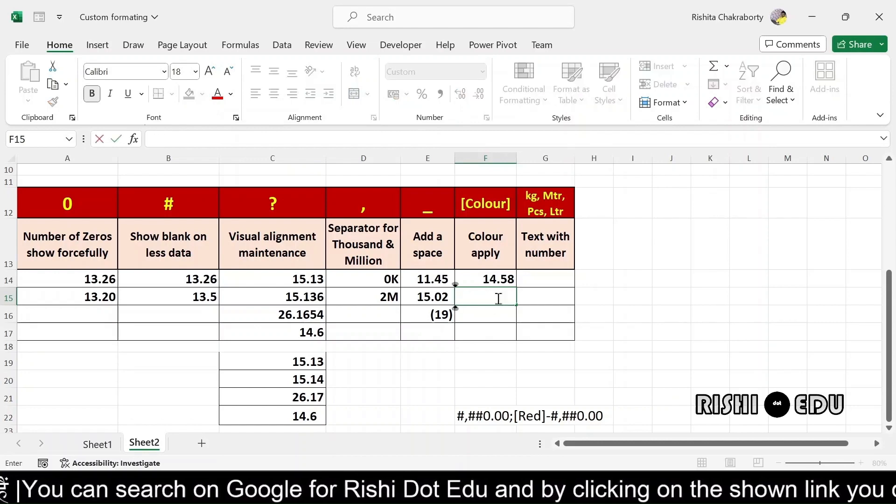
text(-23)
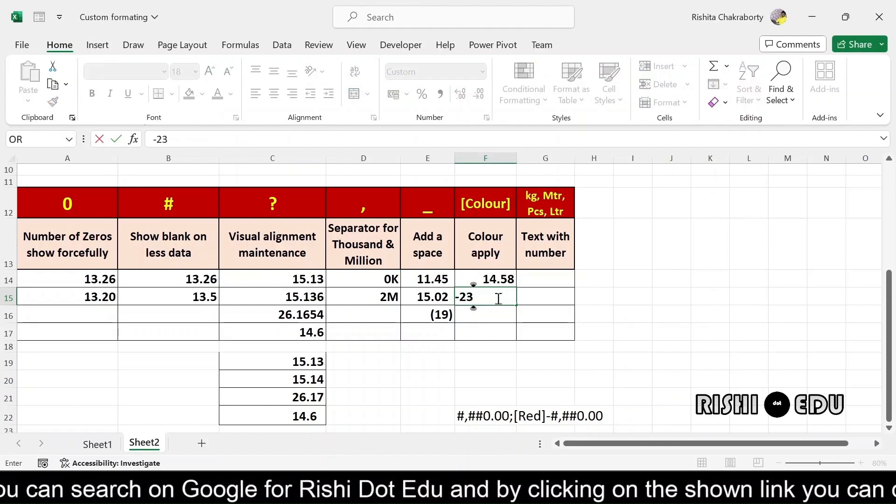
key(Return)
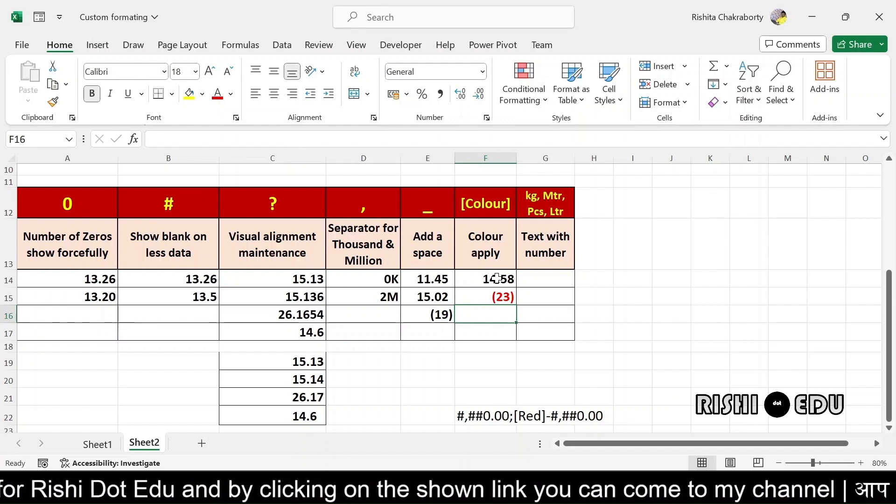
click(497, 278)
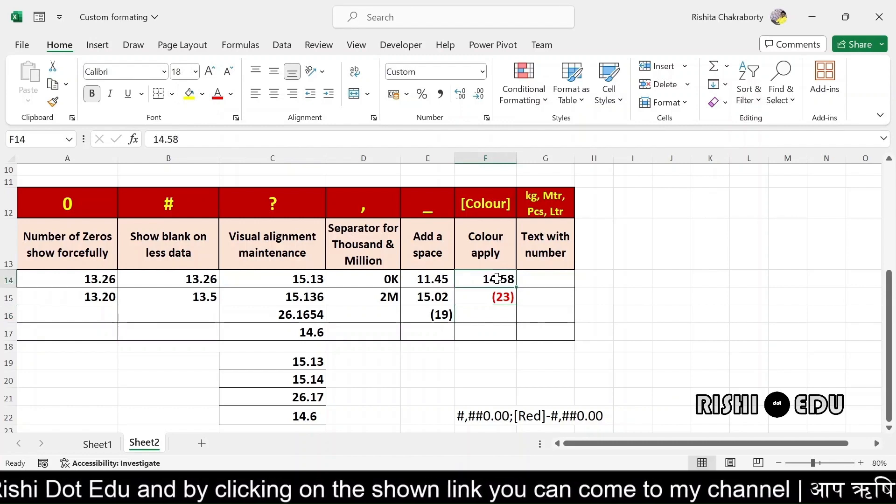
Prefix the F14:F15 format with [Green], making [Green]0.00;[Red](0) so 14.58 shows green
drag(497, 278, 501, 307)
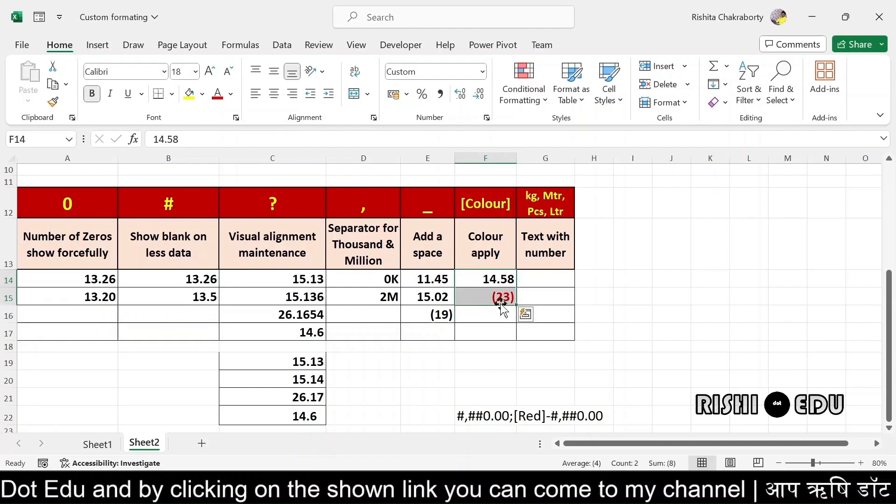
key(ctrl+1)
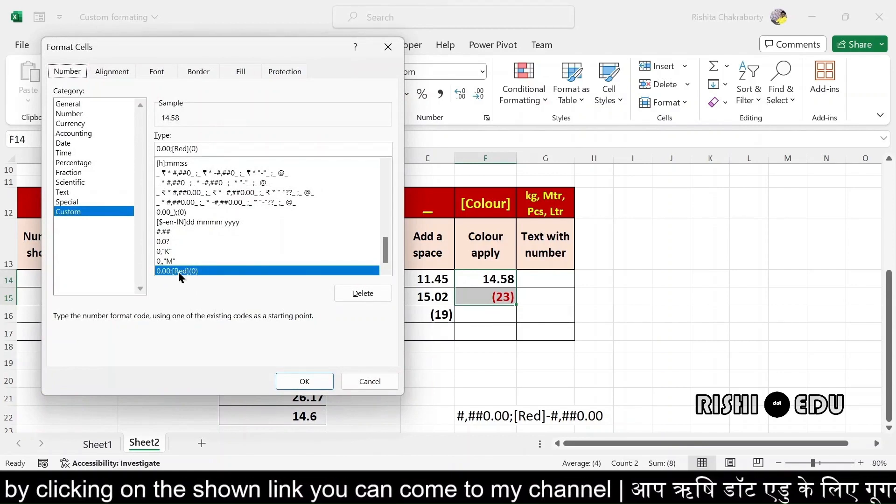
click(159, 147)
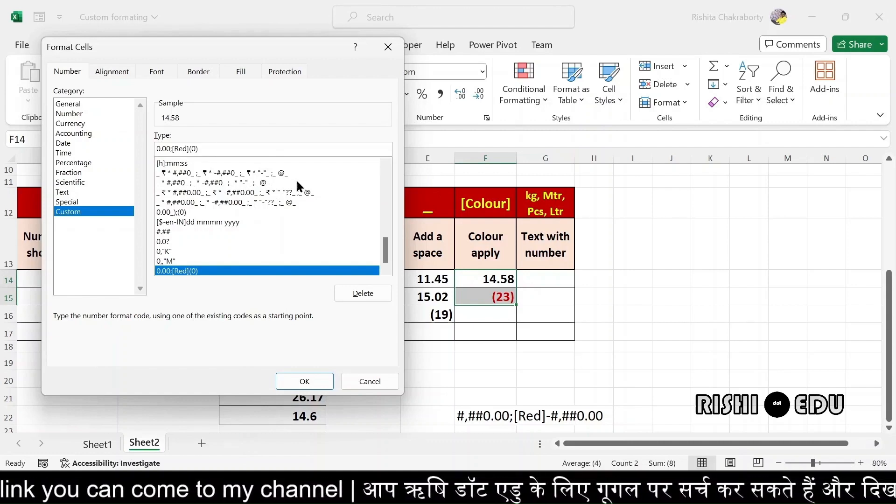
text([)
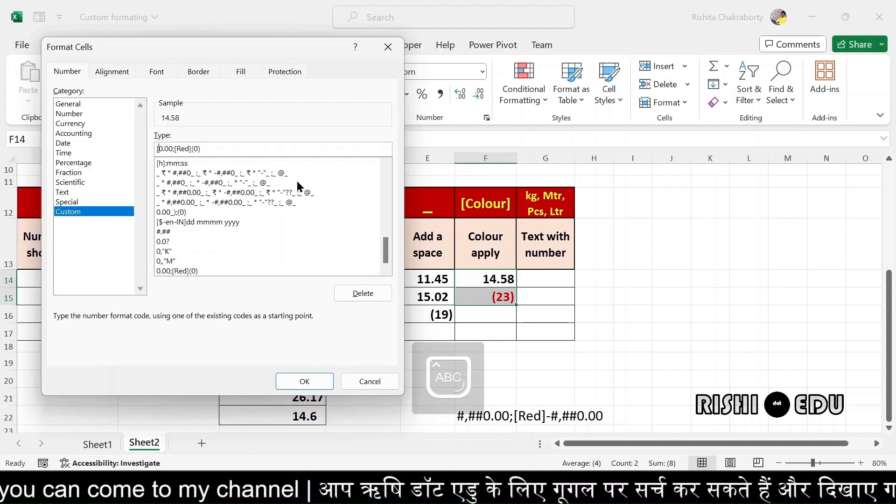
text(Gree)
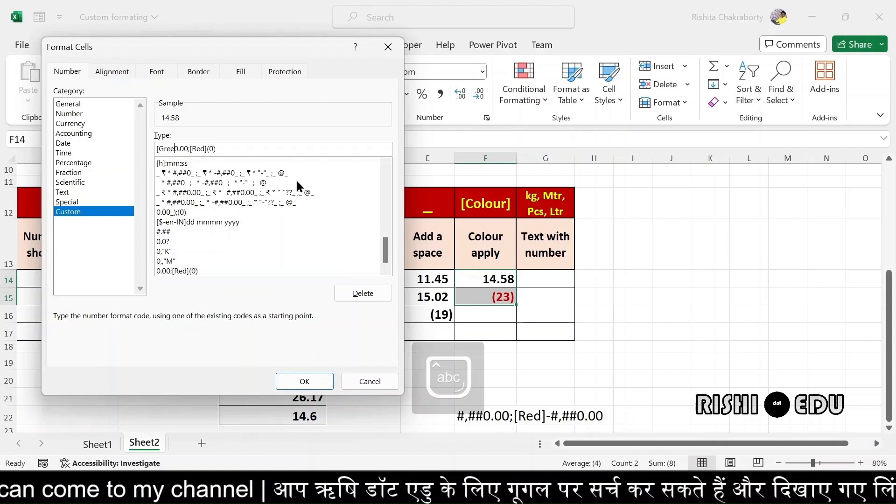
text(n)
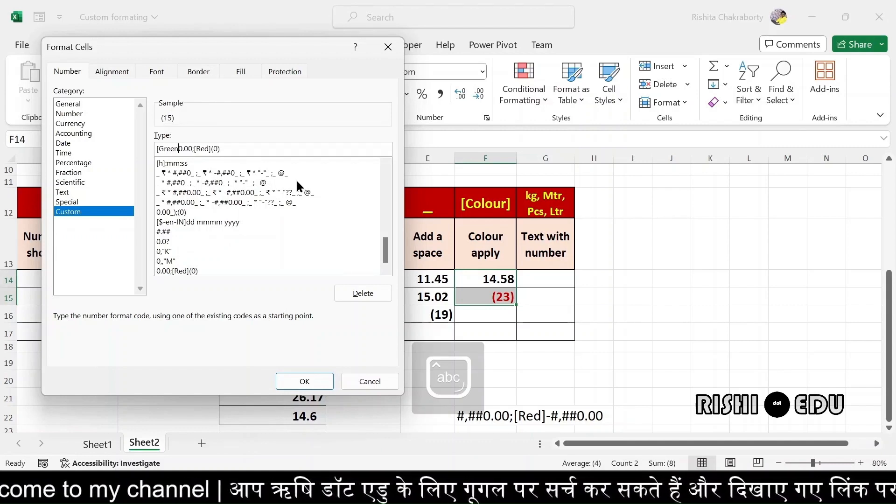
text(])
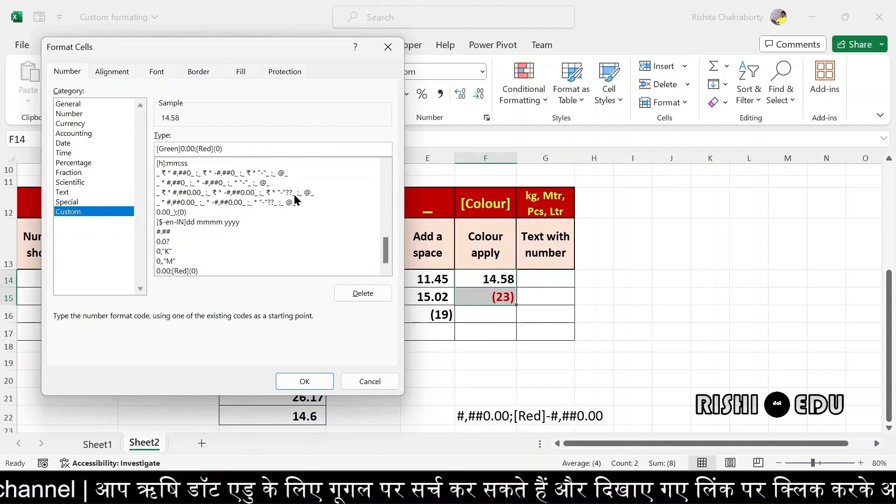
click(296, 380)
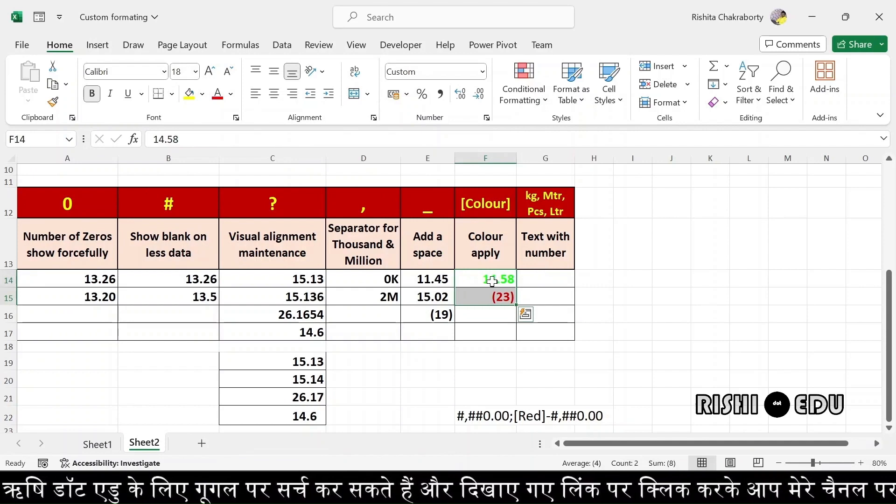
Enter 25 in G14 and 10 in G15, then select G14:G15
click(507, 281)
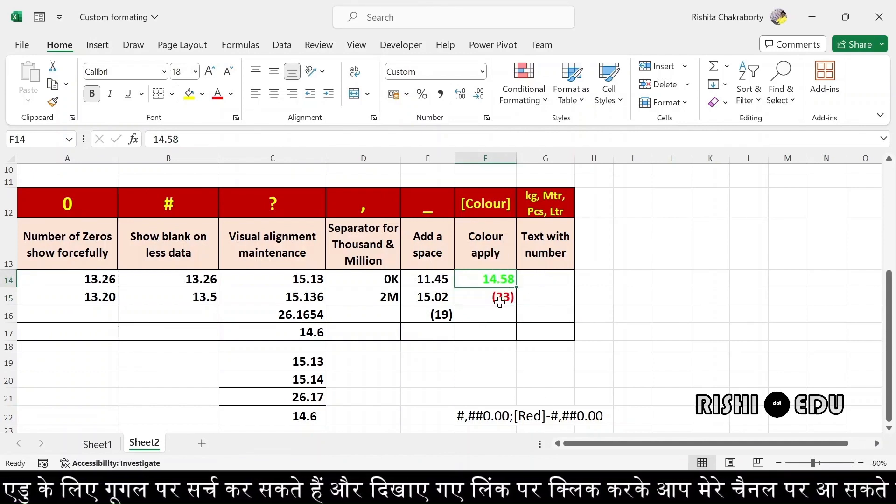
click(500, 300)
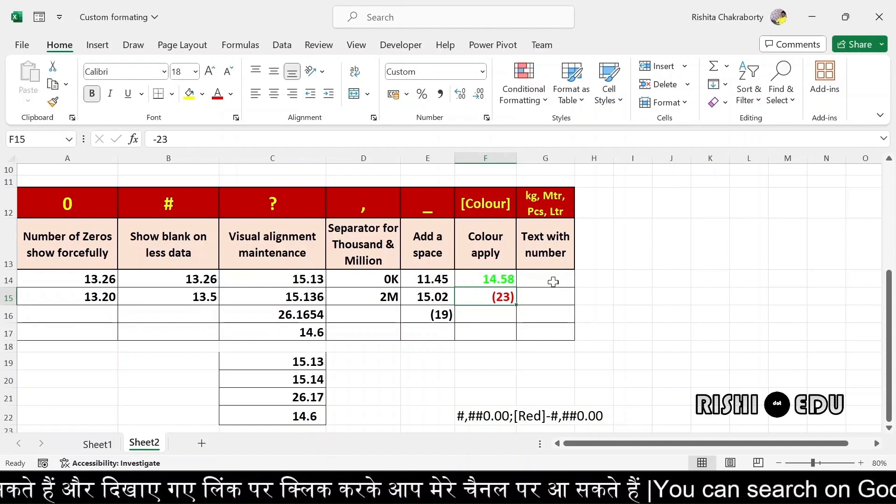
click(555, 281)
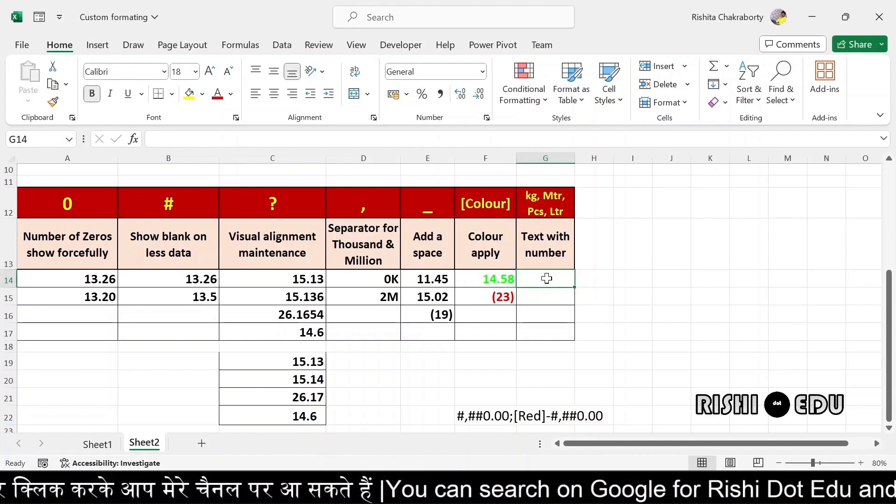
text(25)
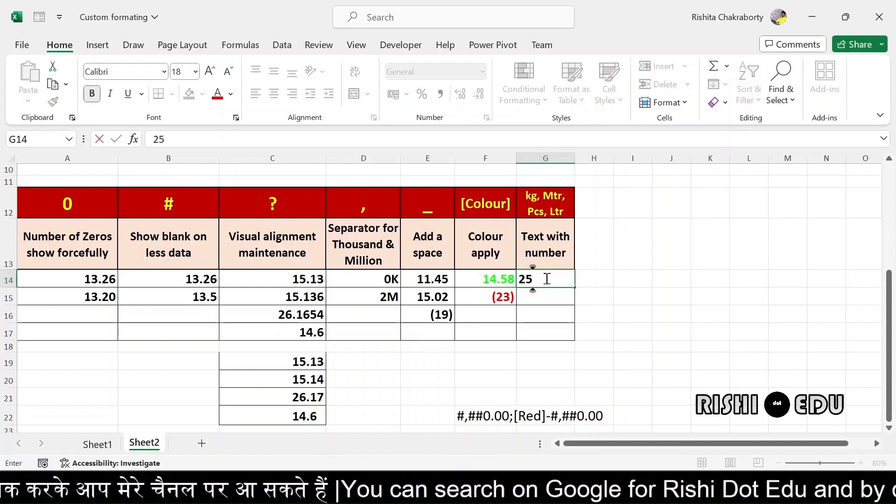
key(Return)
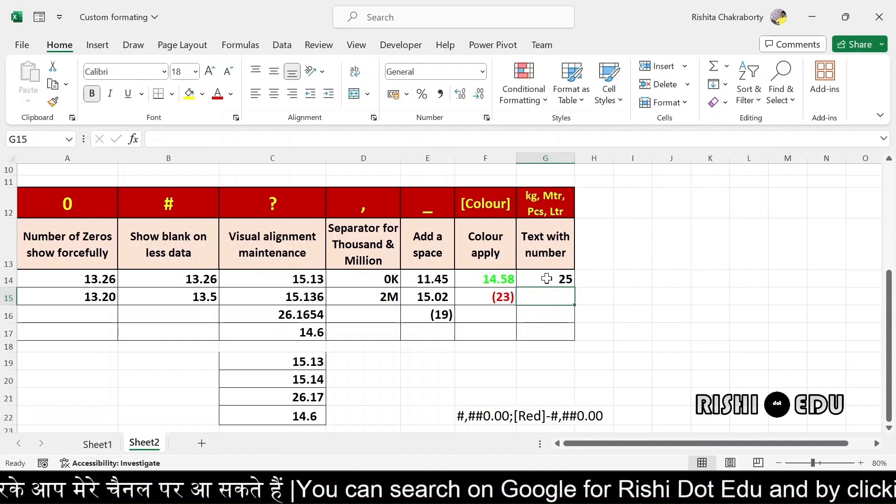
text(10)
key(Return)
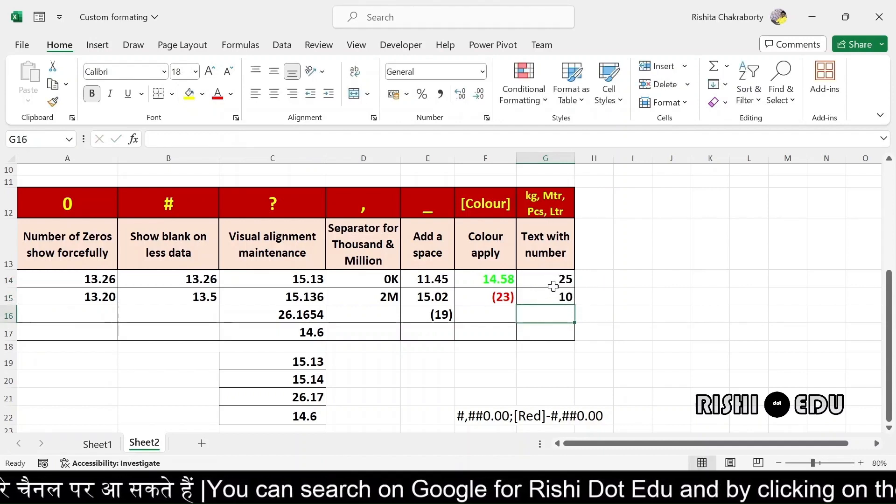
click(551, 280)
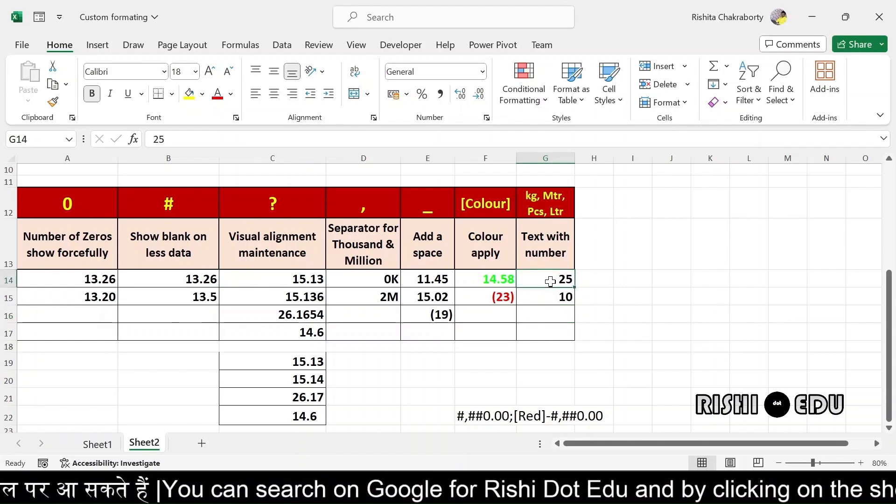
drag(551, 280, 558, 299)
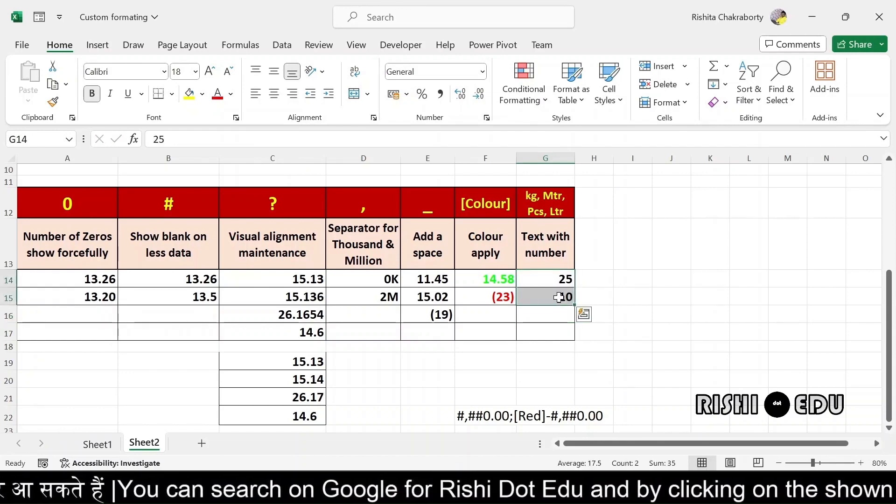
Apply the custom format 0"kg" to G14:G15 so they read 25kg and 10kg
key(ctrl+1)
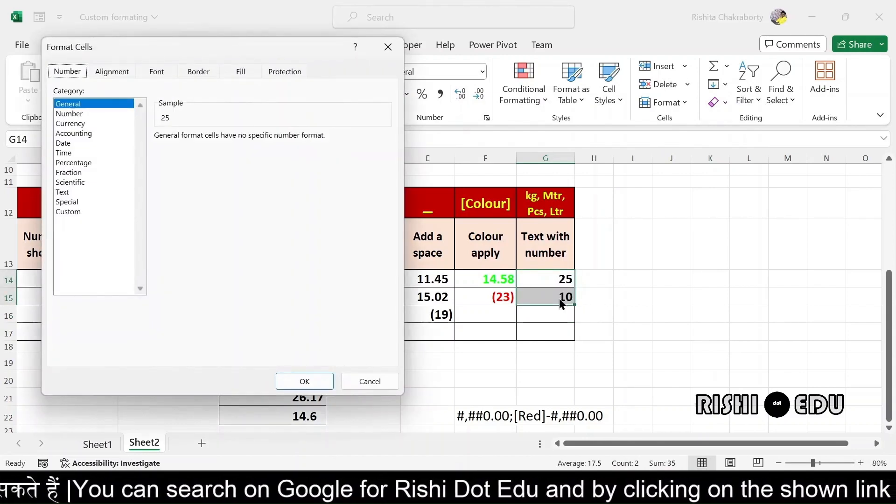
click(60, 211)
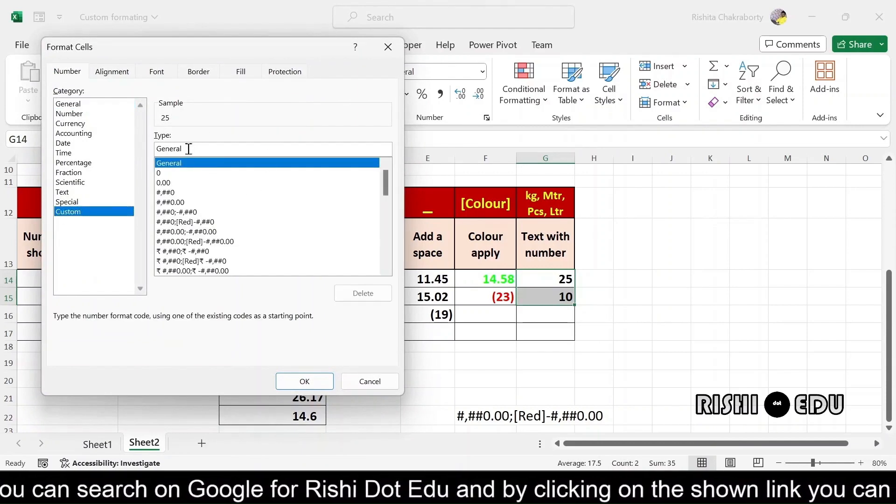
key(BackSpace)
key(BackSpace)
key(BackSpace)
key(BackSpace)
key(BackSpace)
key(BackSpace)
key(BackSpace)
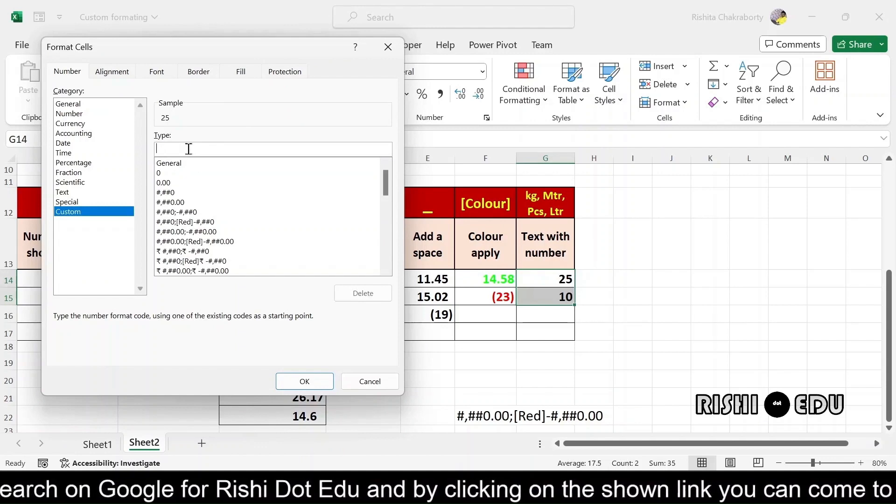
text(0)
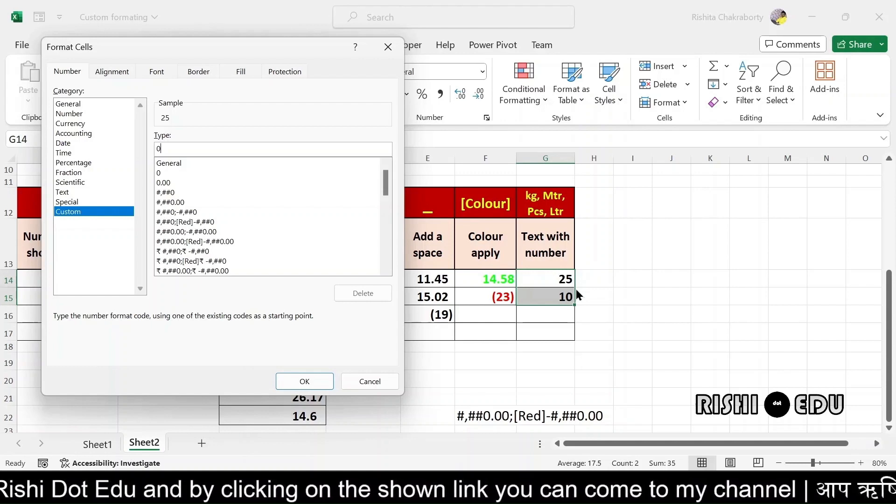
text(")
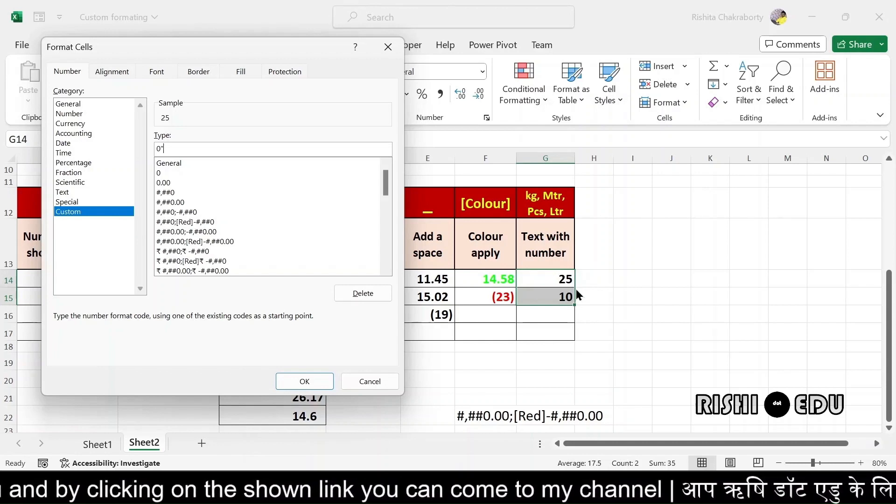
text(k)
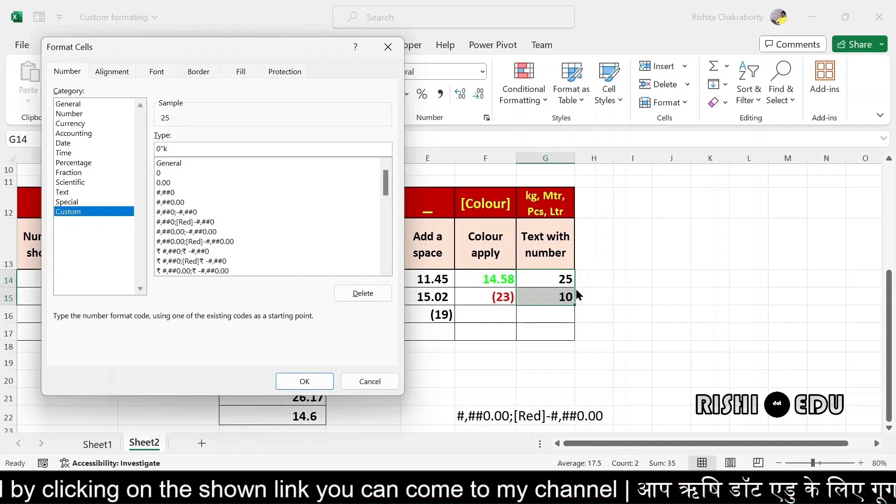
text(g)
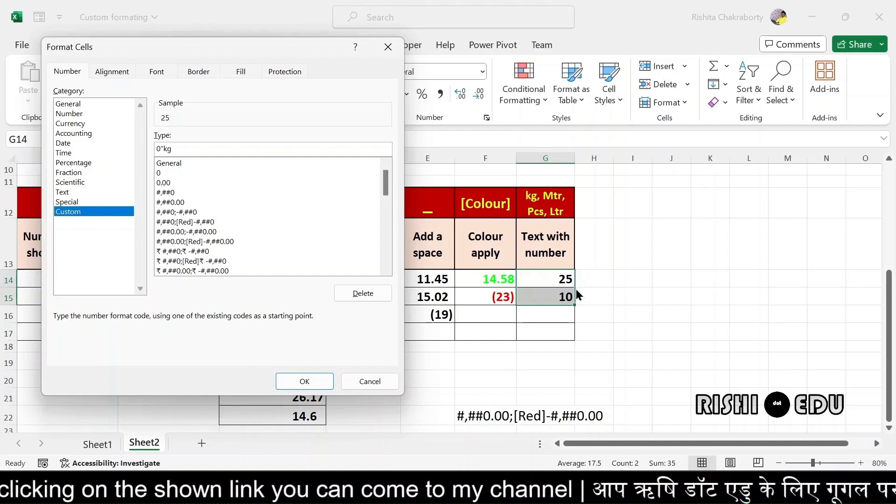
text(")
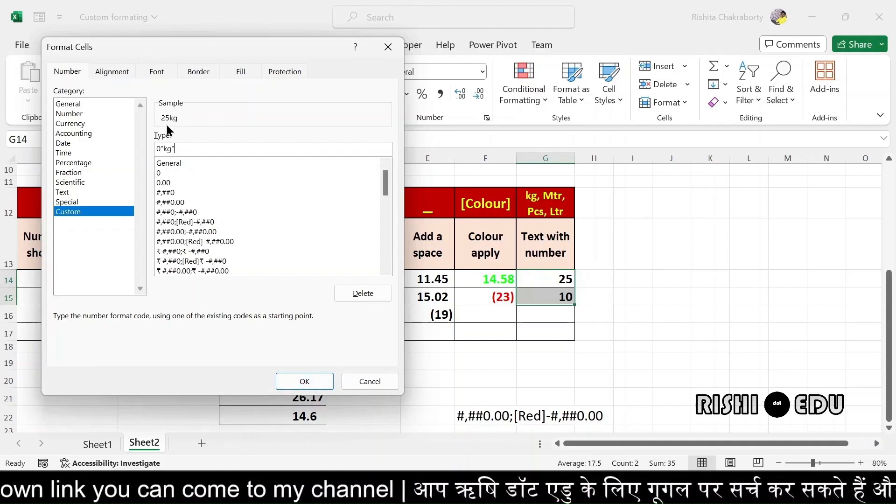
click(304, 381)
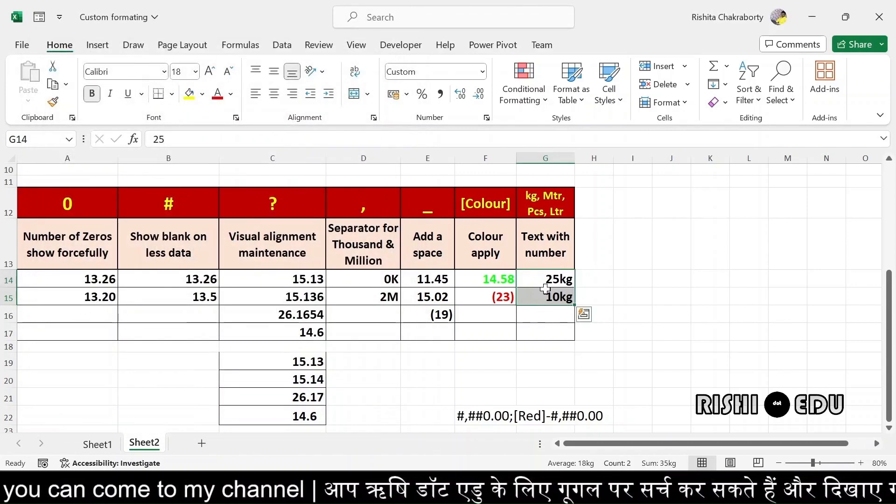
Enter =SUM(G14:G15) in G16 so it totals 35kg
click(539, 320)
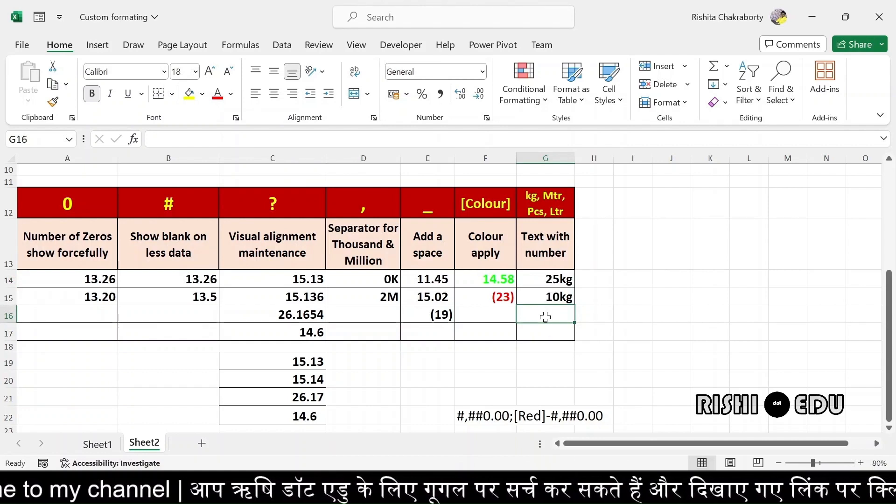
text(=s)
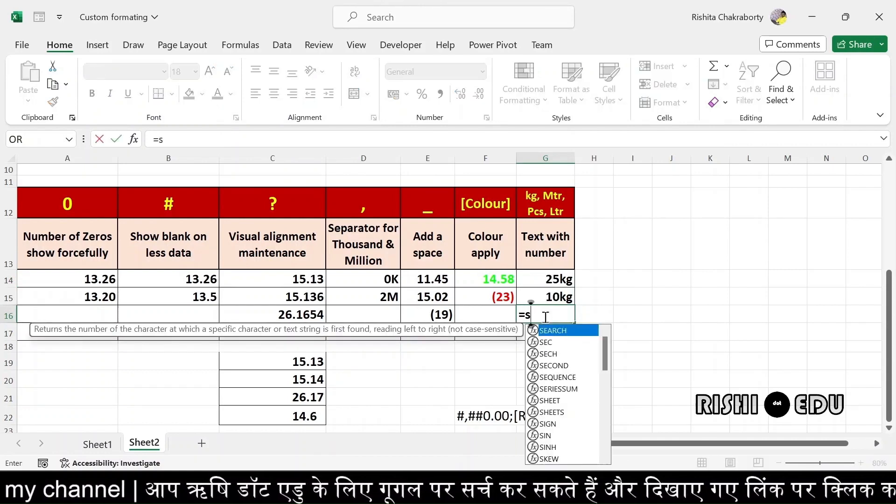
text(um)
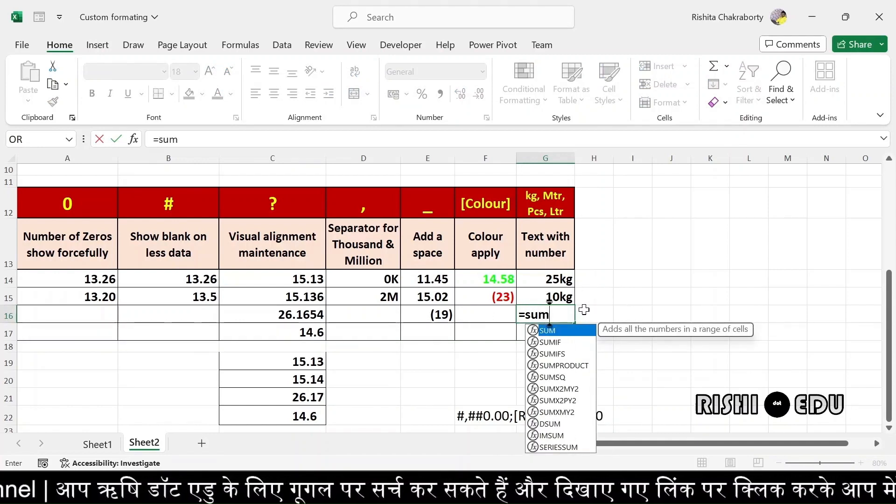
text(()
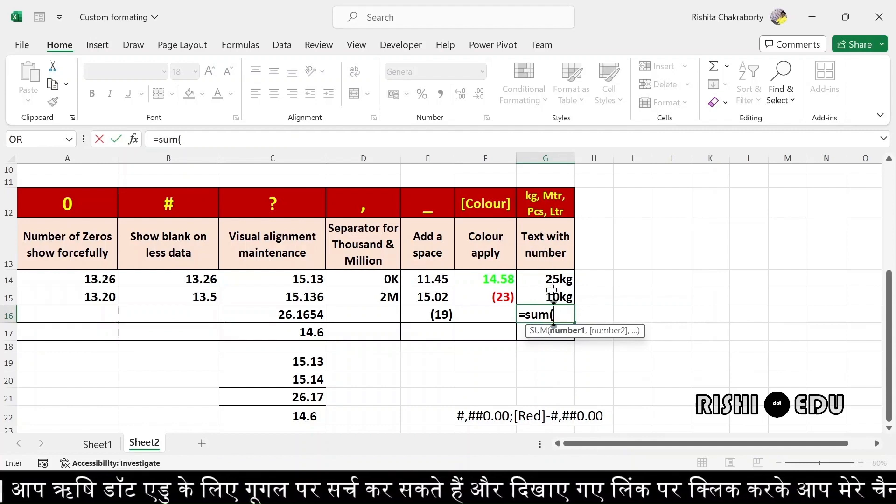
drag(547, 275, 559, 295)
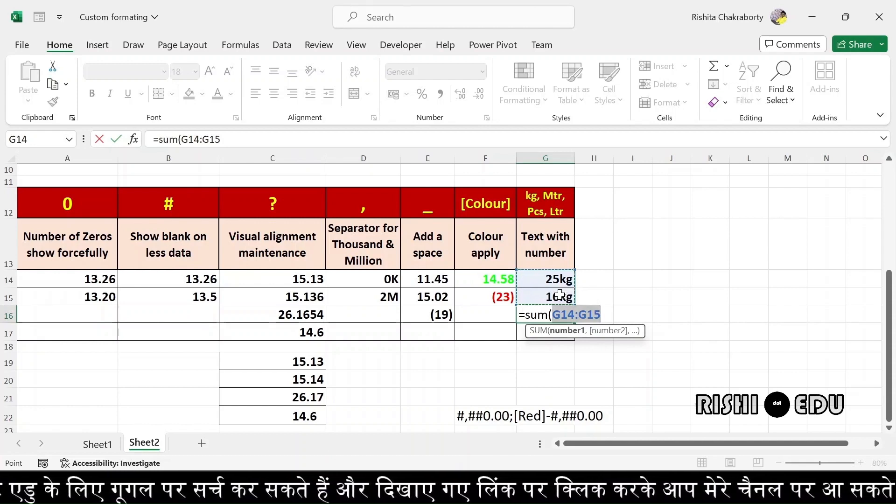
text())
key(Return)
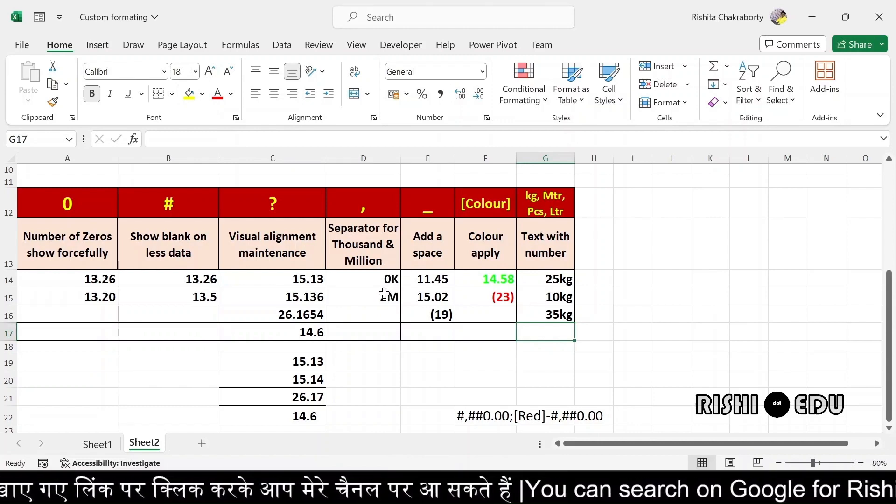
Enter 1K in D16 and 2K in D17 as plain text, with Caps Lock for the K
drag(384, 293, 374, 312)
click(376, 313)
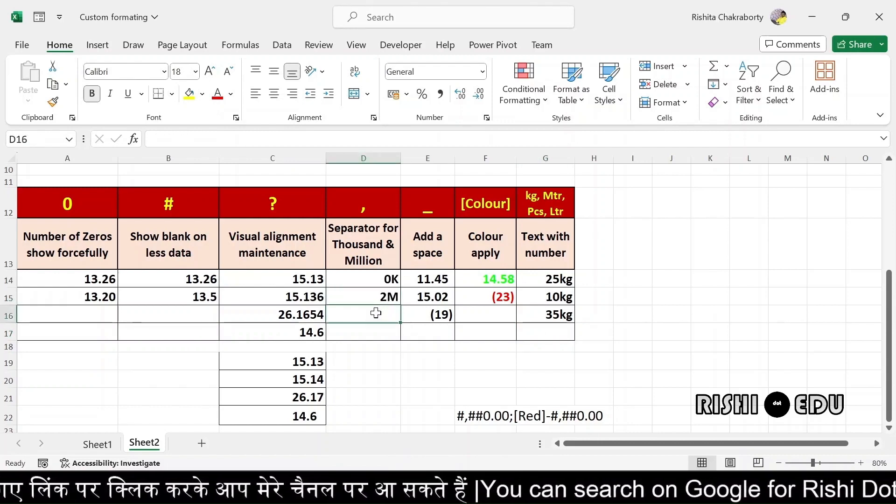
text(1)
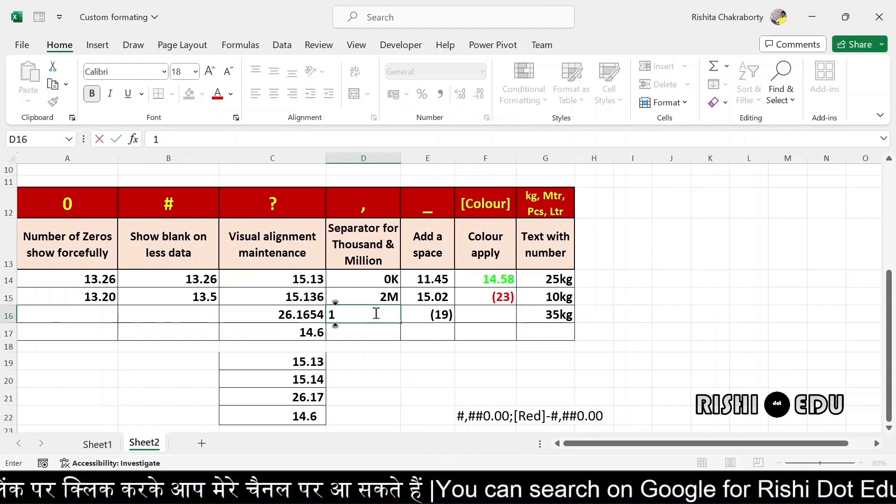
key(Caps_Lock)
text(K)
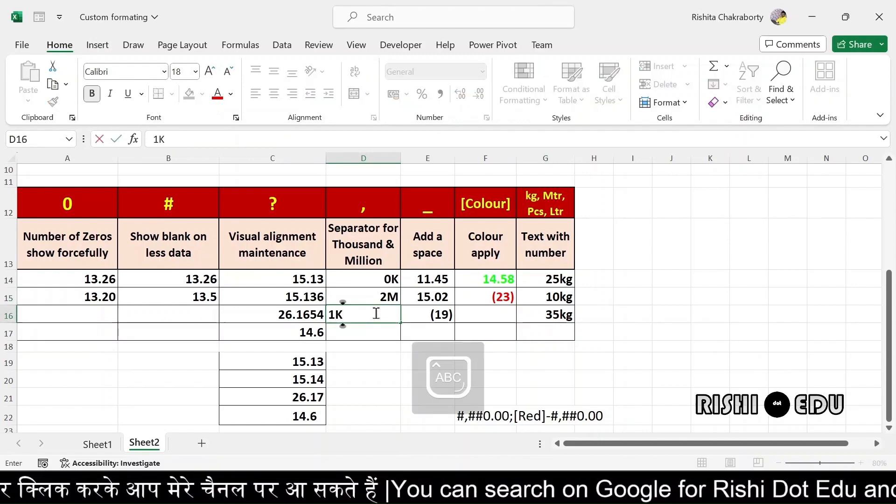
key(Return)
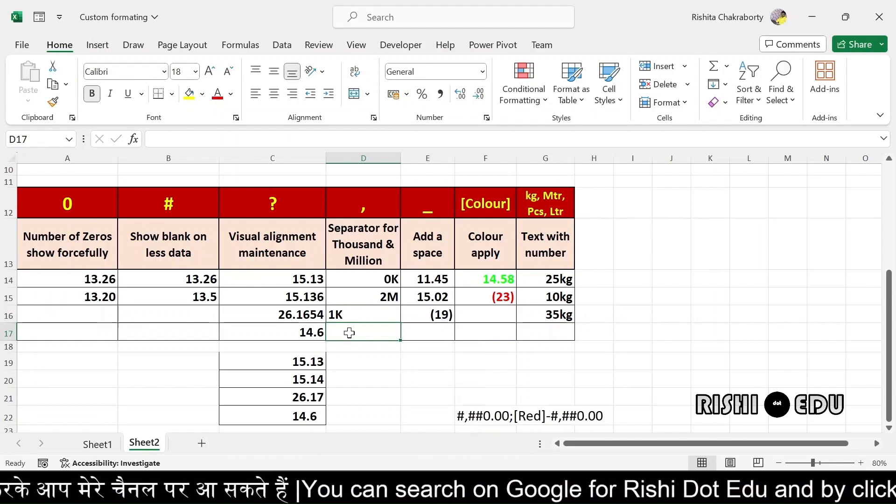
text(2)
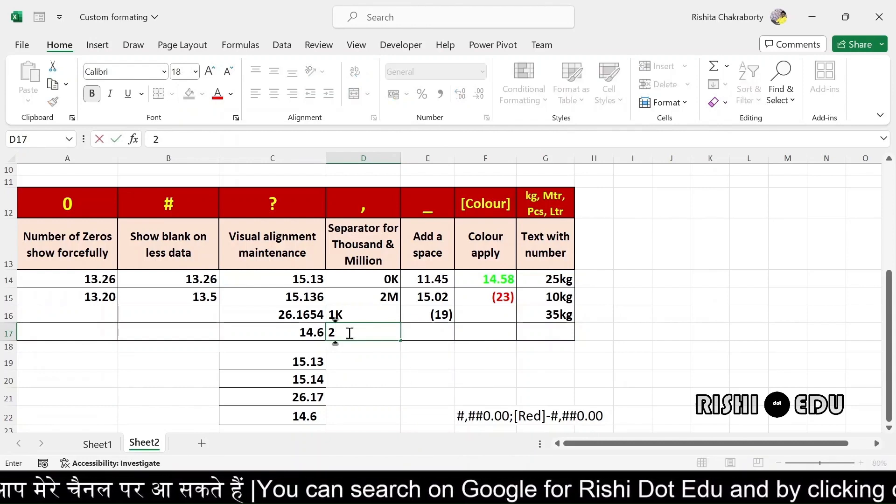
text(K)
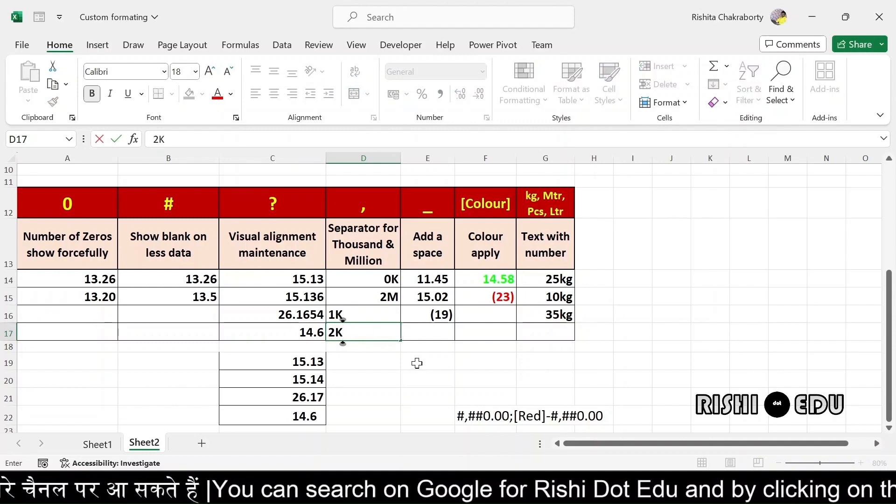
key(Return)
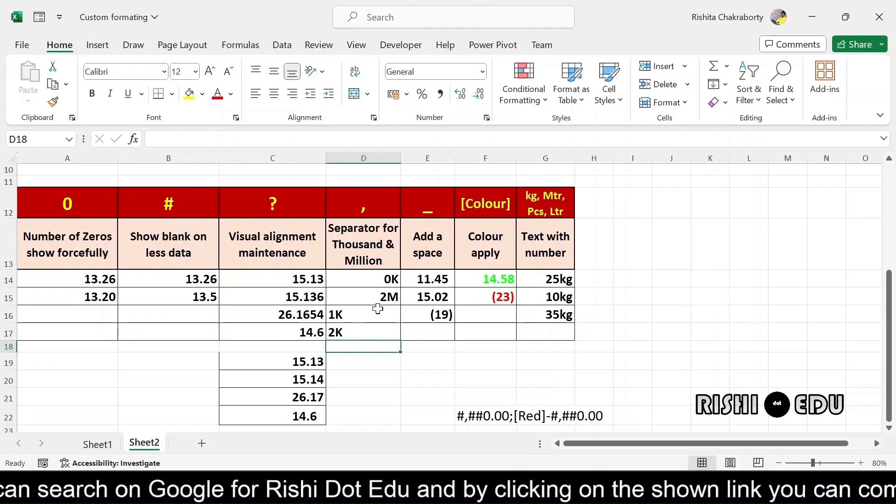
Enter =sum(D16:D17) in D18, which returns 0 for the text entries
click(365, 315)
drag(365, 315, 371, 332)
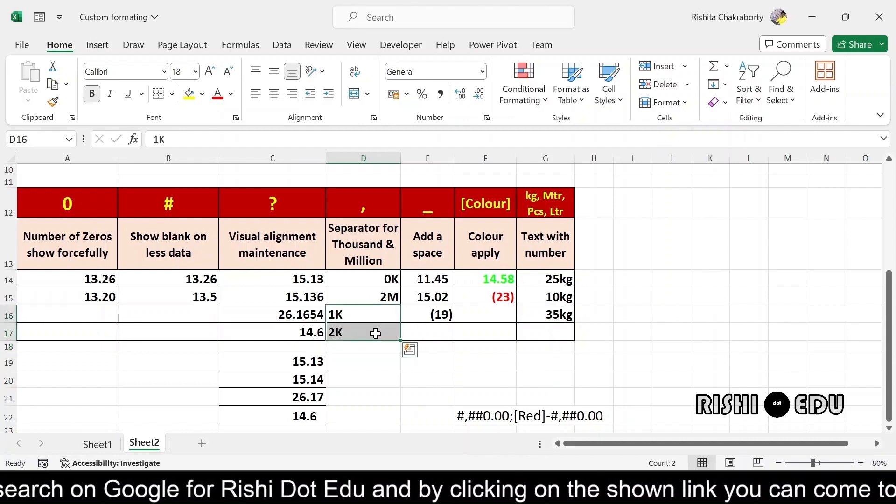
click(365, 346)
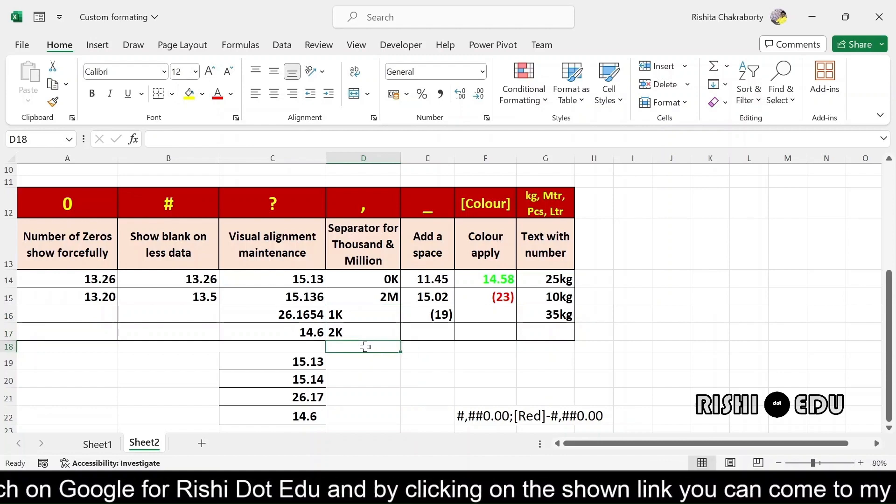
text(=)
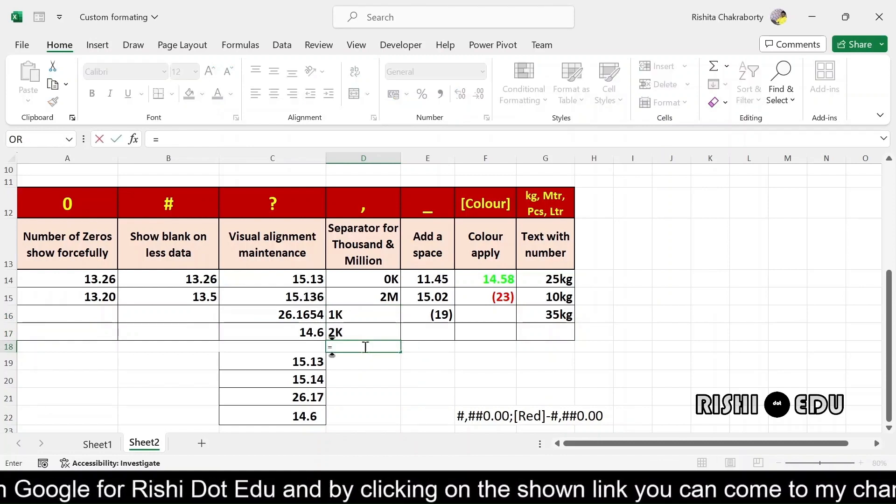
text(su)
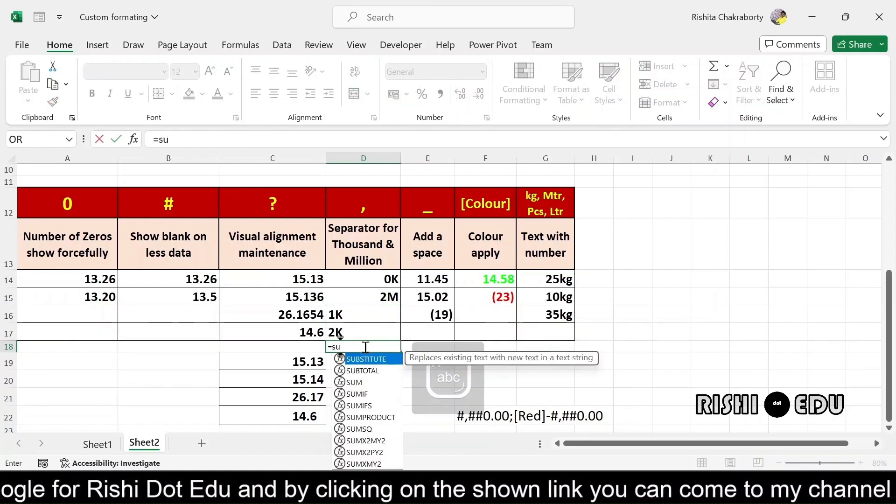
text(m()
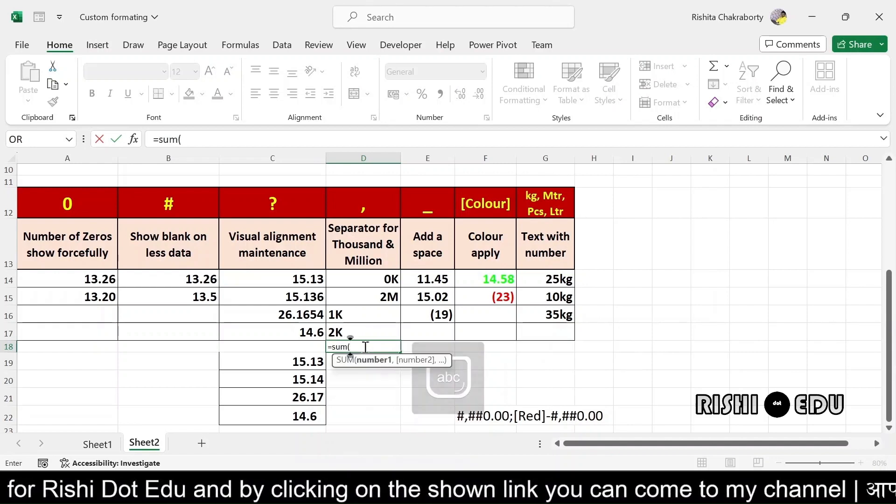
drag(341, 316, 354, 331)
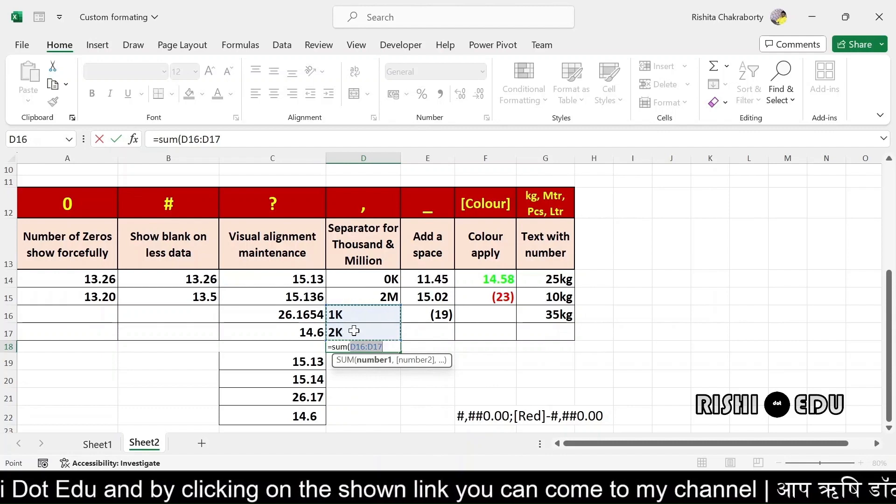
text())
key(Return)
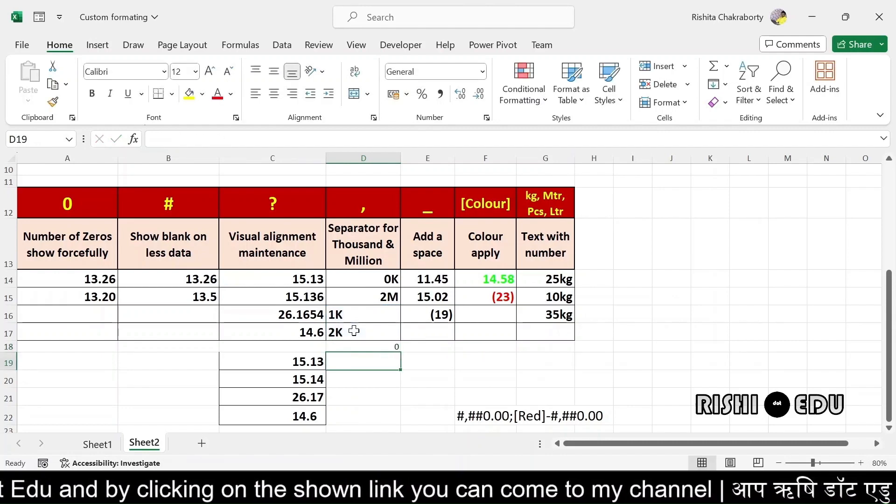
Enlarge the 0 result in D18 three font sizes, then clear D16 through D18
click(373, 346)
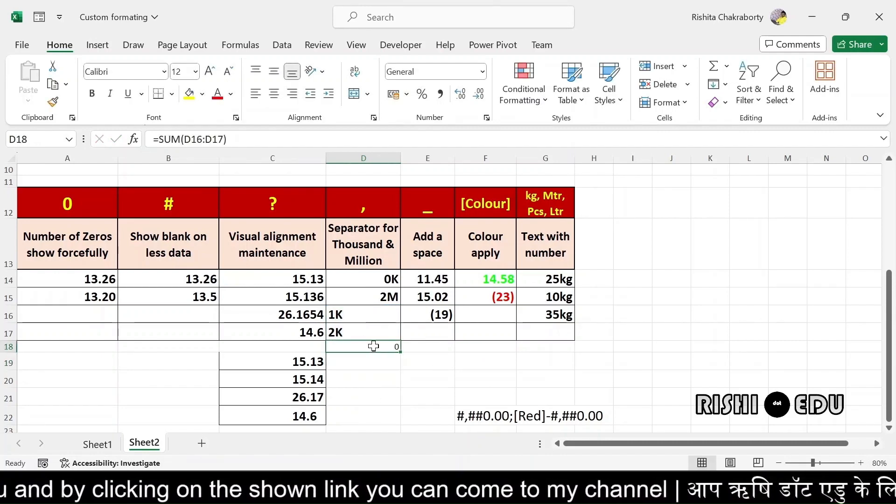
click(210, 71)
click(210, 71)
click(210, 71)
click(210, 71)
click(210, 71)
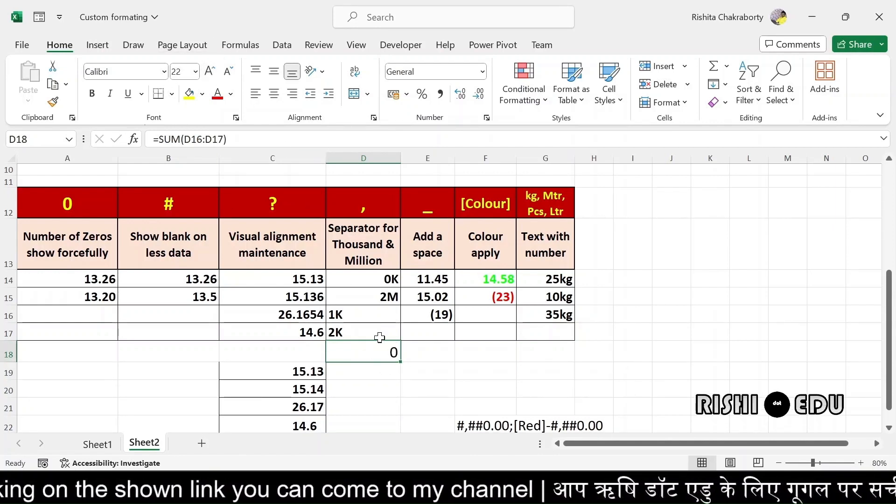
drag(355, 314, 363, 340)
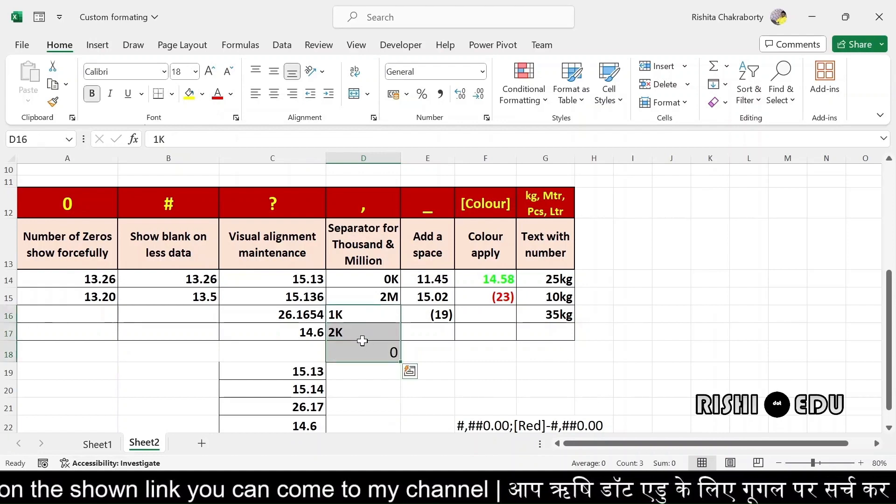
key(Delete)
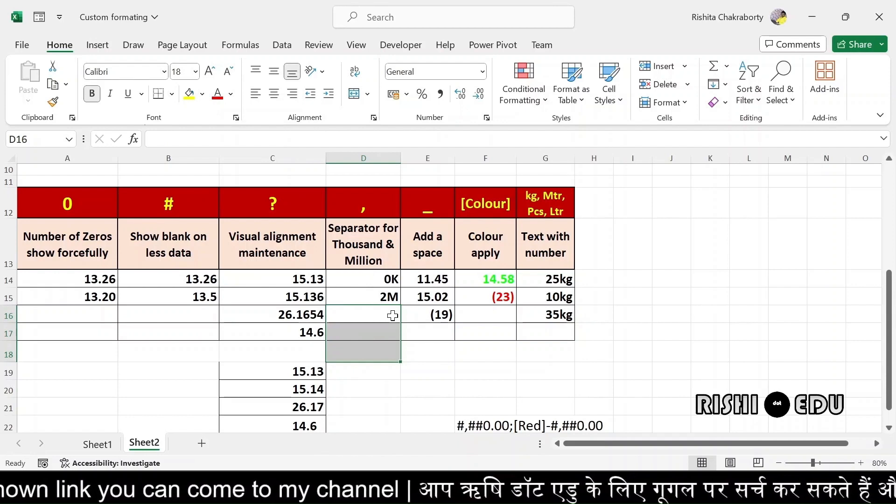
Enter =sum(D14:D15) in D16, totalling the formatted values to 2000K
click(391, 315)
text(=)
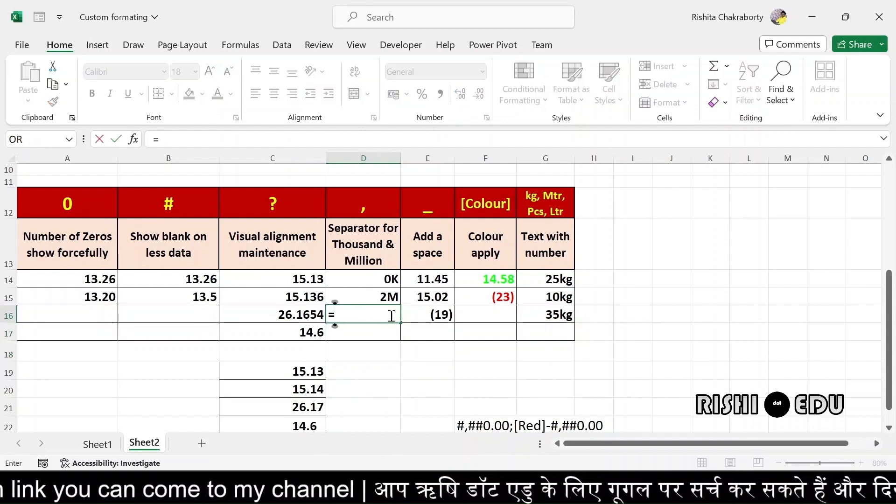
text(sum)
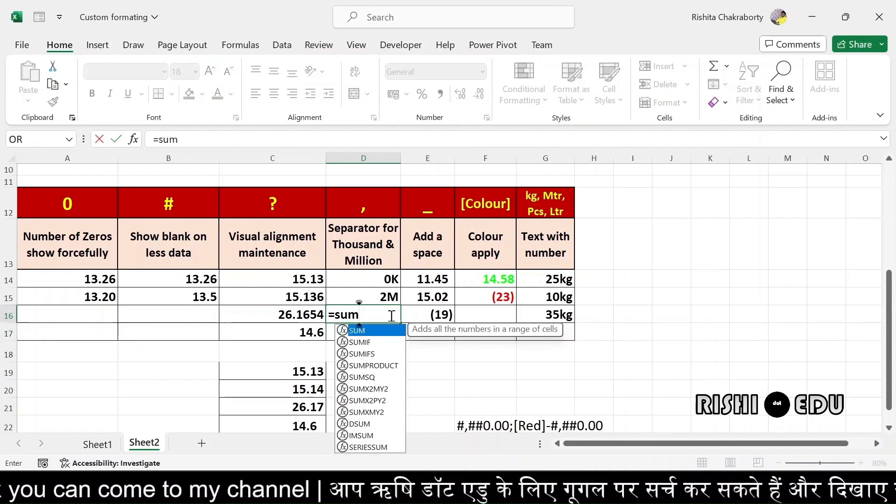
text(()
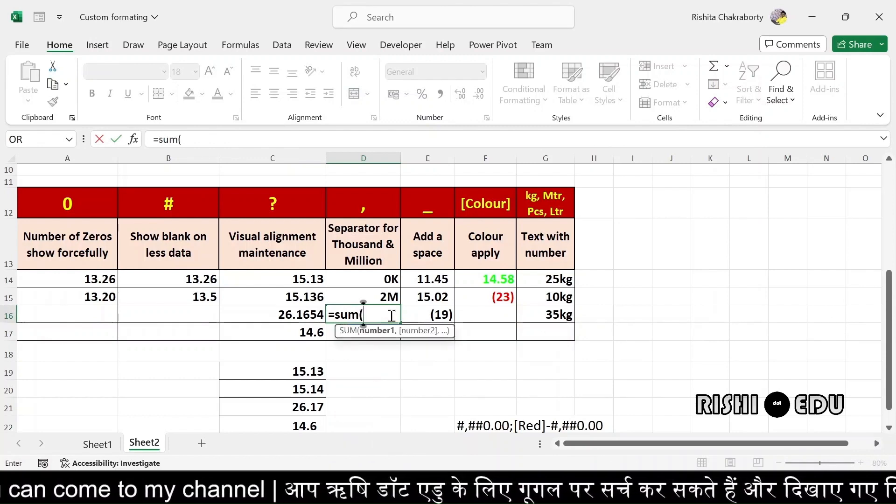
drag(377, 273, 383, 292)
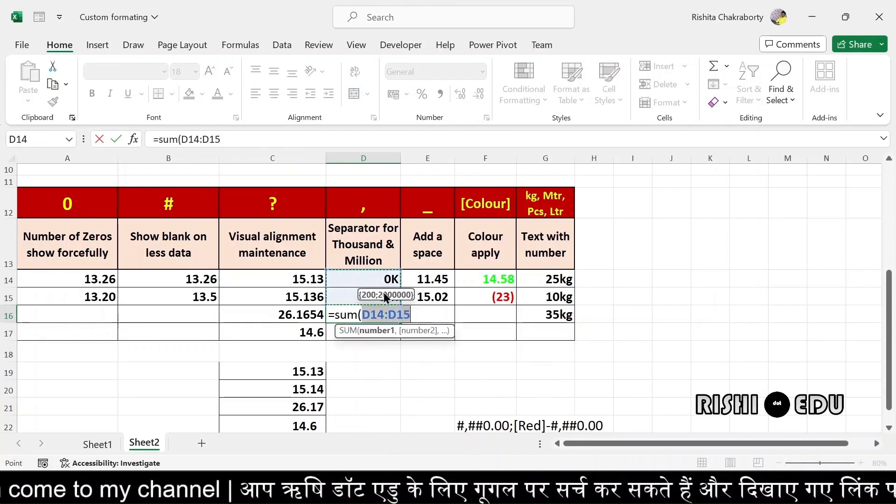
text())
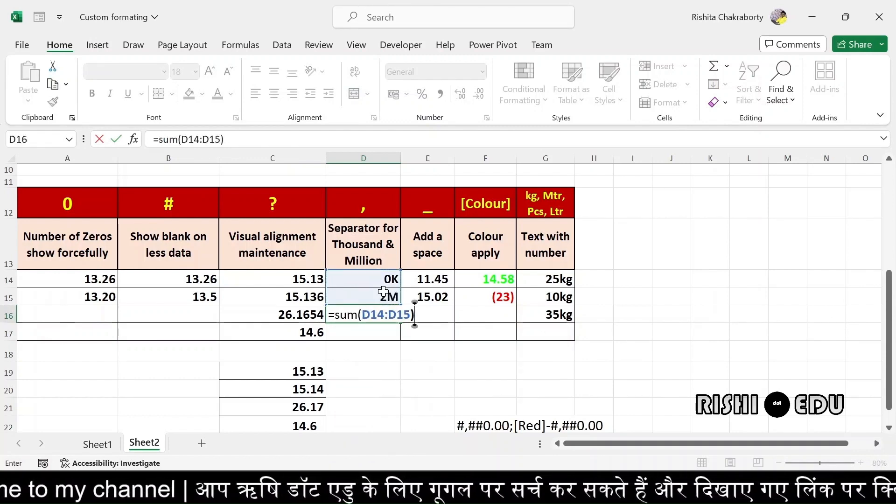
key(Return)
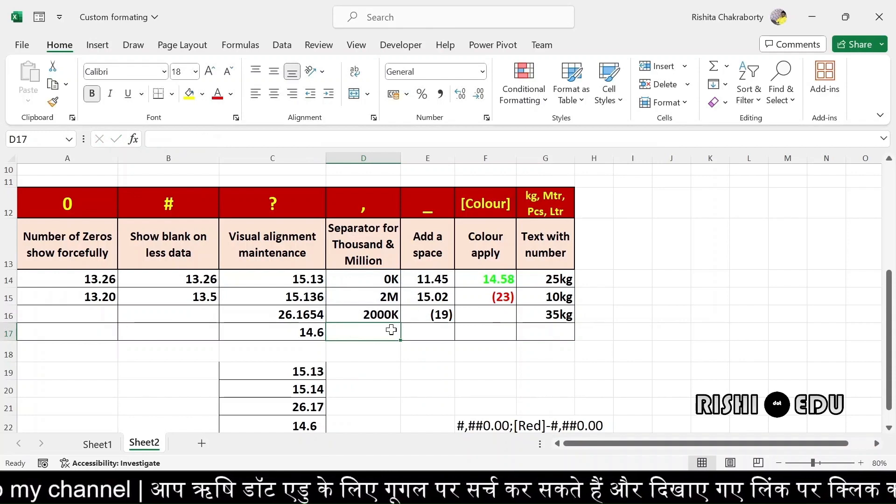